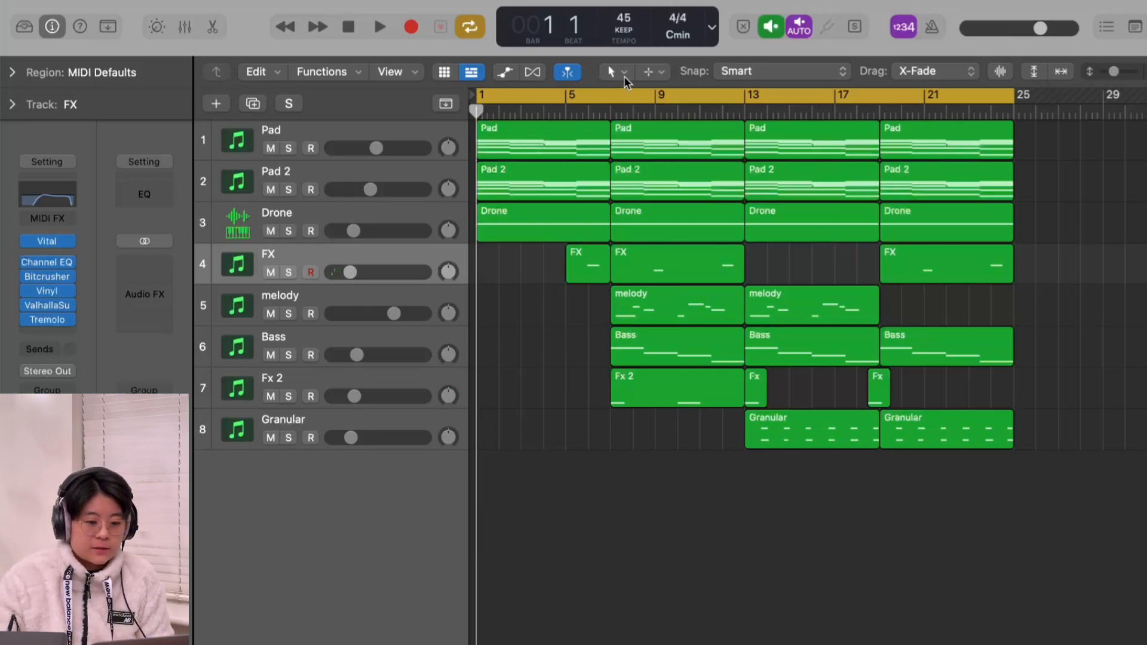
Step: Open the first Pad region in the piano roll, examine its four five-note chords one after another, and close the editor
double_click(589, 154)
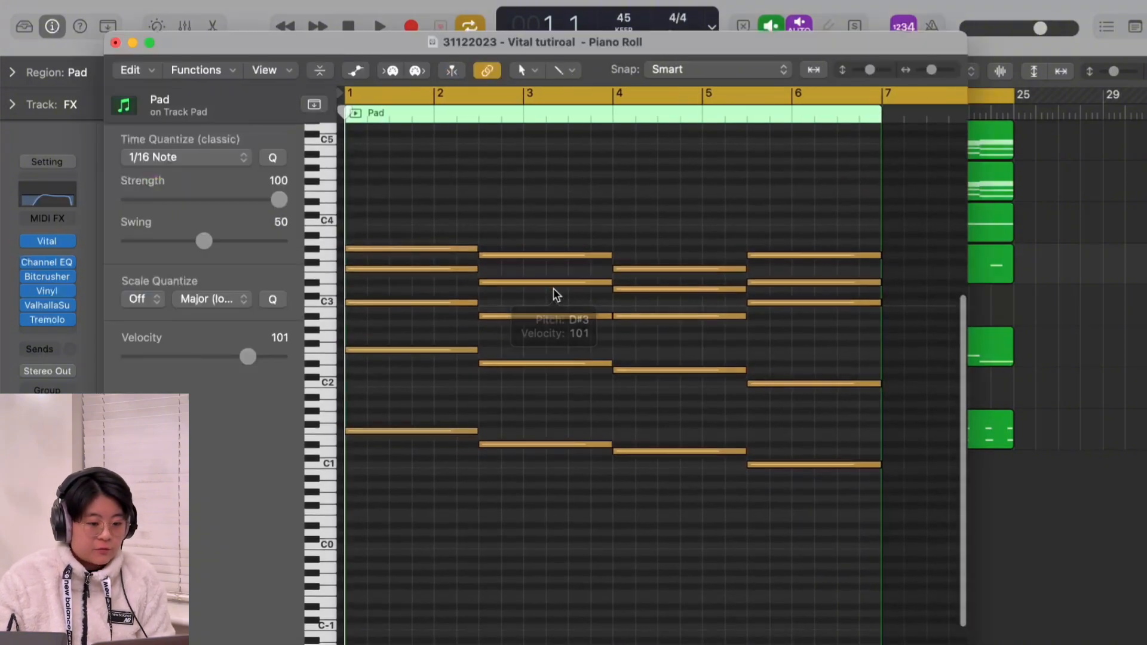
drag(412, 216, 429, 481)
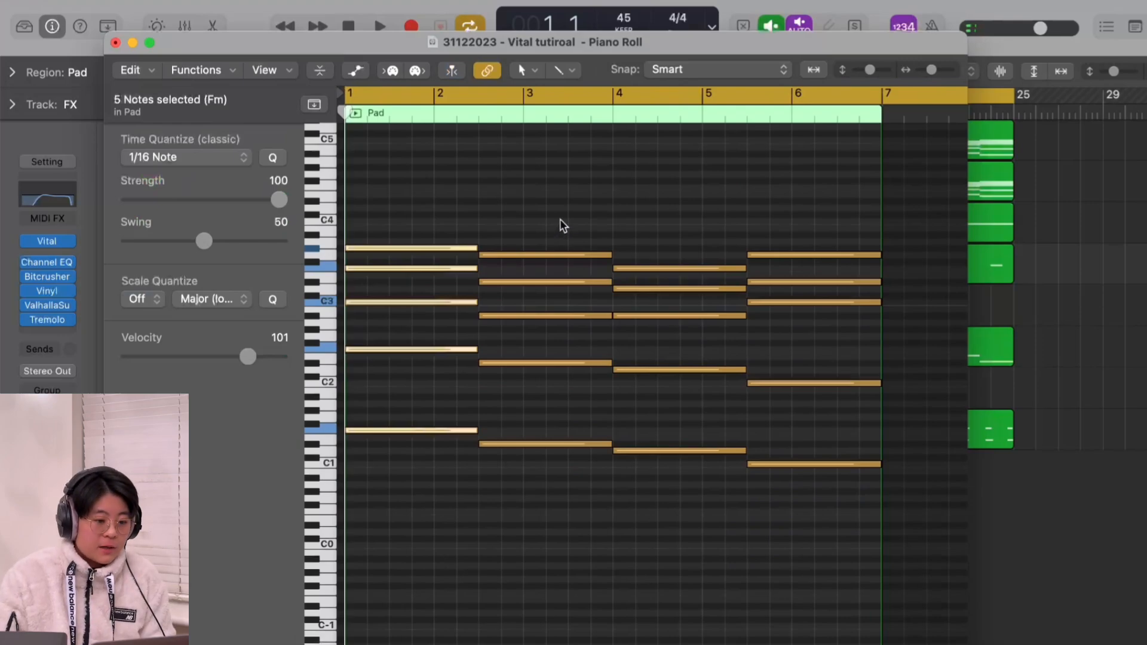
drag(563, 226, 567, 548)
drag(683, 256, 688, 529)
click(817, 228)
drag(817, 229, 817, 530)
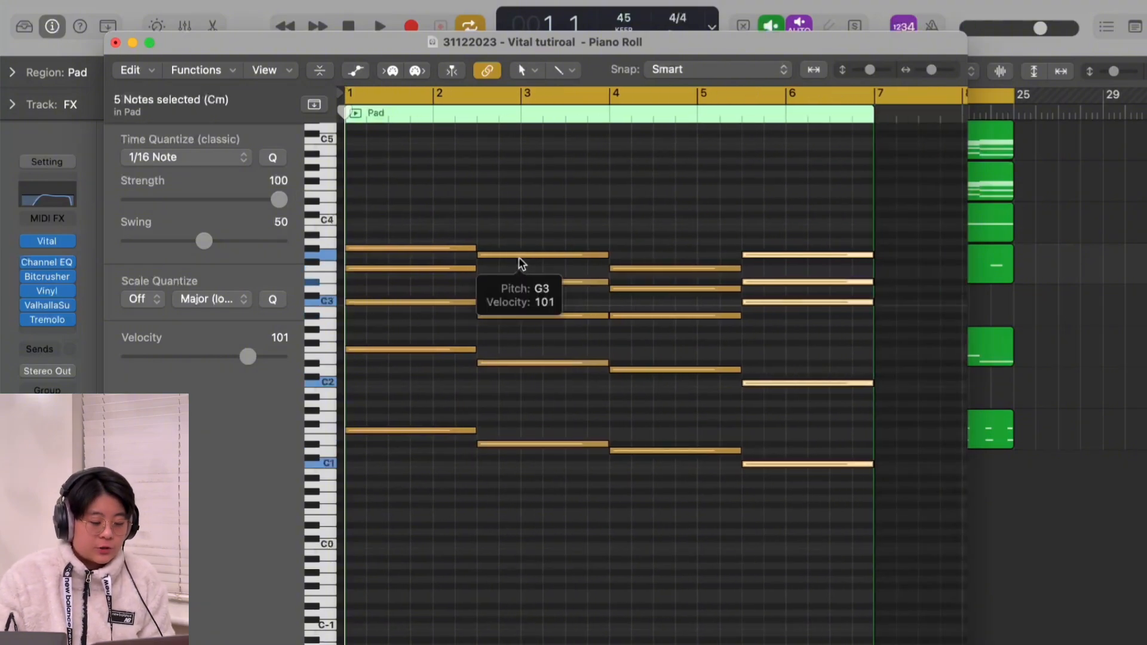
scroll(519, 256, down, 1)
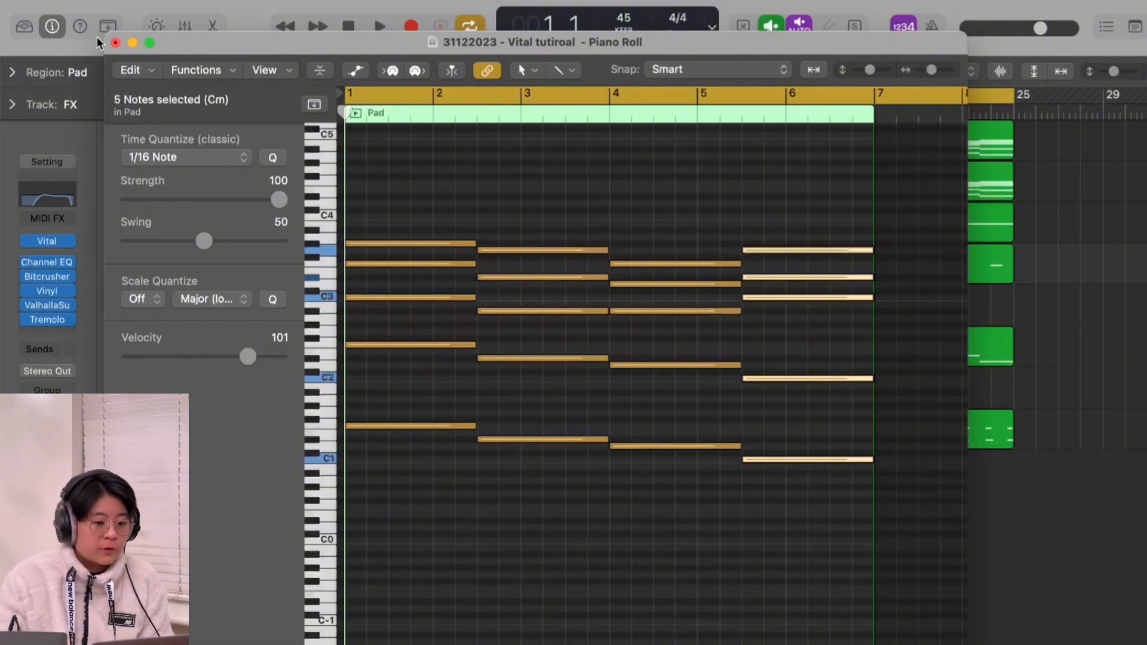
click(116, 43)
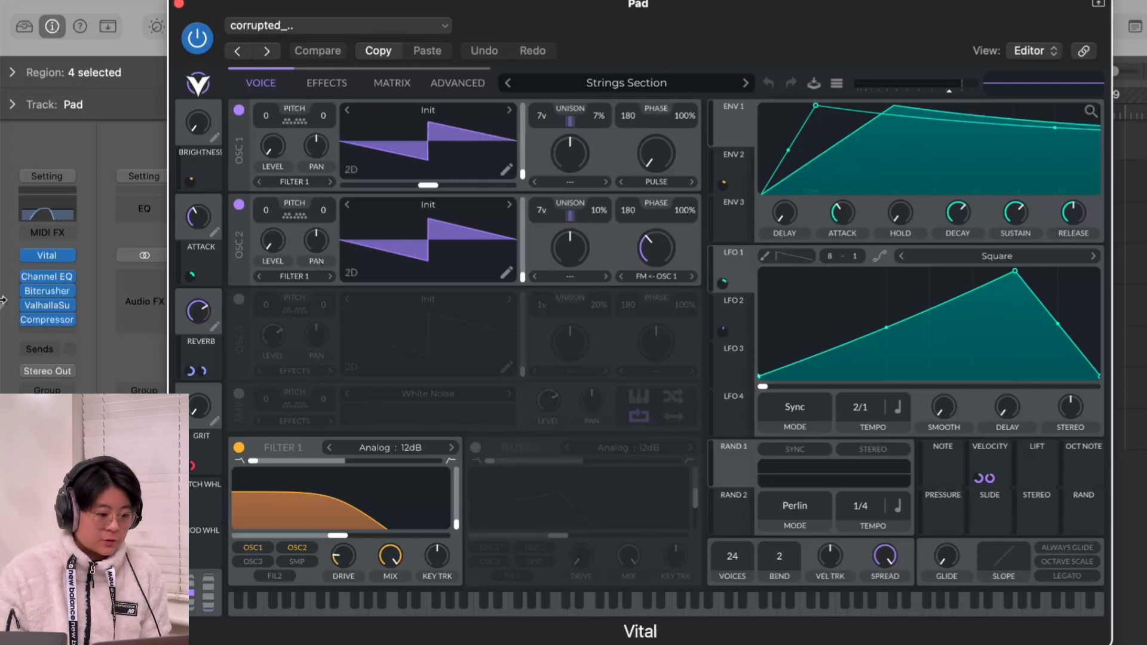
Step: Bypass all four effects on the Pad track, close its Vital synth, and solo the track to audition the dry sound
mouse_move(27, 284)
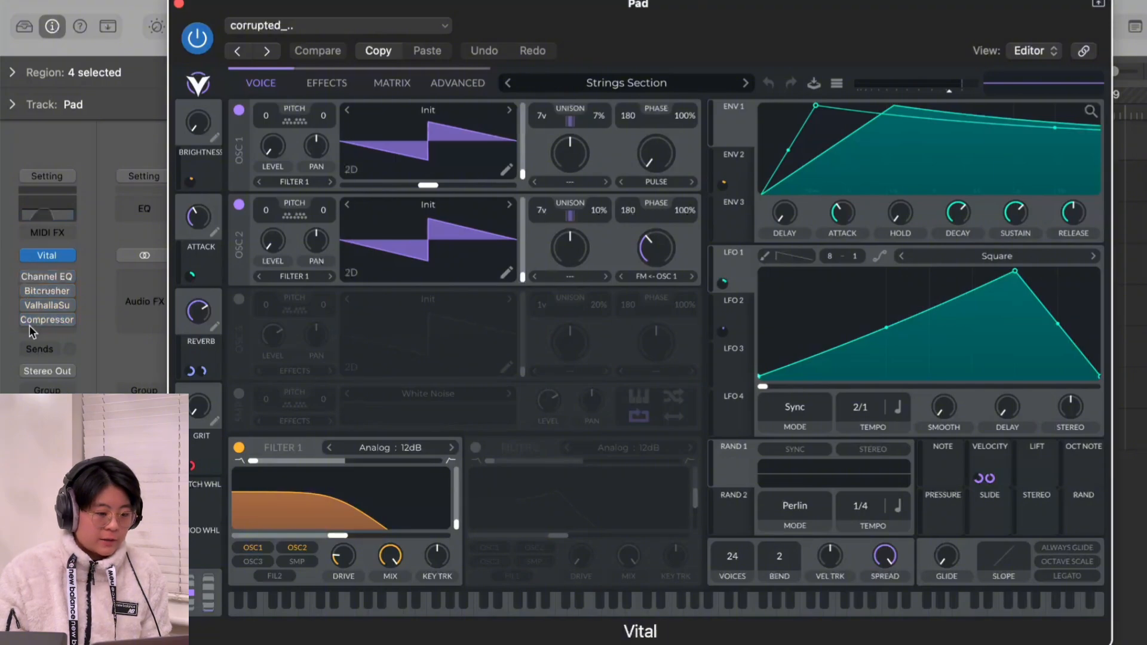
click(180, 4)
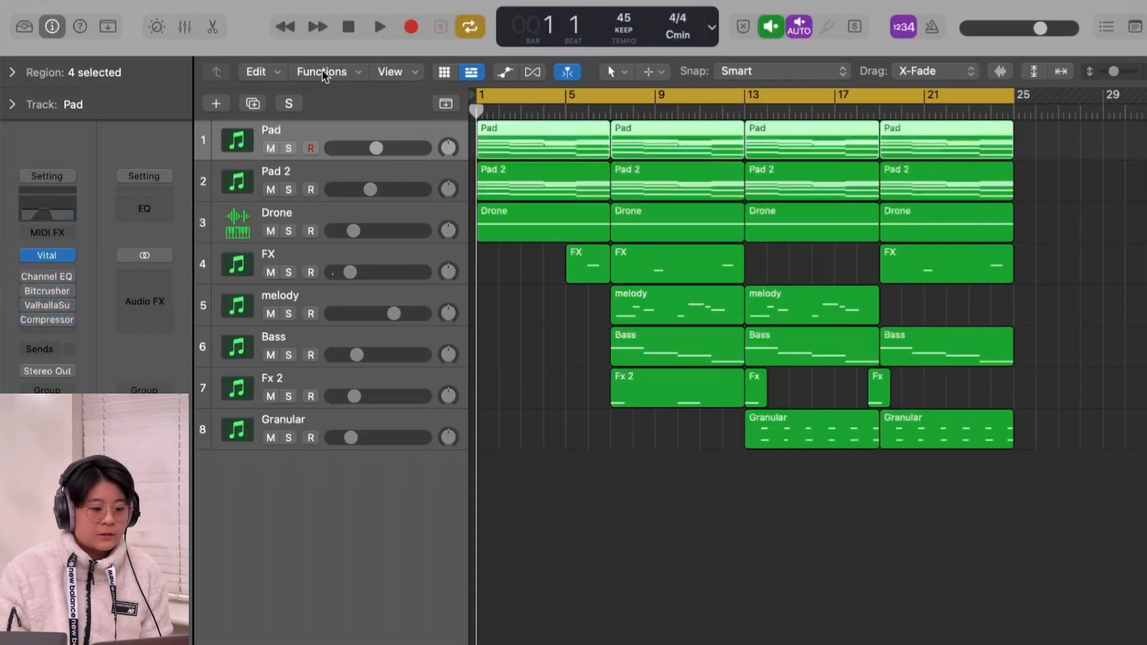
click(289, 148)
key(space)
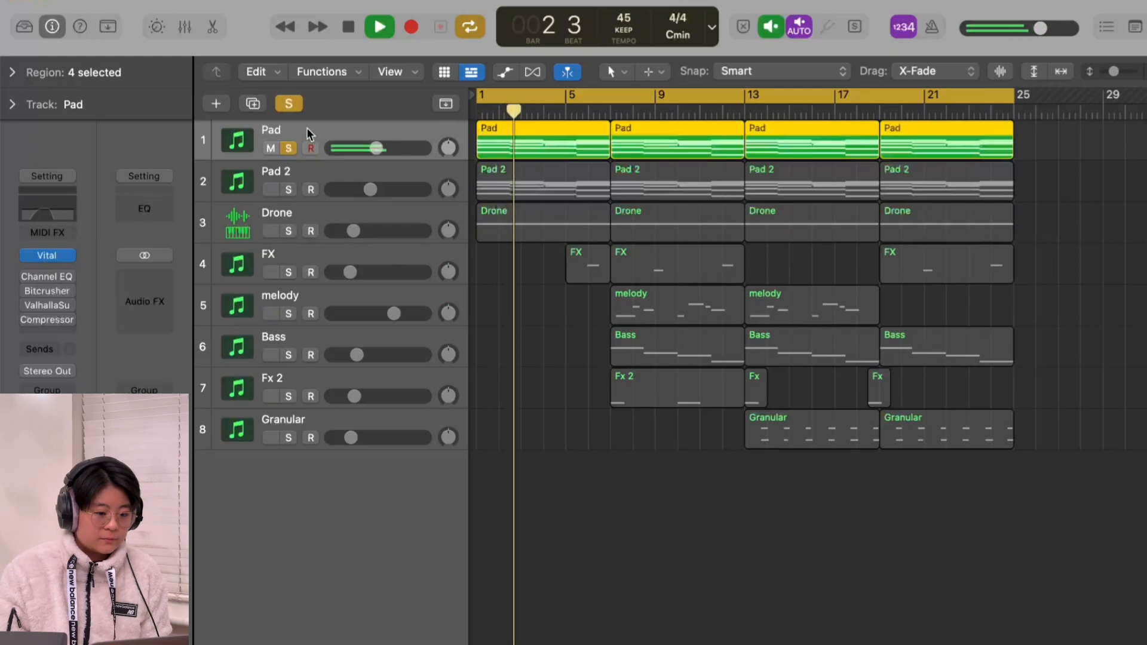
click(573, 372)
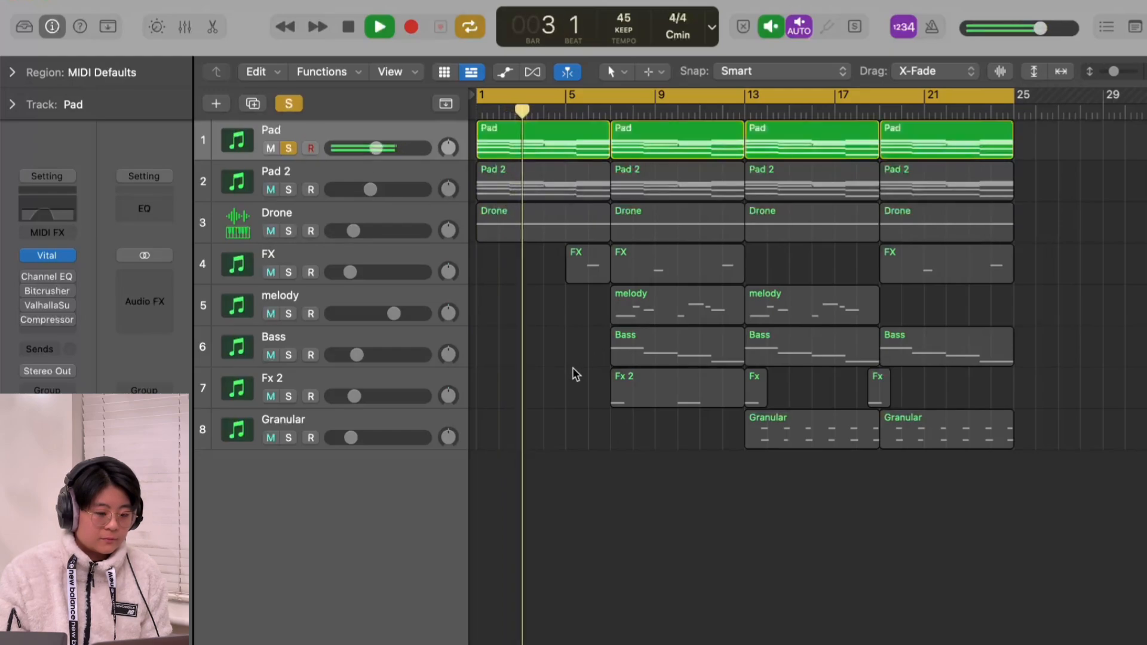
key(space)
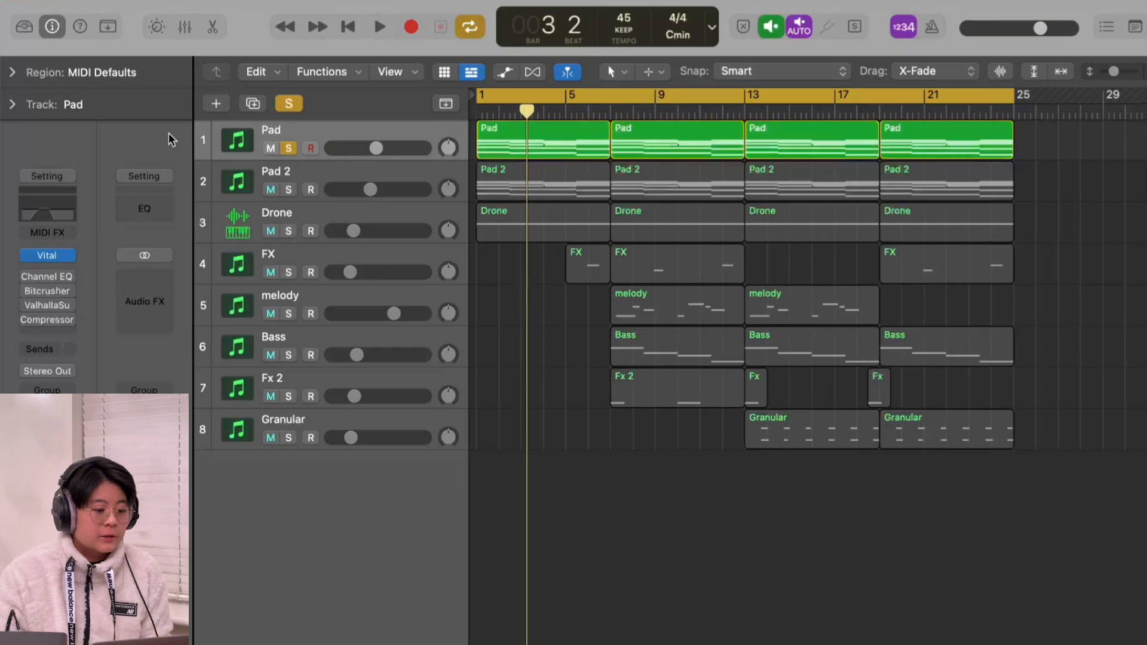
Step: Re-enable the Pad track's Channel EQ, open its settings, and play the pad with the EQ applied
click(28, 278)
click(45, 277)
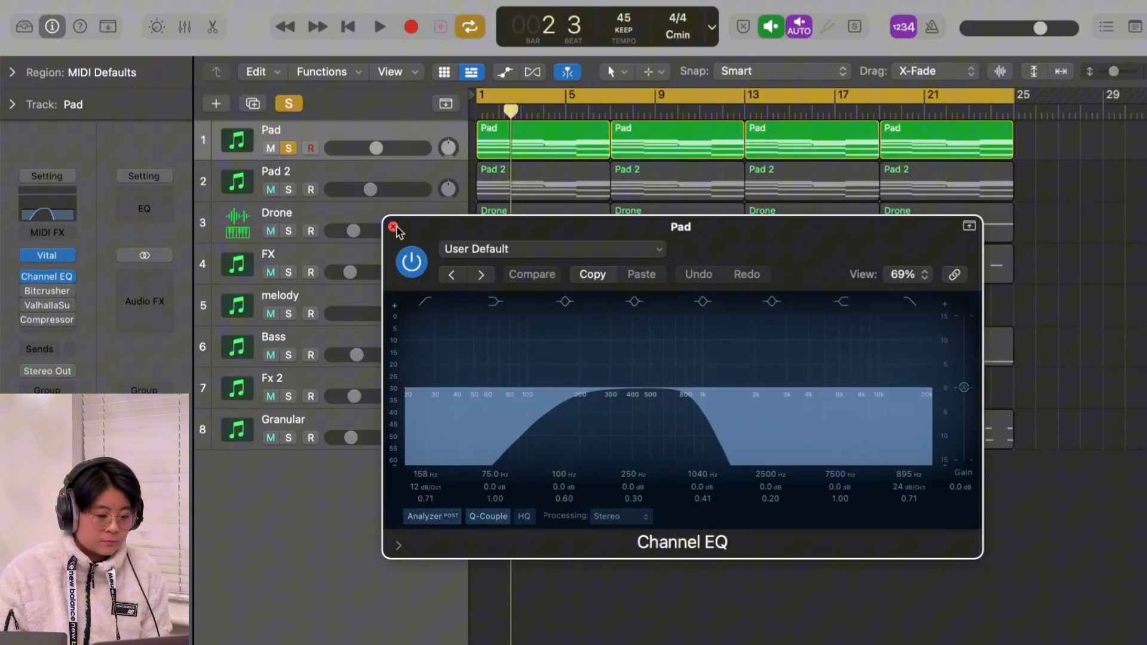
key(space)
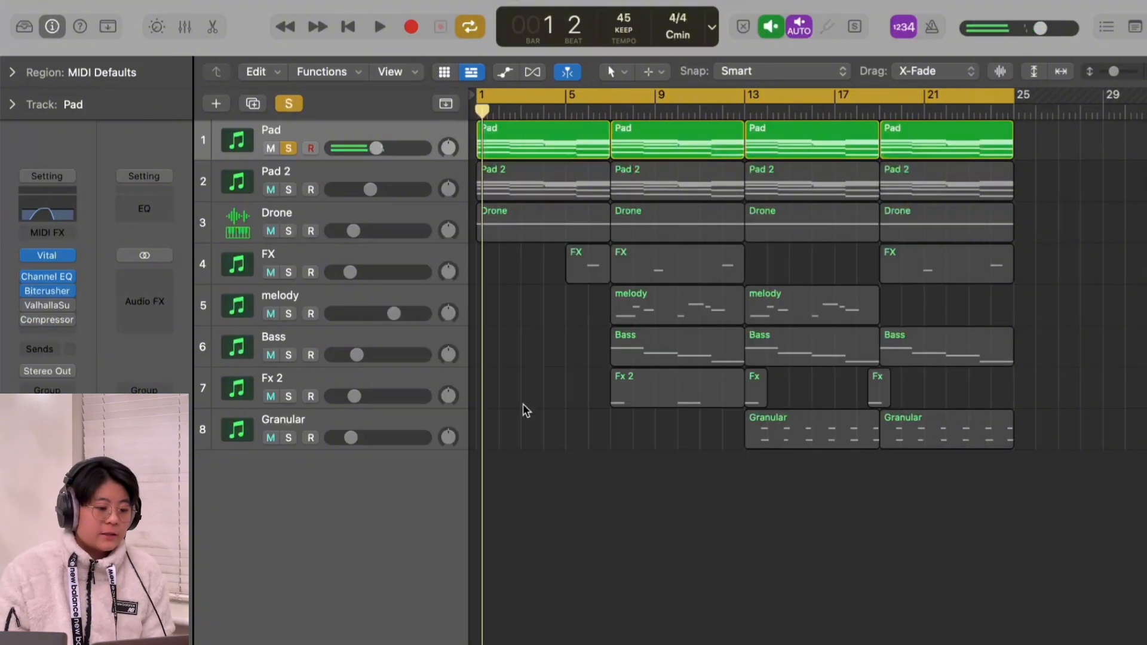
Step: Open the Pad track's Bitcrusher and compare the sound with it bypassed and active during playback, leaving it on
click(48, 292)
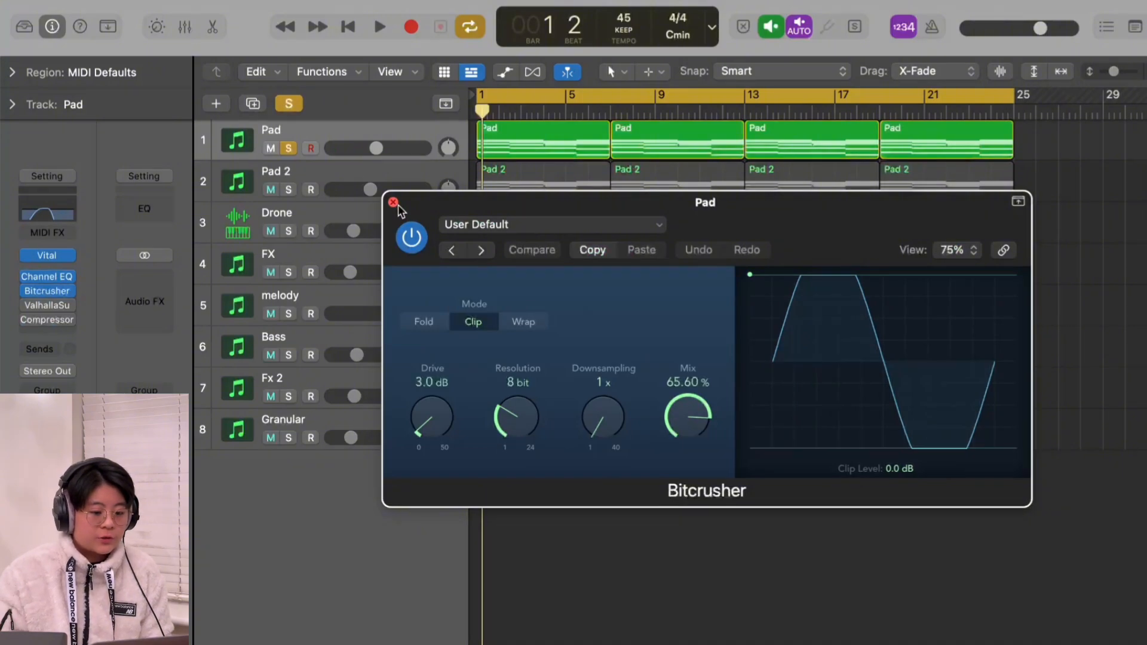
key(space)
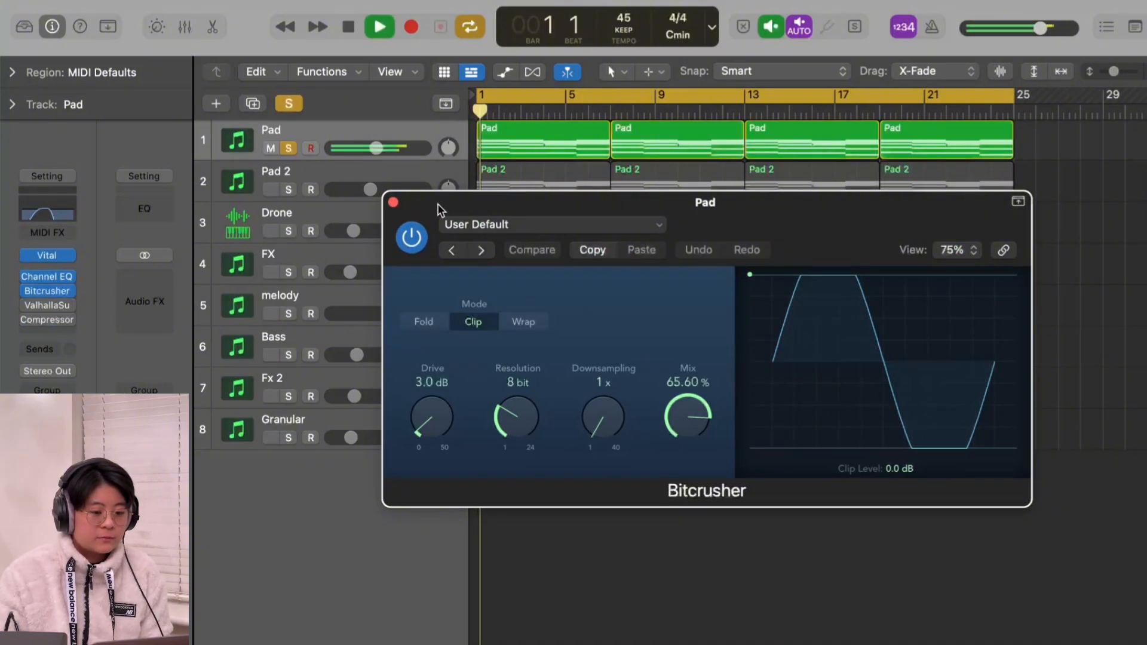
click(412, 237)
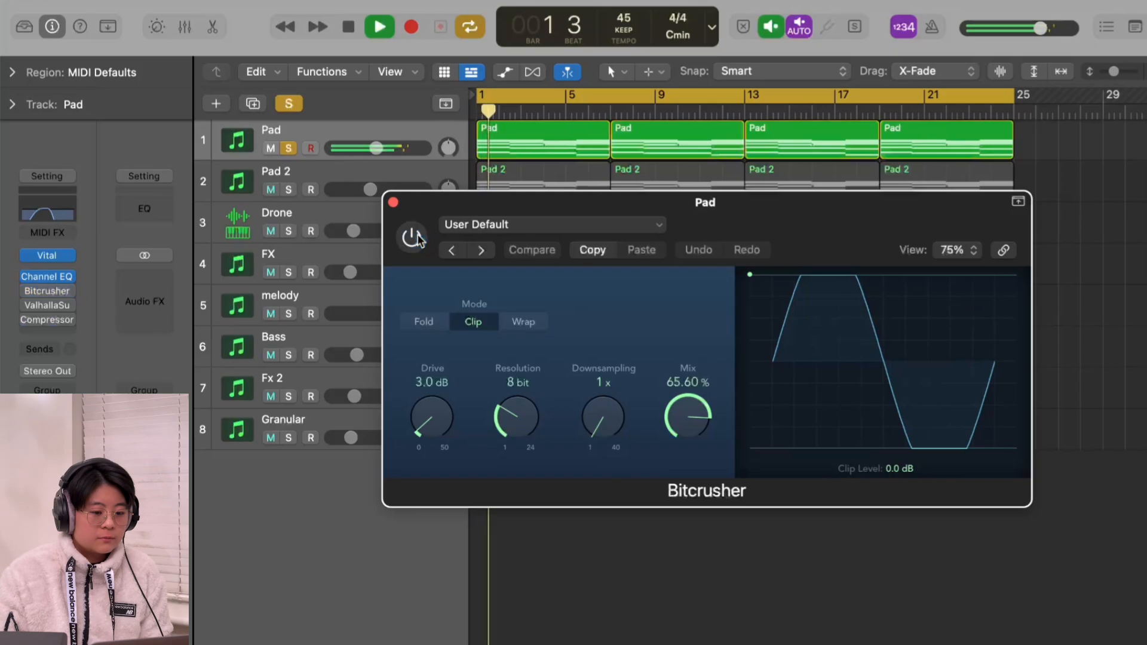
click(412, 237)
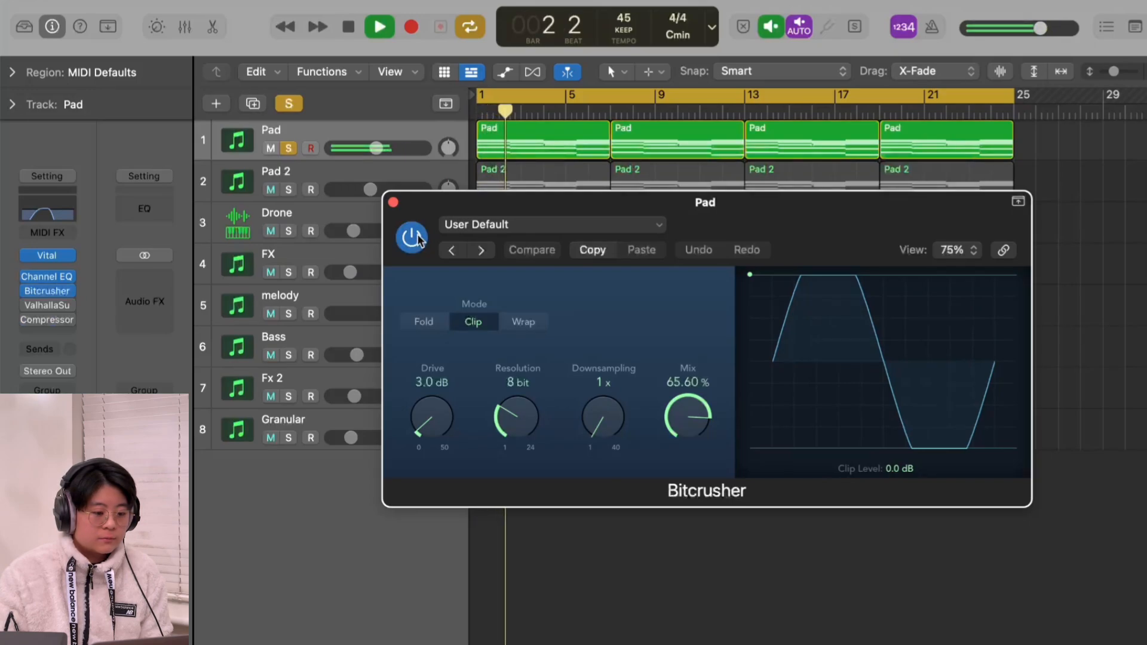
key(space)
click(393, 204)
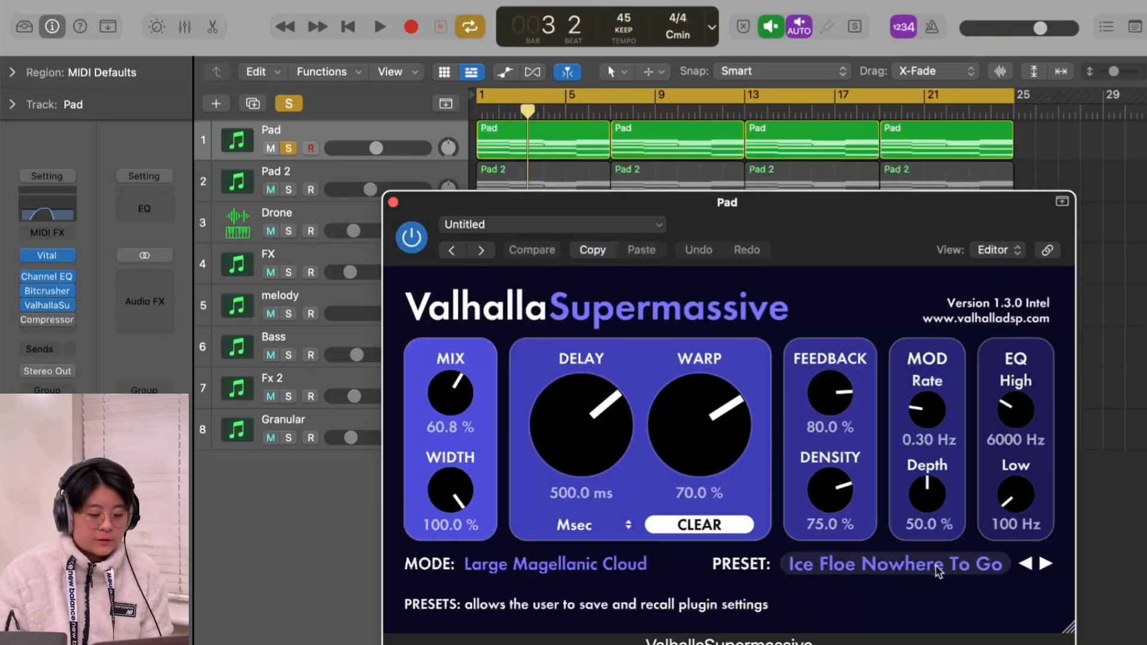
Step: Find Ice Floe Nowhere To Go among Valhalla Supermassive's large reverb presets and close the plug-in
click(893, 562)
mouse_move(867, 484)
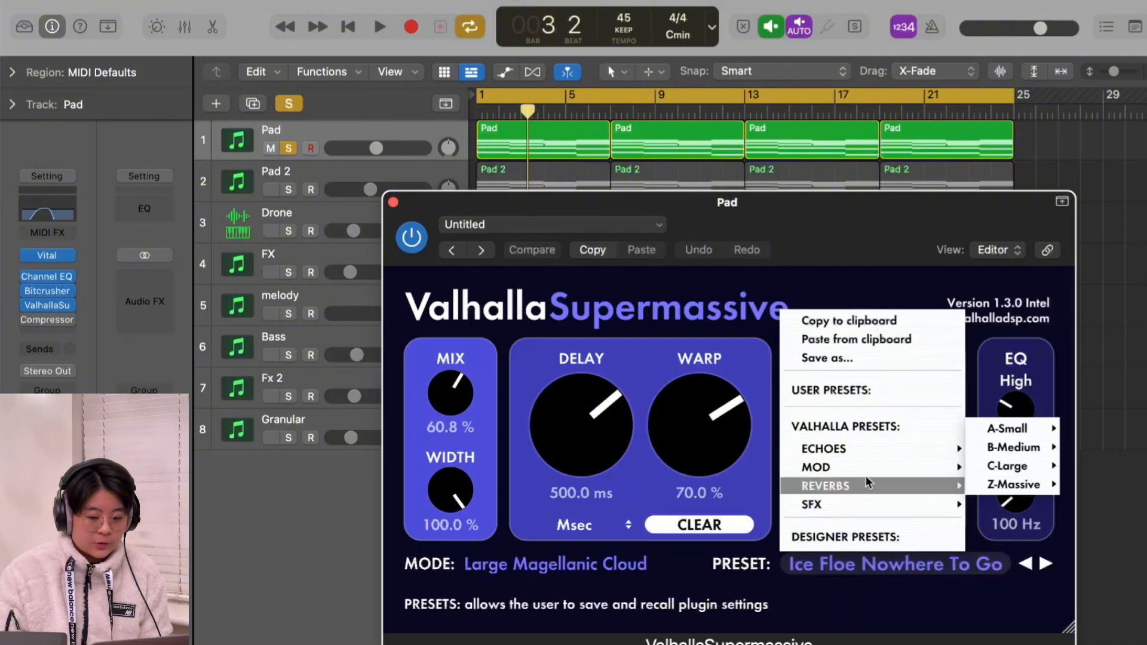
mouse_move(989, 468)
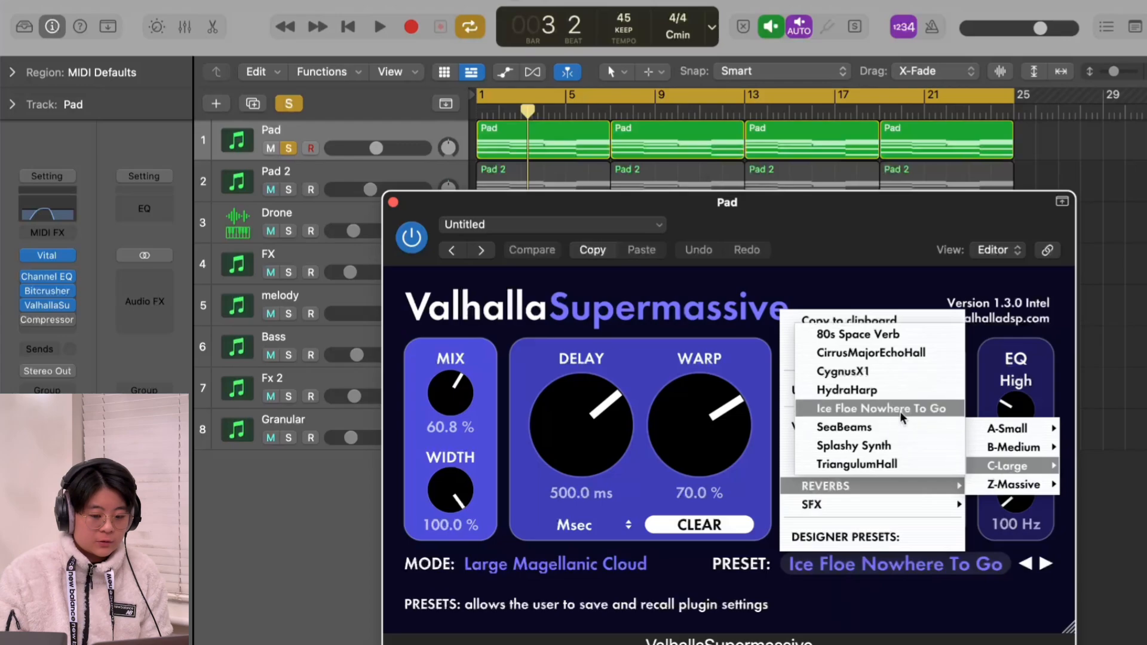
click(393, 202)
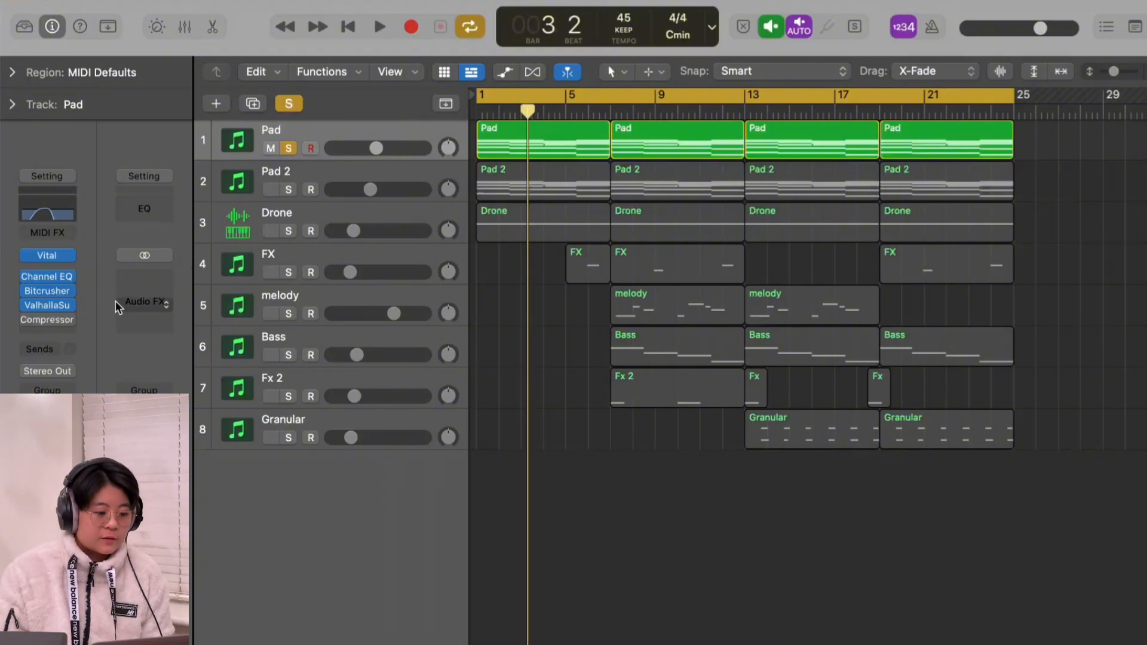
Step: Re-enable the Pad track's Compressor, check its settings, and play the pad with the full effects chain from the project start
click(26, 319)
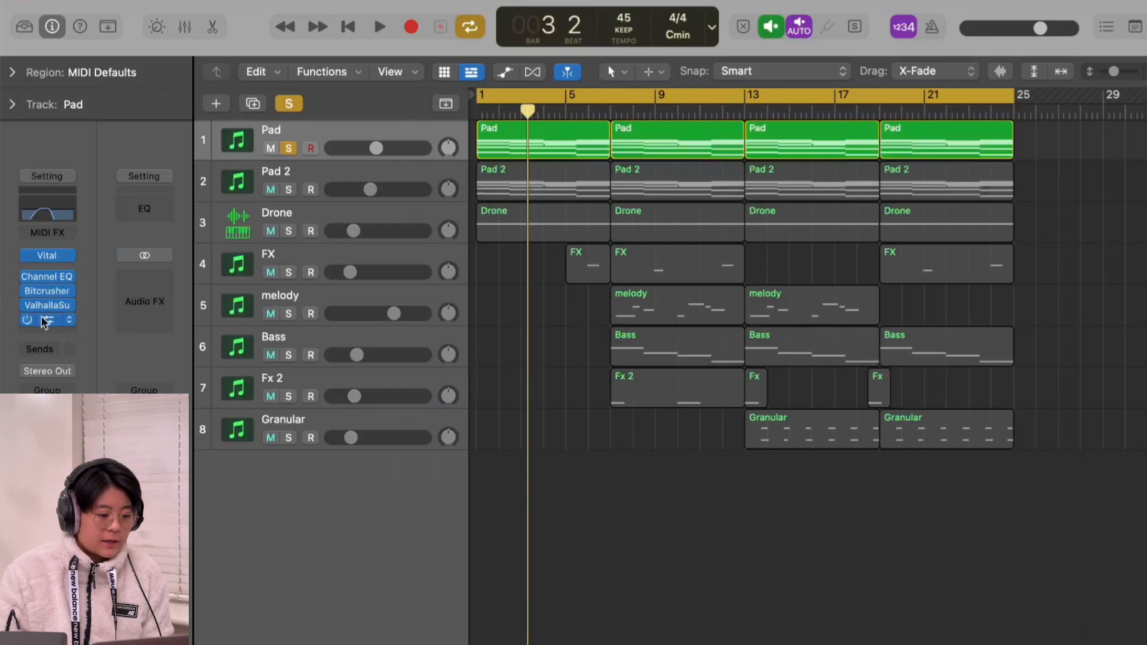
click(46, 320)
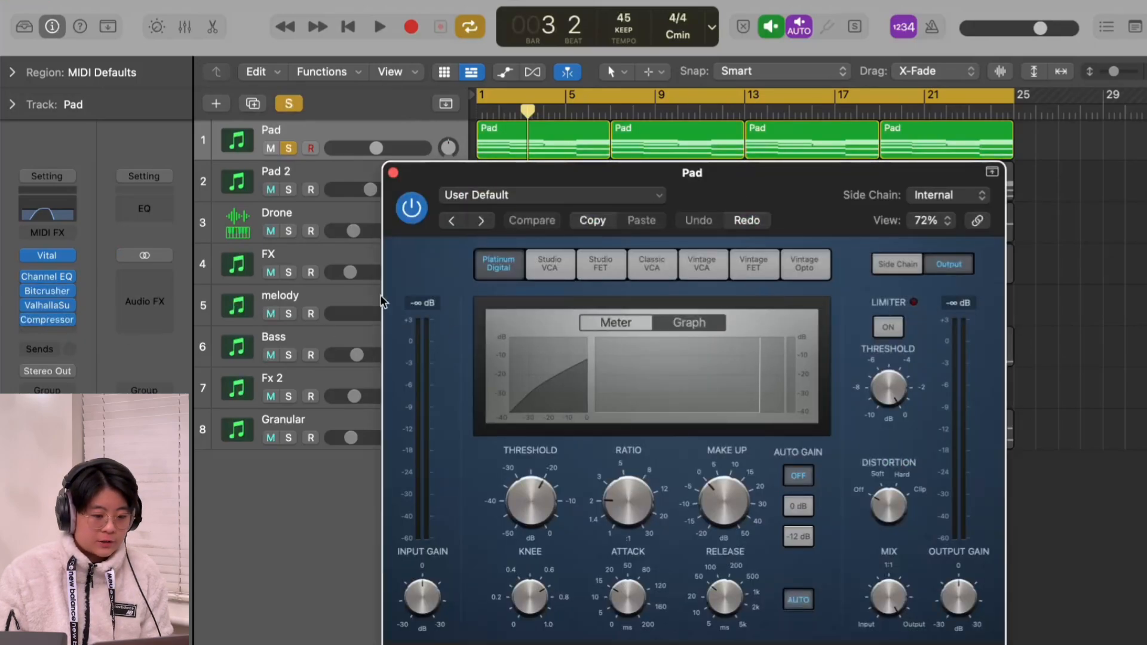
click(393, 173)
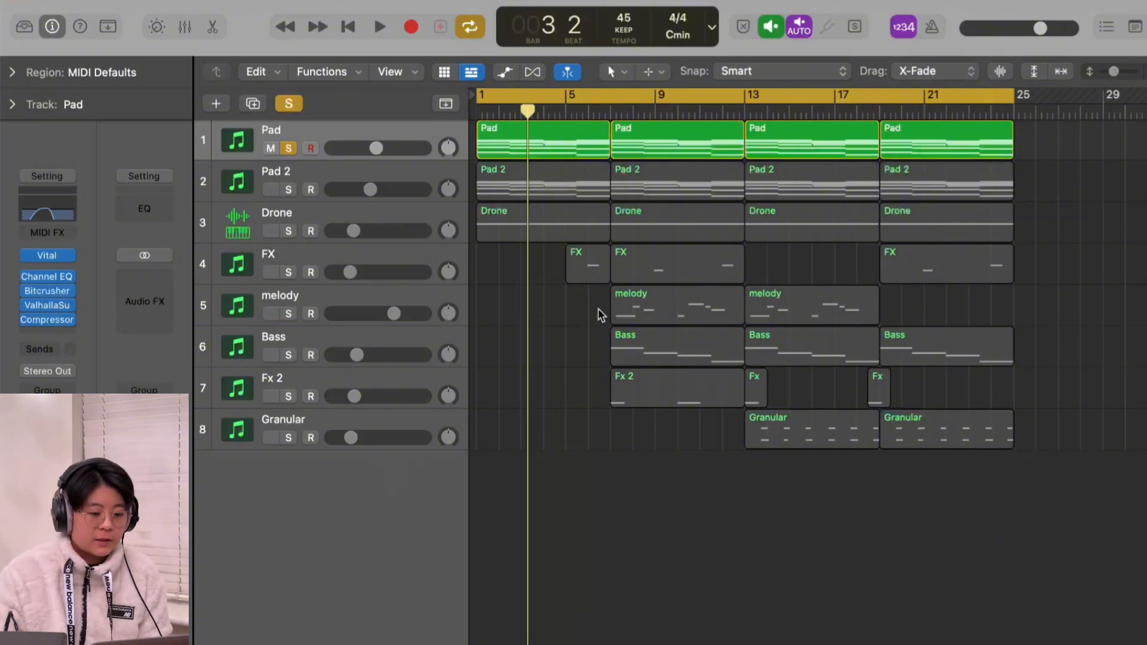
key(Return)
key(space)
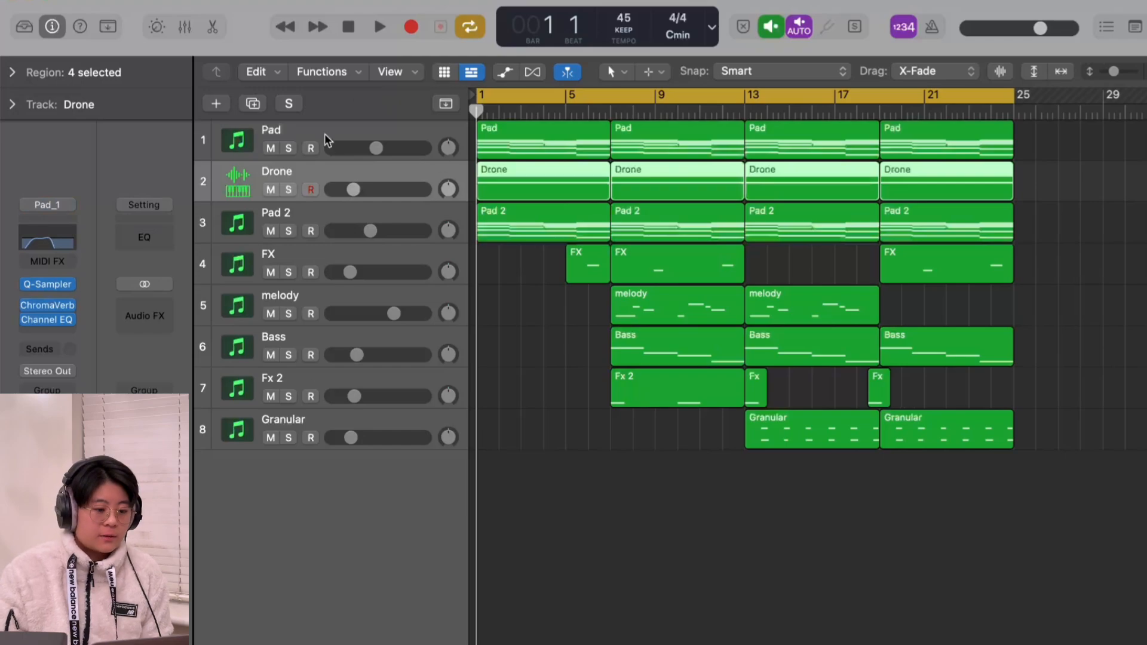
Step: Bounce the Pad track's material in place as audio and try bringing the bounce into the empty area below the track list
click(324, 141)
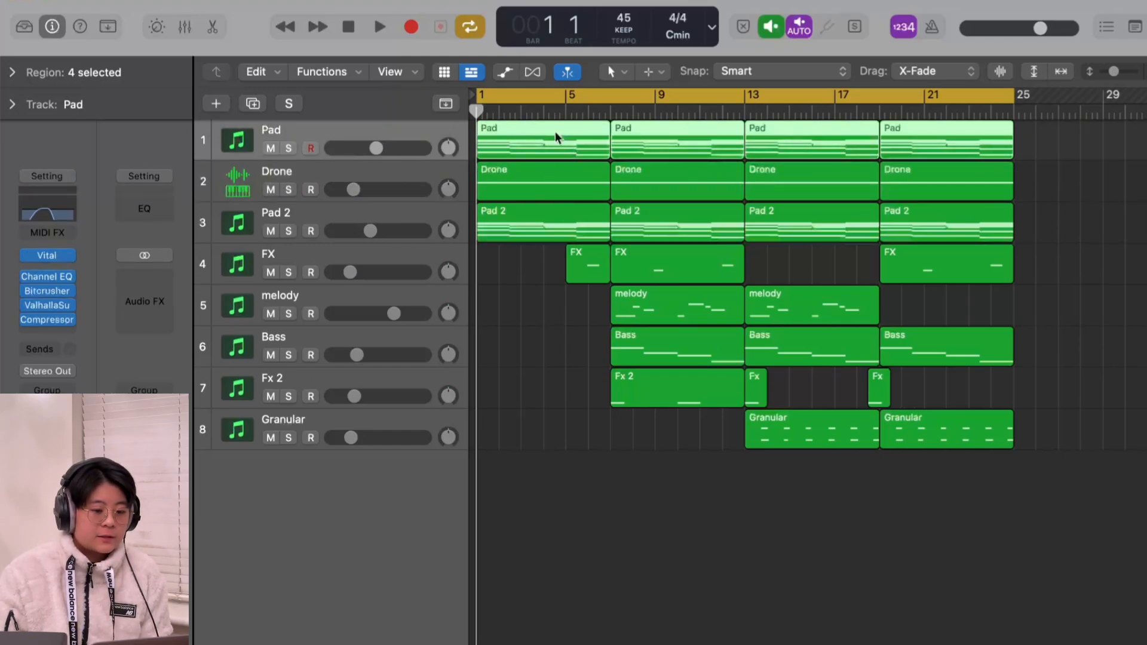
right_click(516, 139)
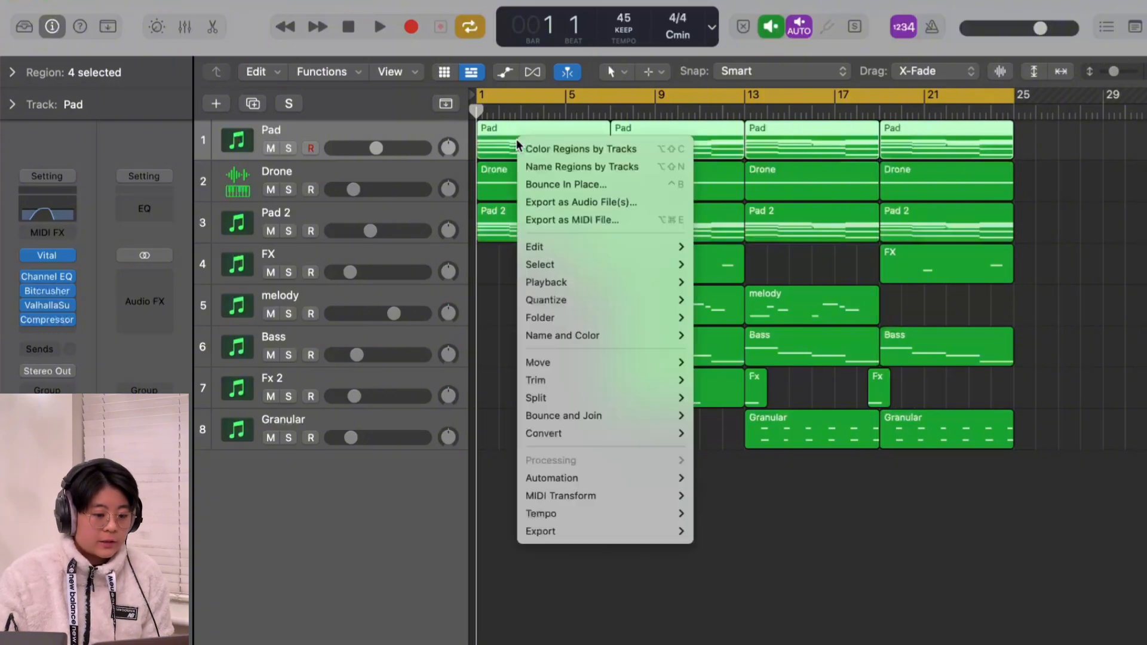
click(611, 187)
key(Return)
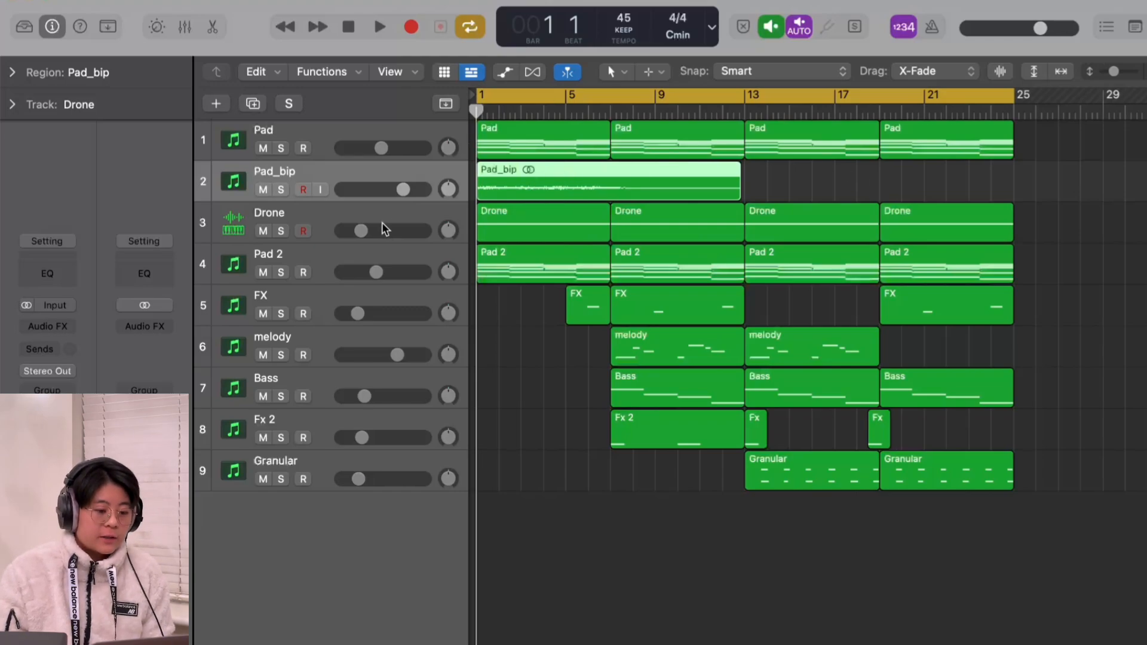
drag(498, 178, 299, 538)
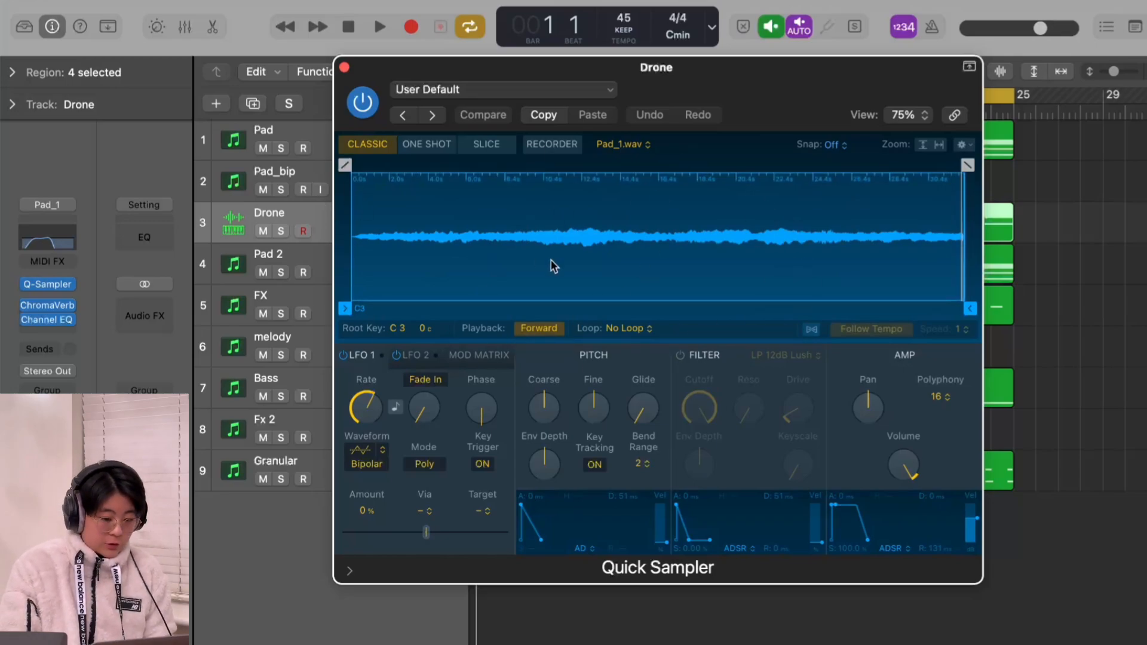
Step: Show the Musical Typing keyboard and audition the Drone track's Quick Sampler with C at octave C3 and F at octave C2
key(super+k)
drag(745, 354, 694, 387)
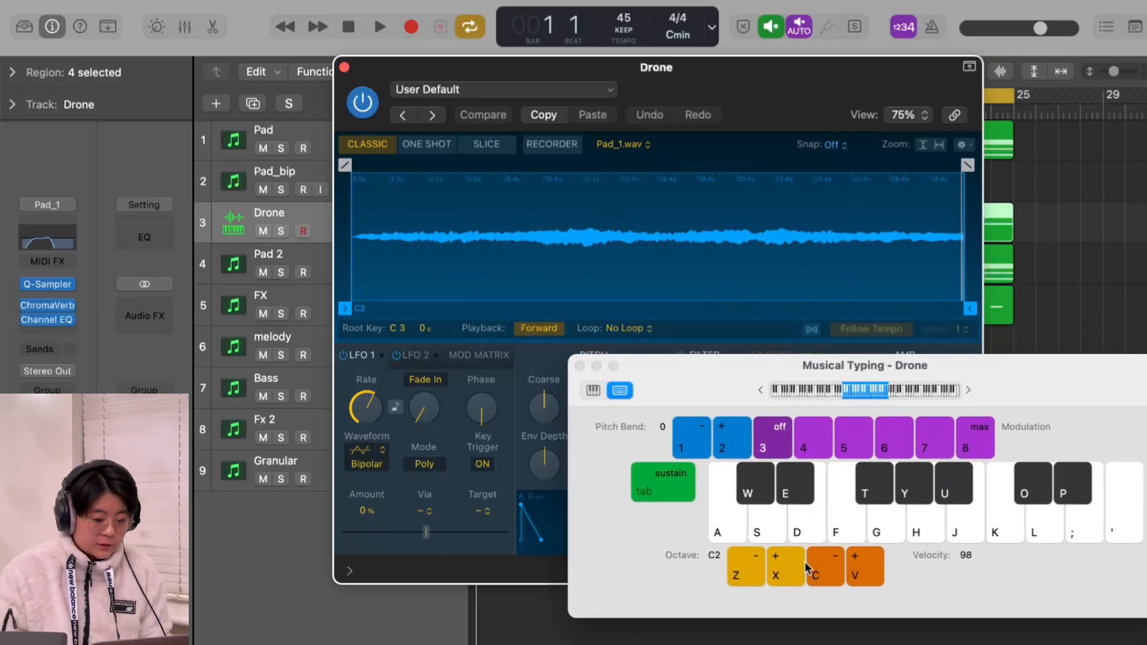
click(783, 575)
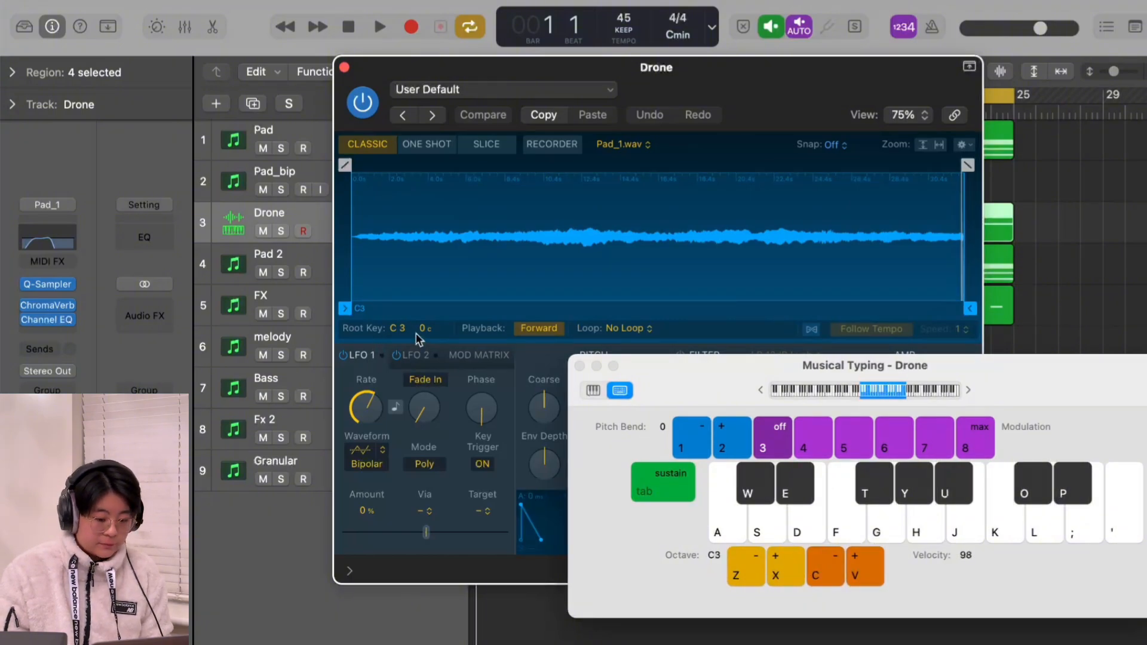
key(a)
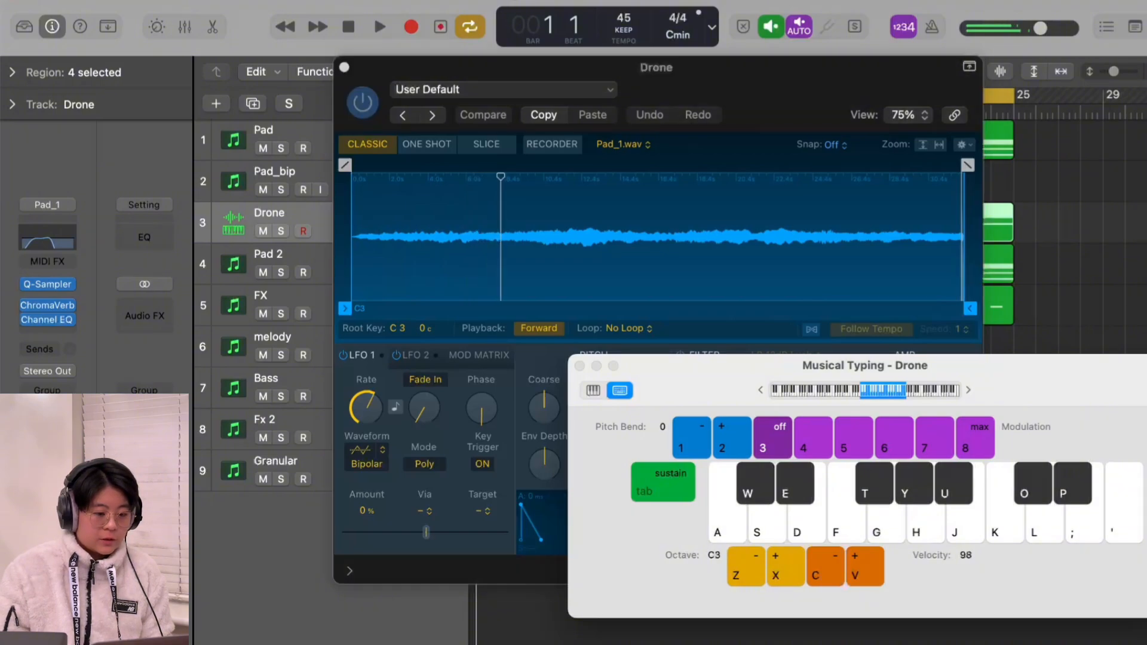
key(space)
key(space)
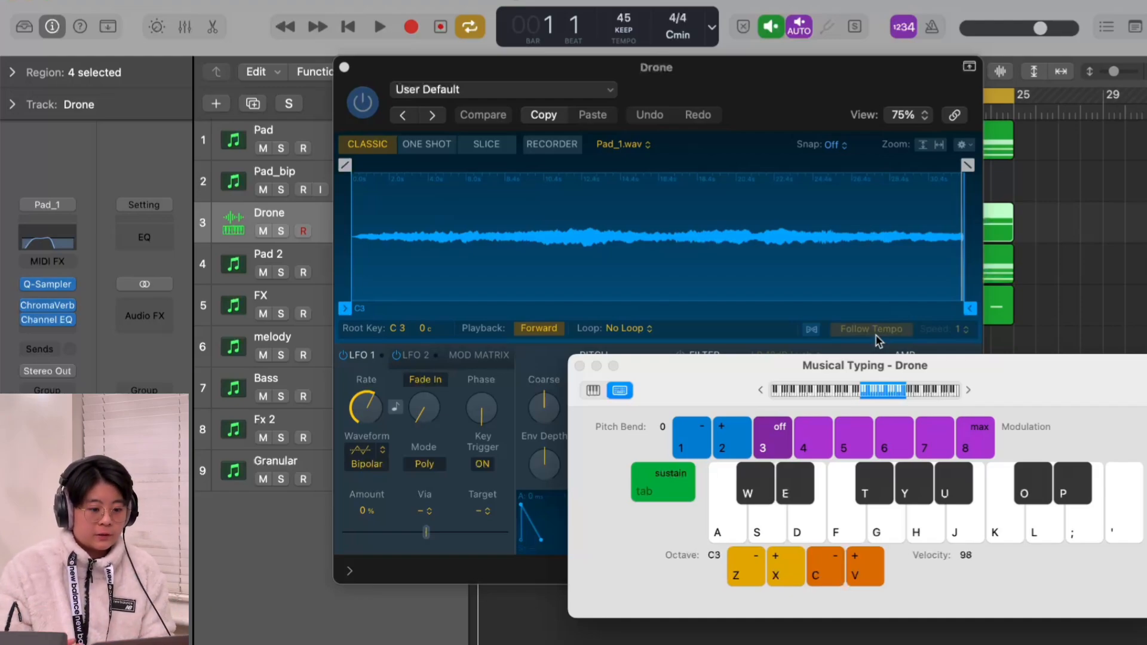
click(753, 574)
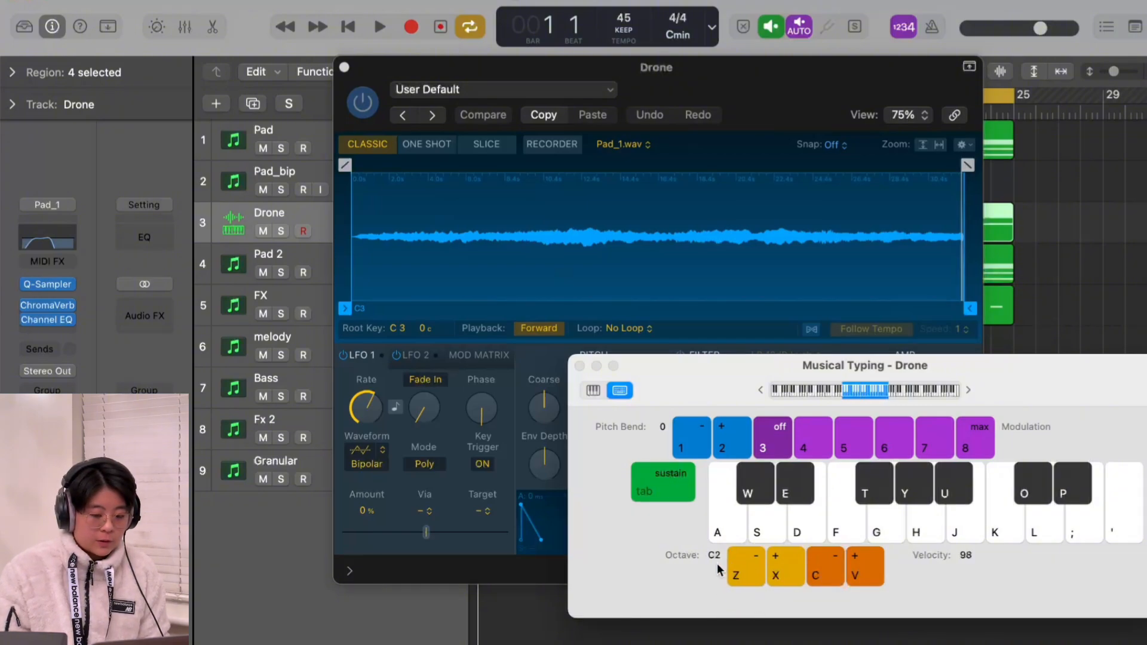
click(847, 533)
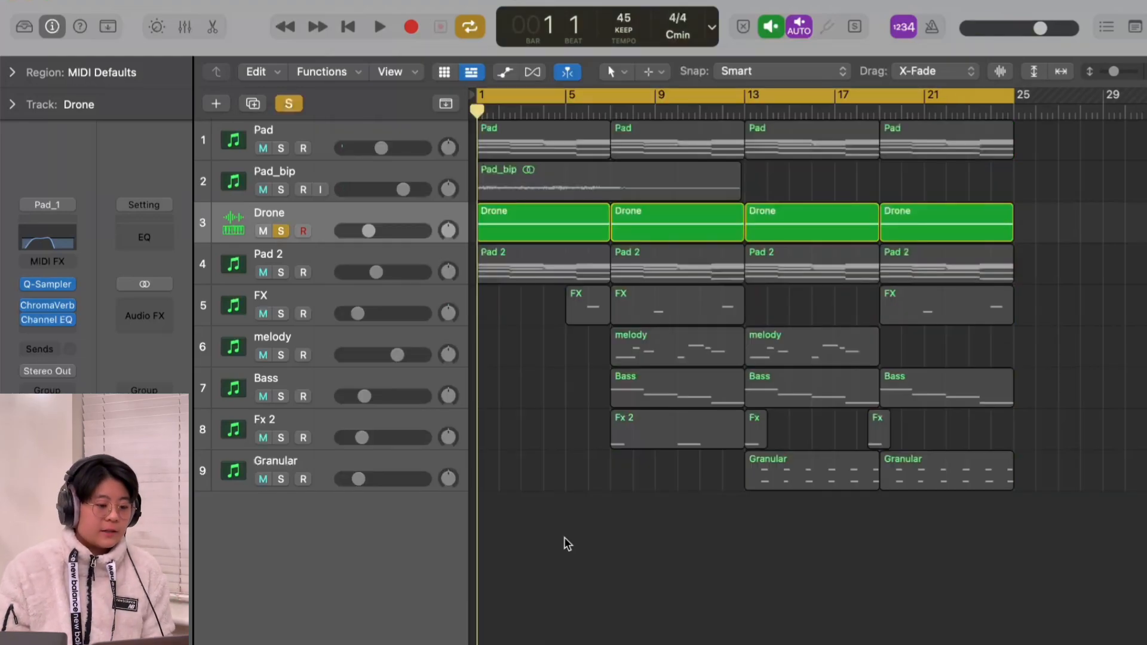
Step: Review the Drone track's ChromaVerb settings and its list of room types with Smooth Space selected, and close the plug-in
click(47, 305)
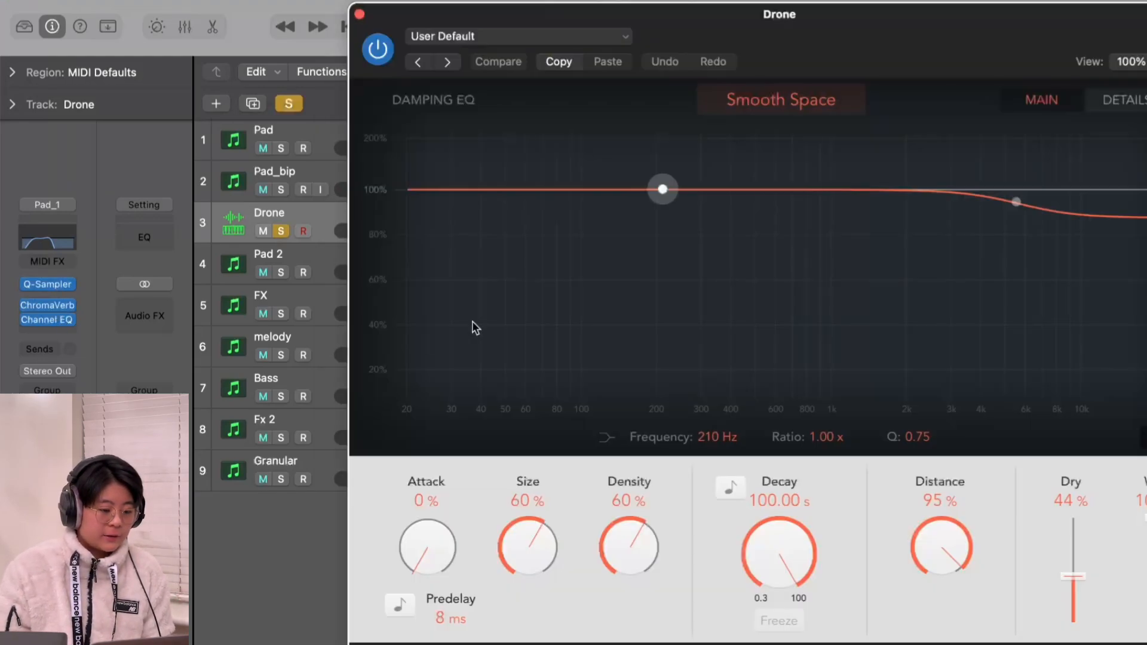
drag(795, 54, 628, 54)
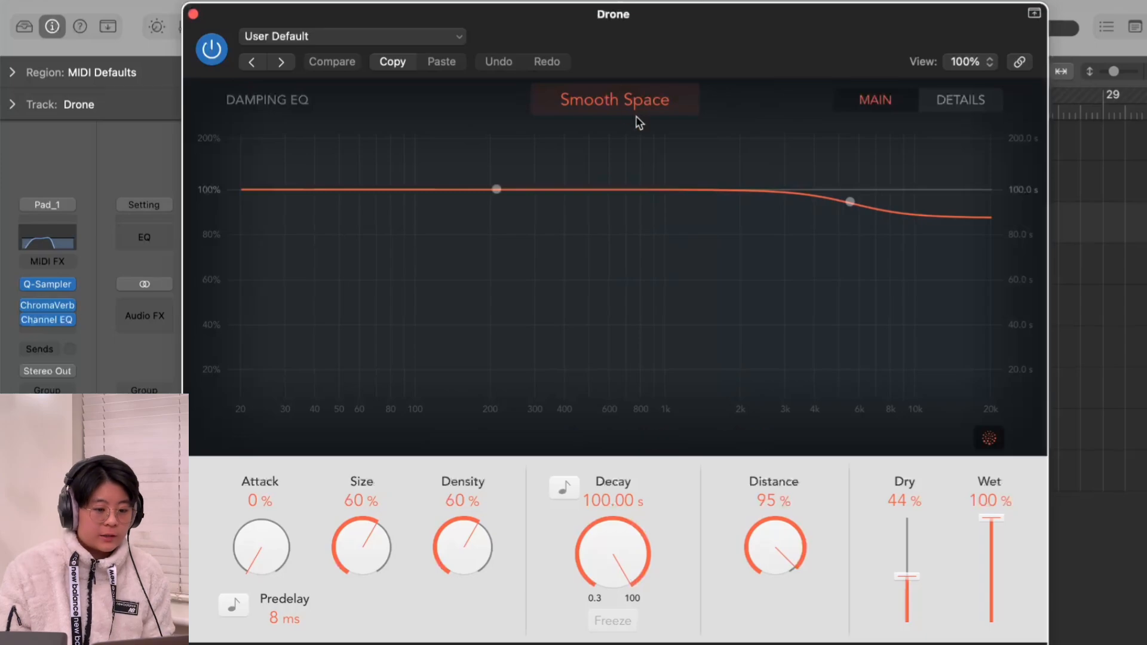
click(627, 101)
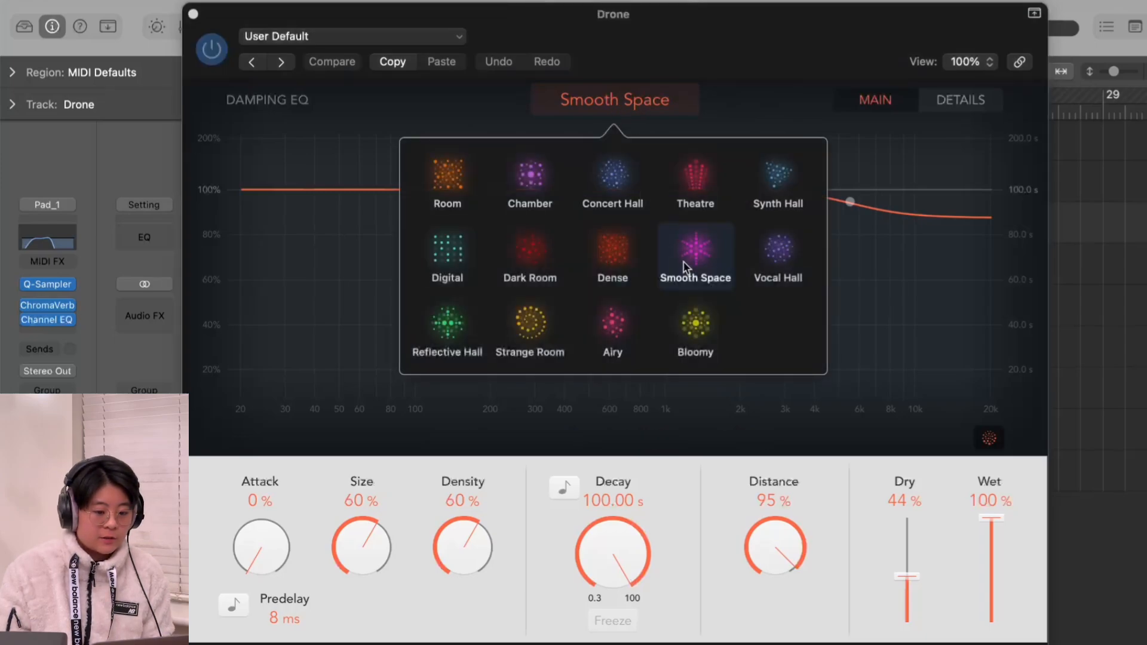
click(738, 80)
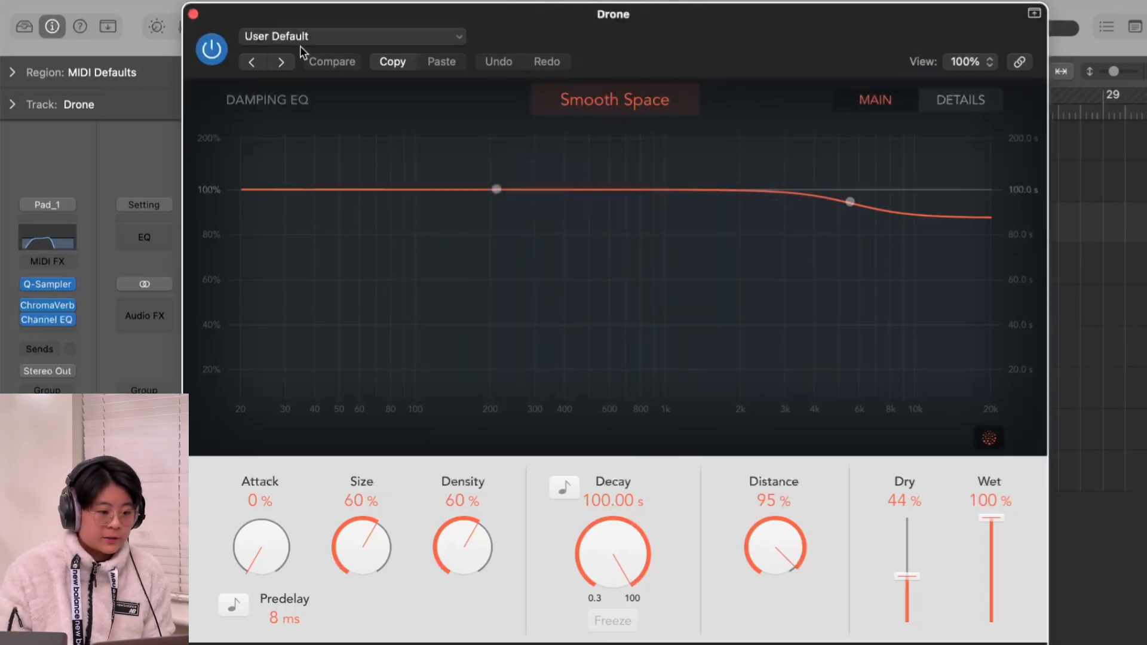
click(193, 13)
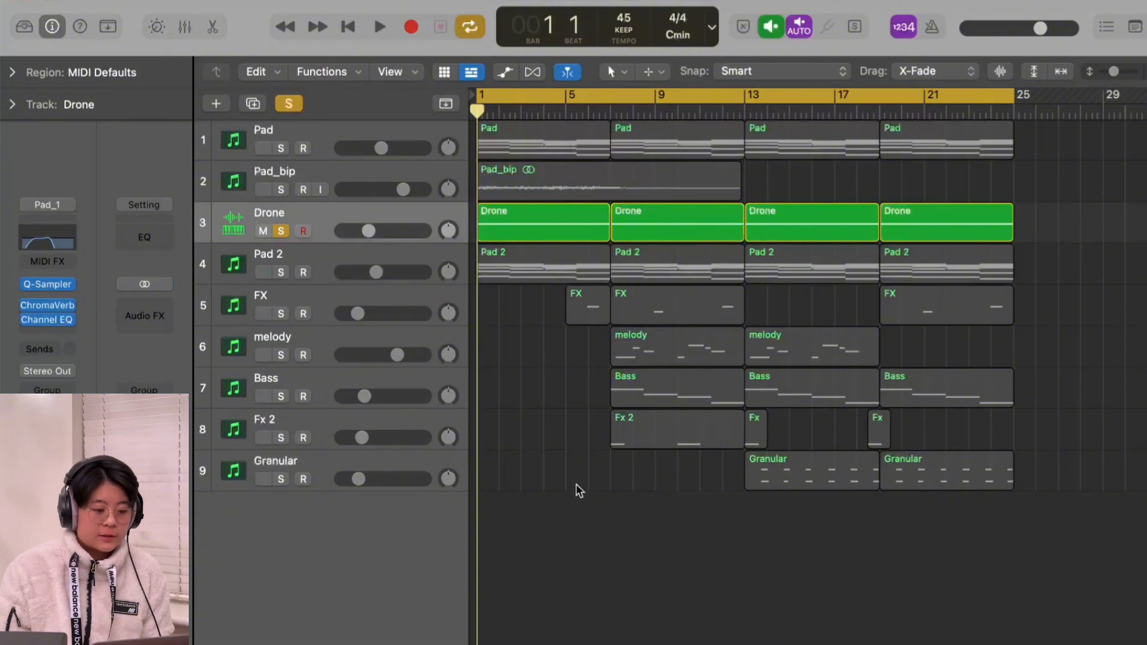
Step: Play the soloed Drone, nudge its Channel EQ's high-cut band slightly upward in frequency, and bring the Pad into the solo
key(space)
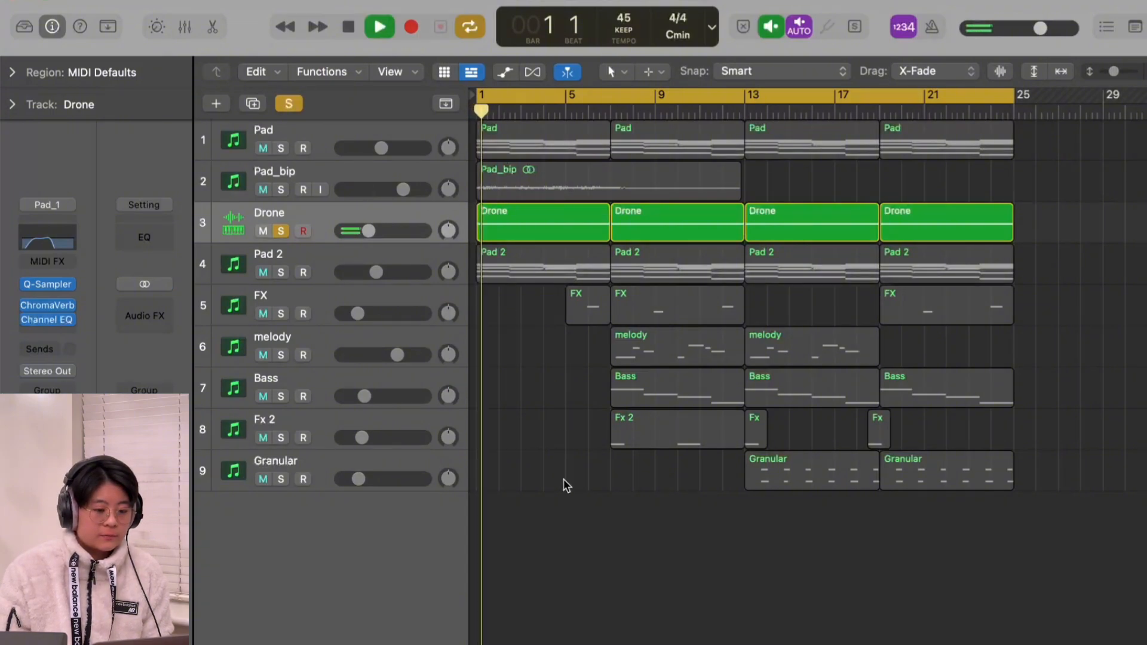
click(53, 244)
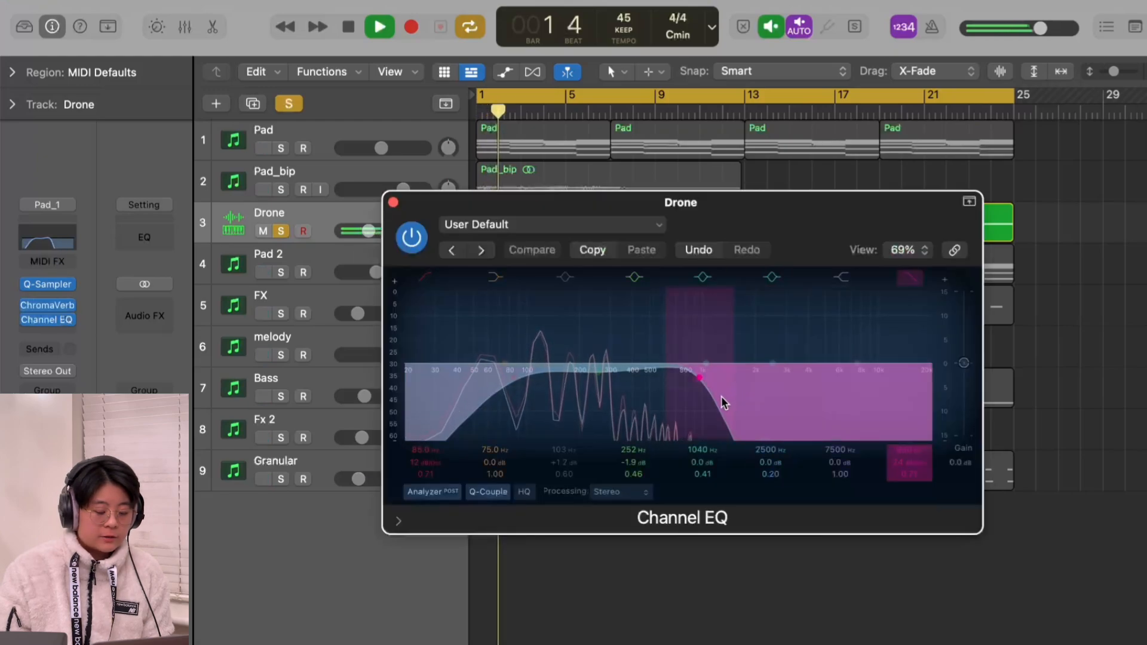
mouse_move(724, 403)
mouse_down()
mouse_move(914, 392)
mouse_move(720, 406)
mouse_up()
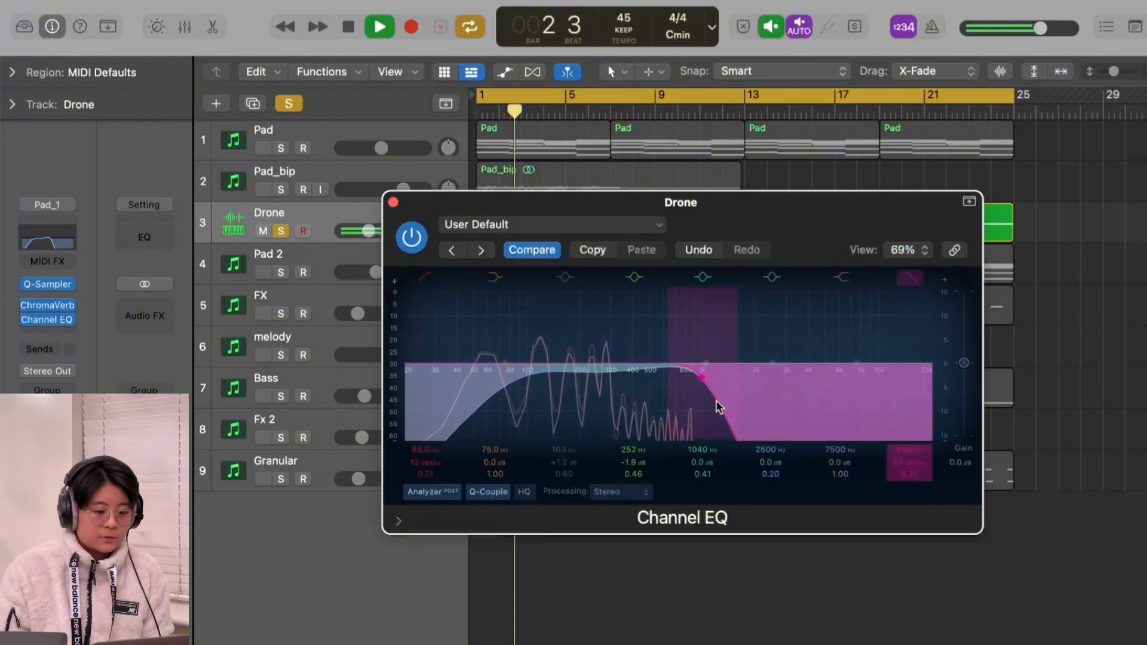
click(393, 203)
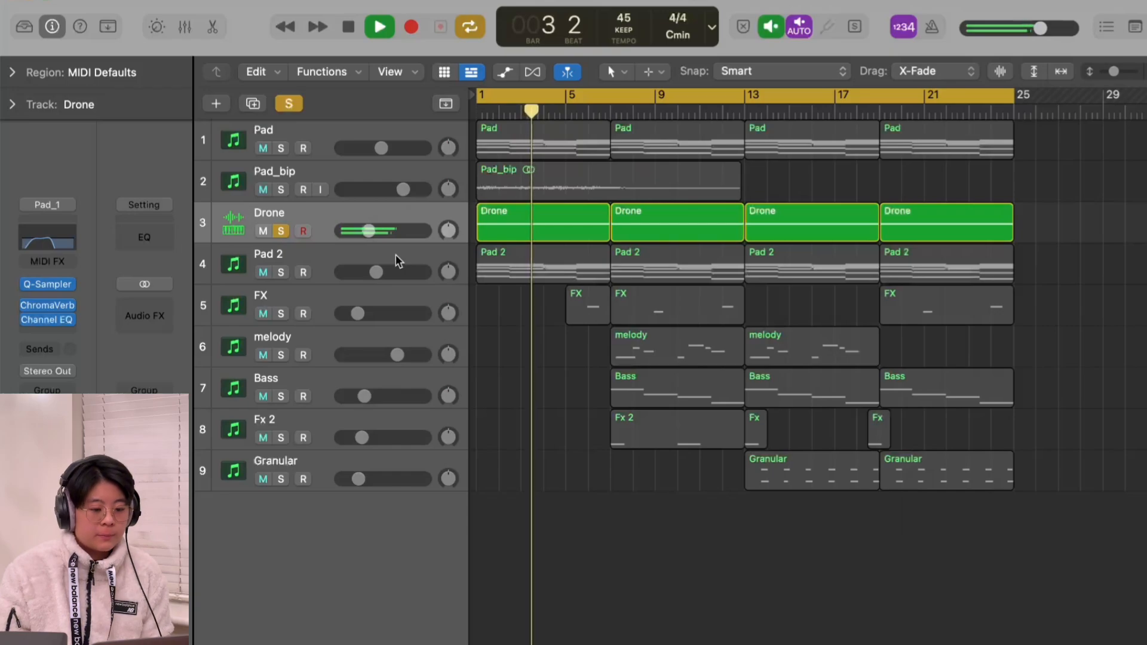
click(281, 148)
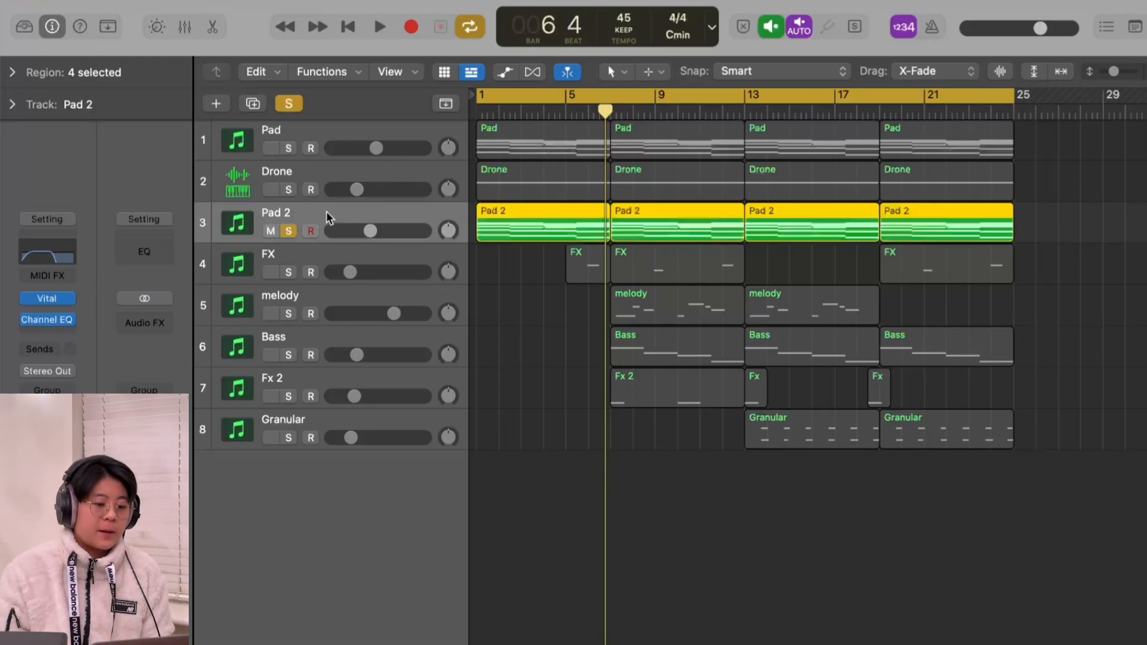
Step: Inspect the Pad 2 track's Vital preset PAD The Edge of Space and its Channel EQ curve, closing both plug-ins
click(49, 300)
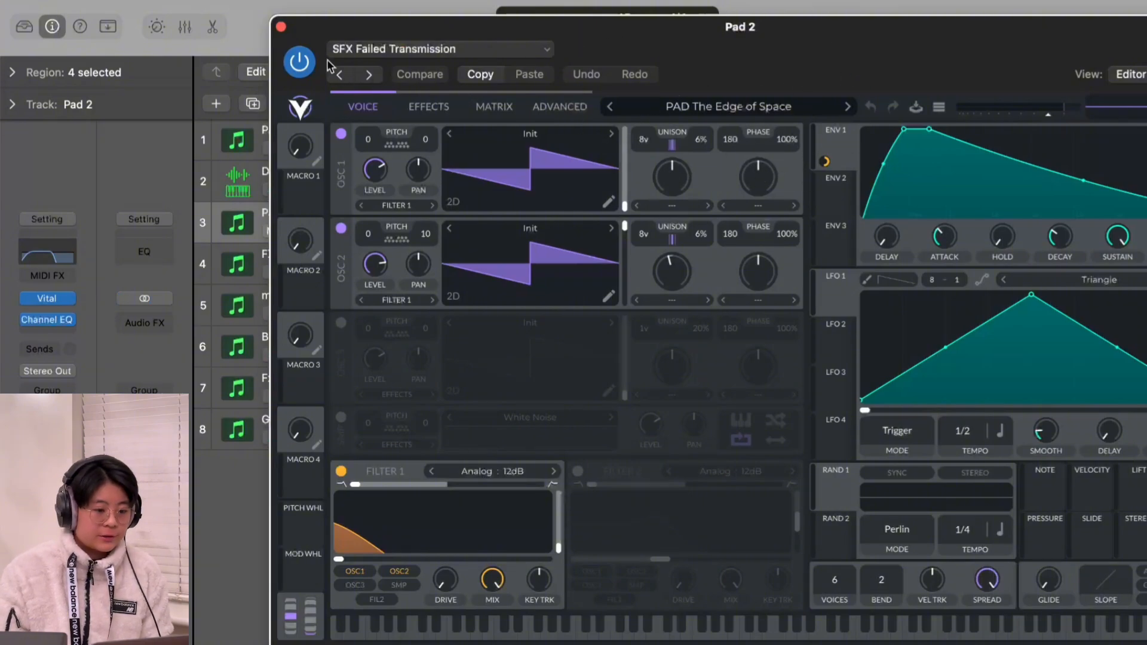
click(281, 27)
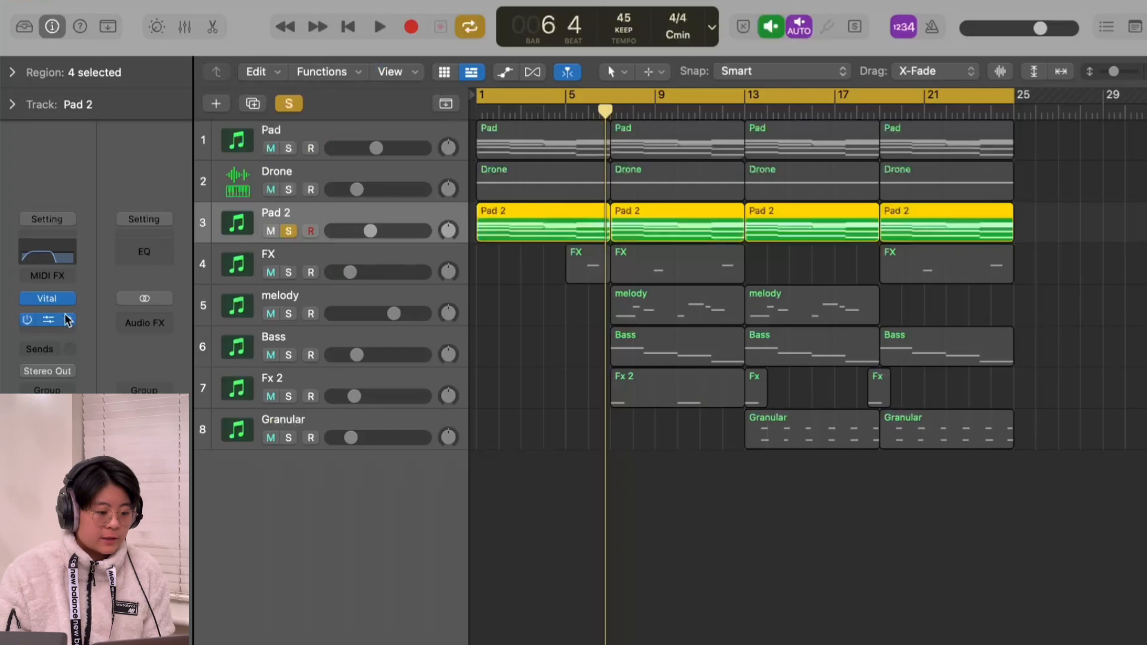
click(51, 320)
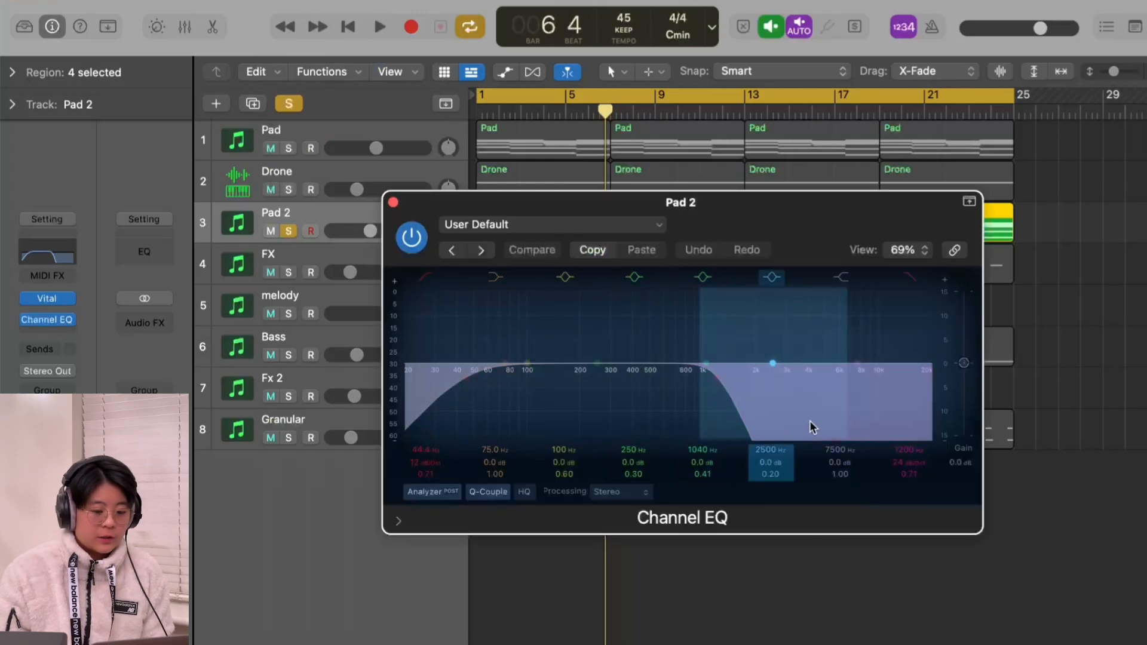
click(393, 202)
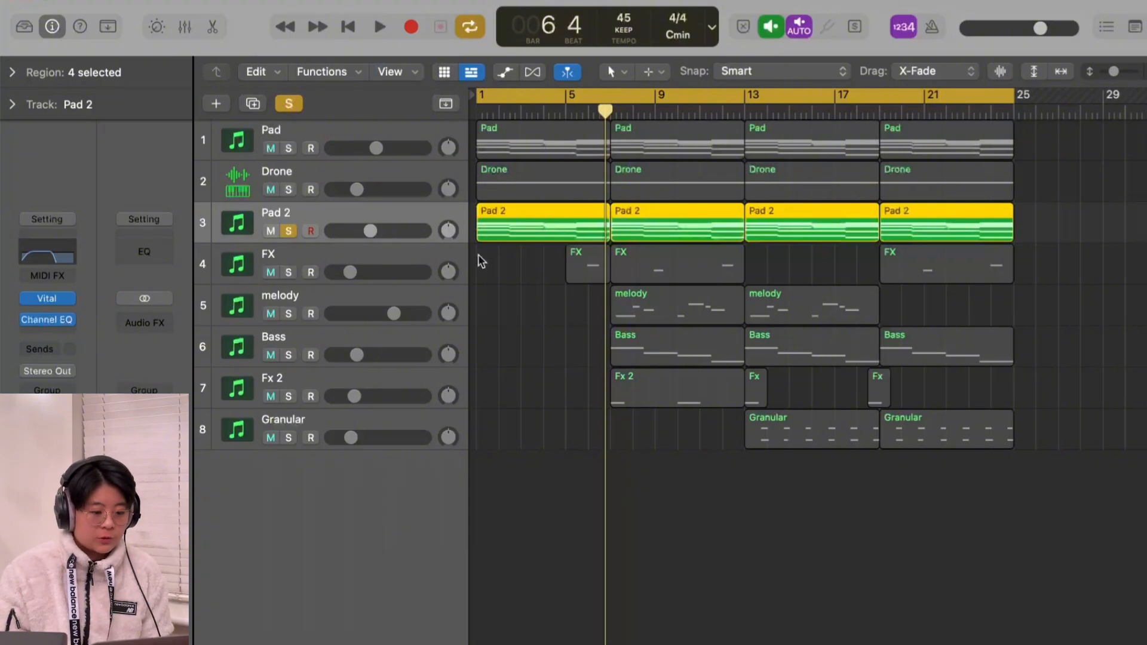
Step: Play the soloed Pad 2 from the project start and check its frequency spectrum in the Channel EQ
key(Return)
key(space)
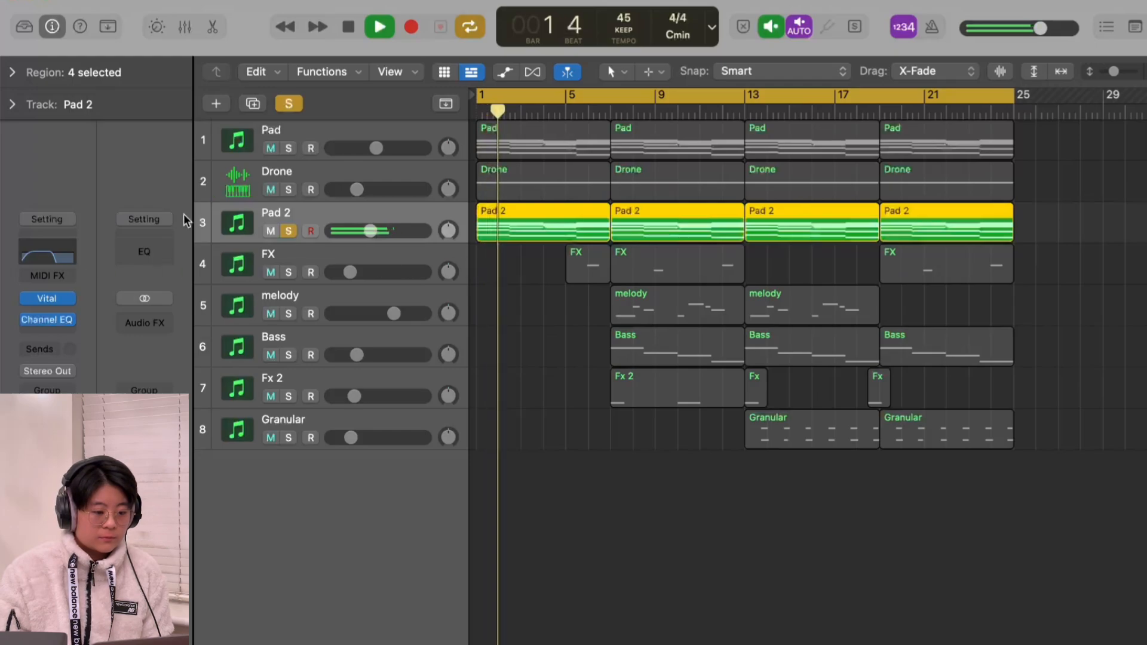
click(73, 256)
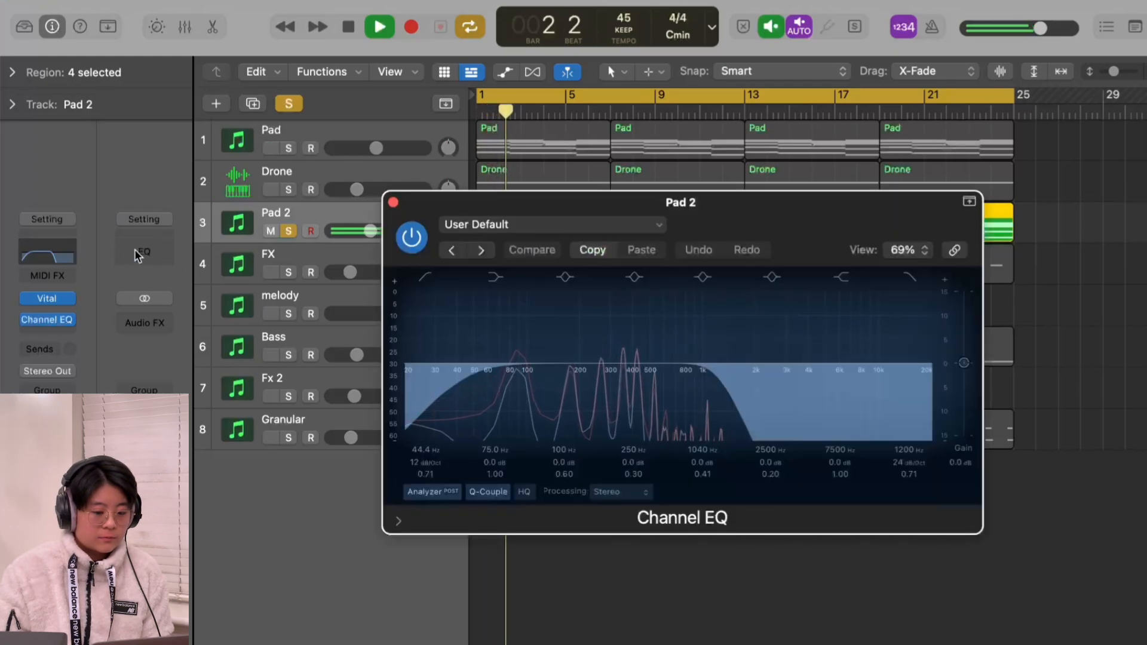
click(393, 203)
Step: Add the Pad and Drone tracks to the solo during playback and listen to them together with Pad 2
click(284, 148)
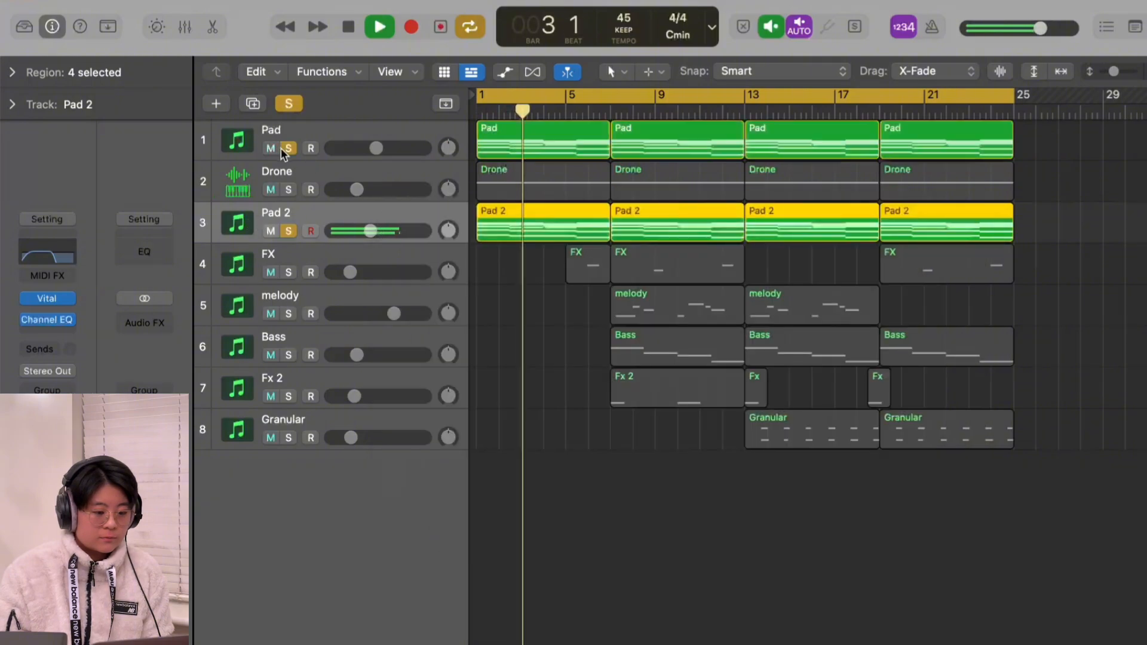
click(288, 190)
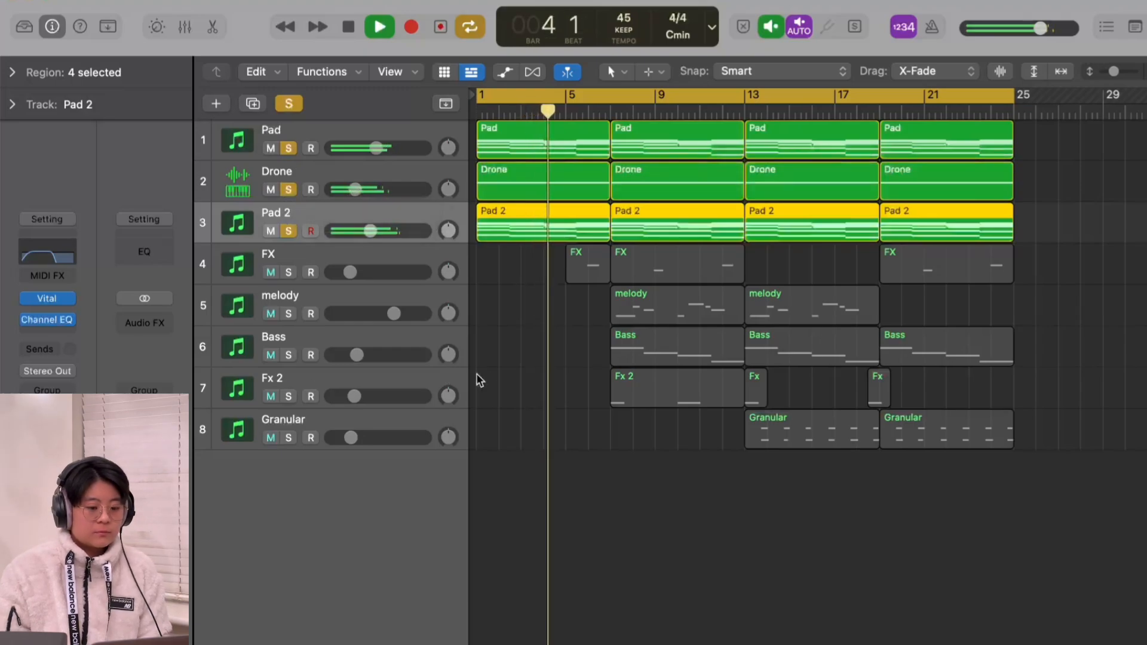
click(500, 380)
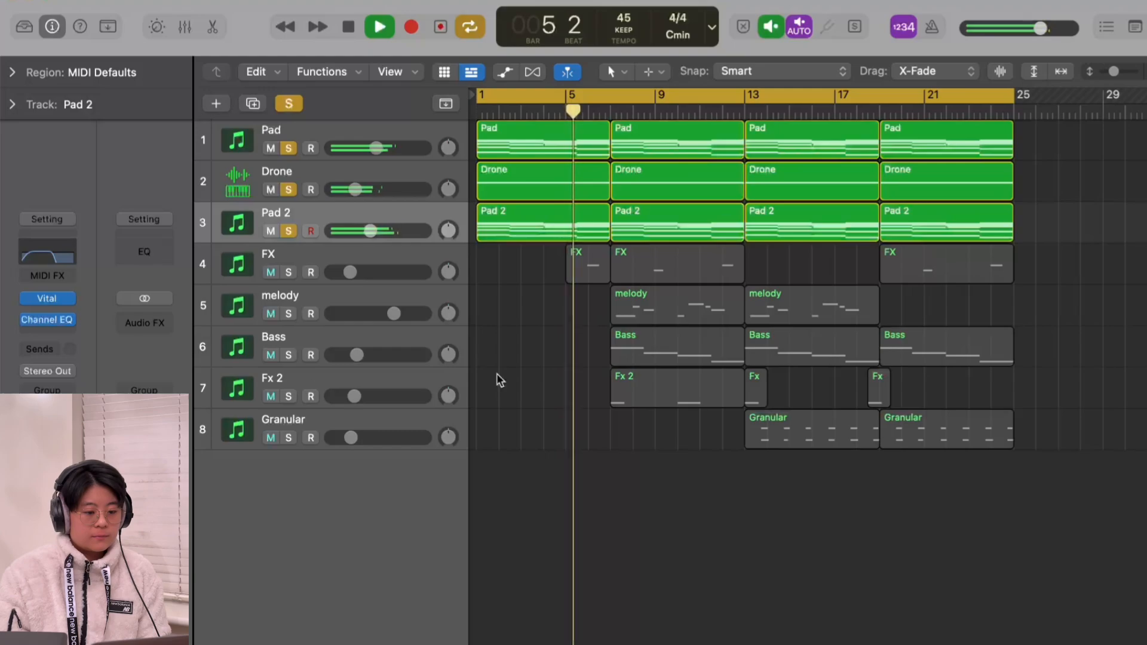
mouse_move(355, 196)
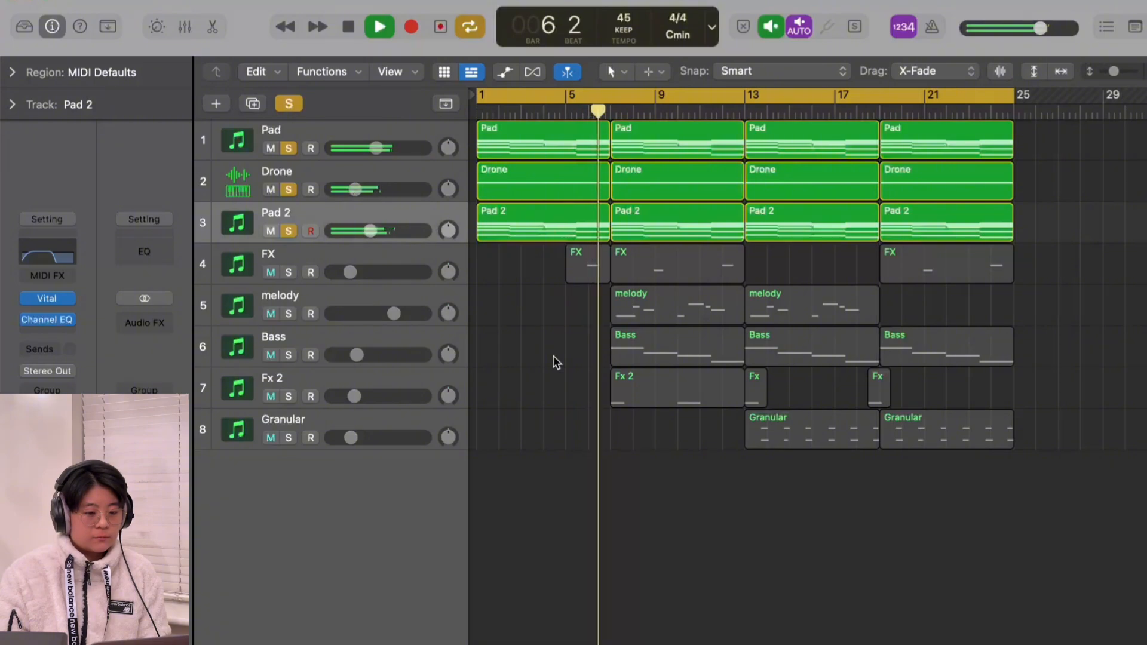
key(space)
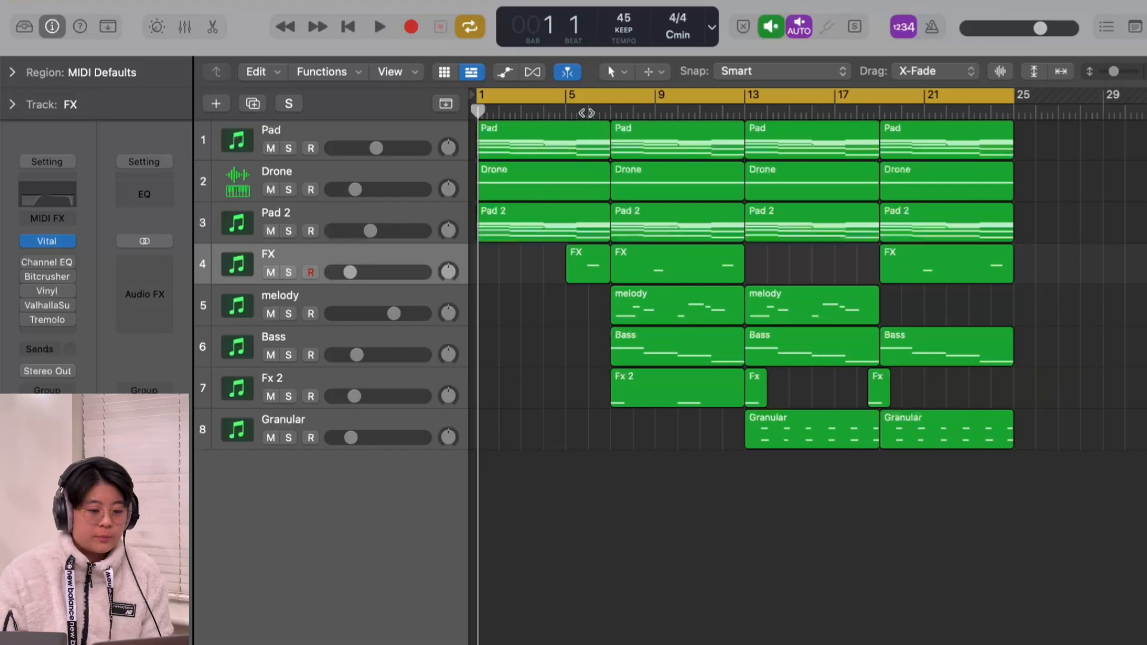
Step: Solo the FX track and play it from bar 6 with its effects bypassed
click(586, 113)
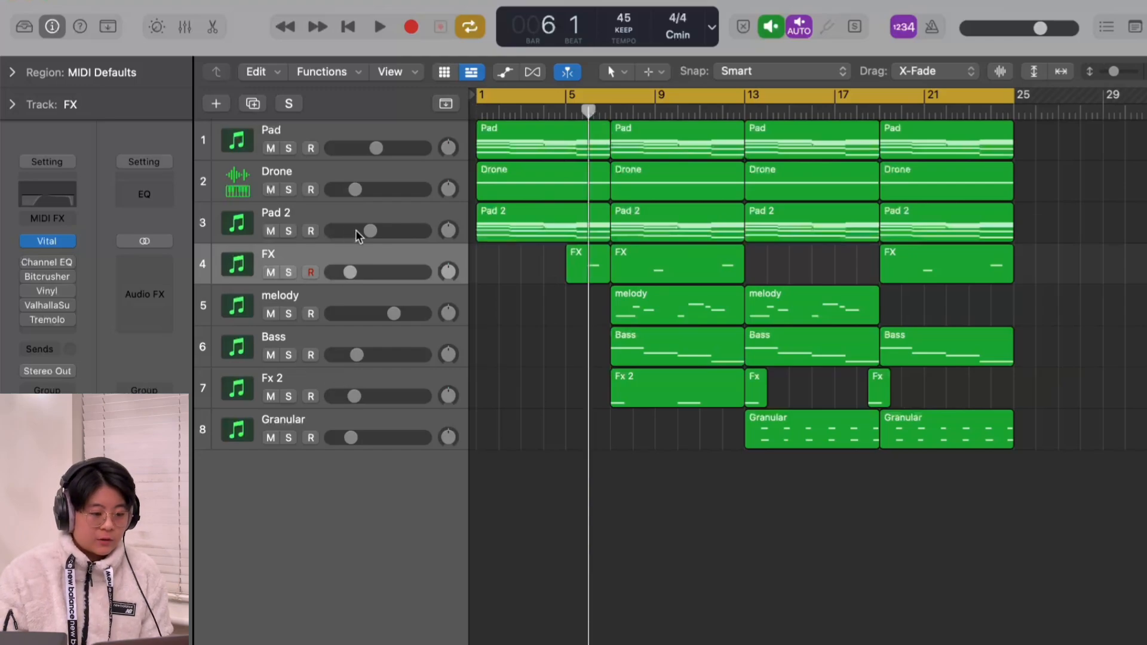
key(s)
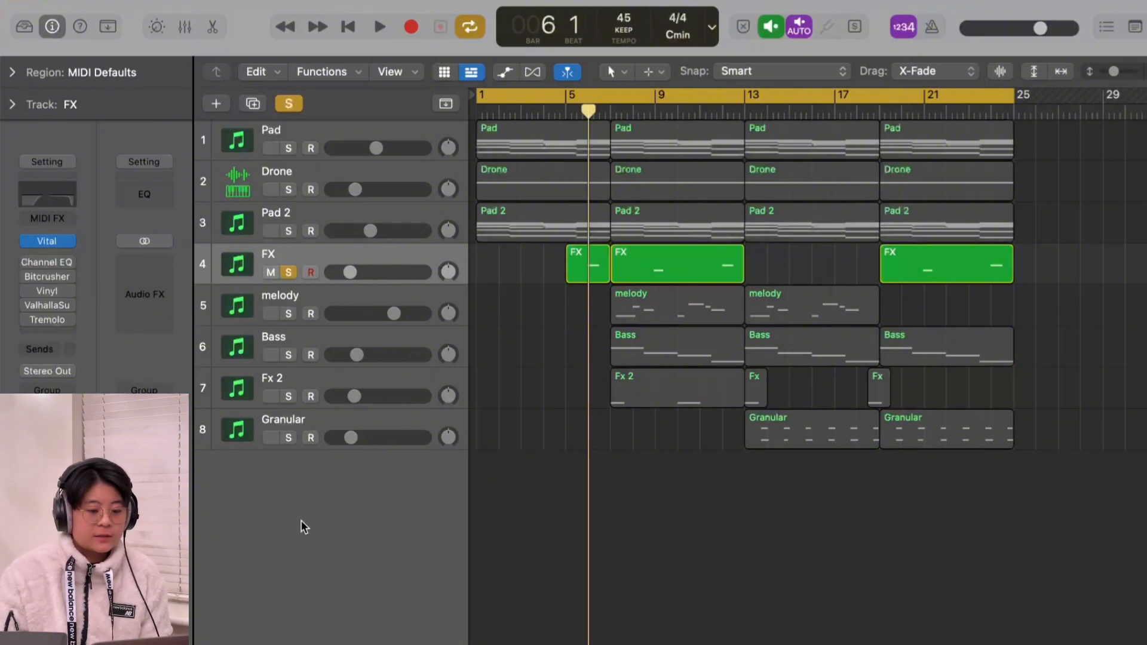
key(space)
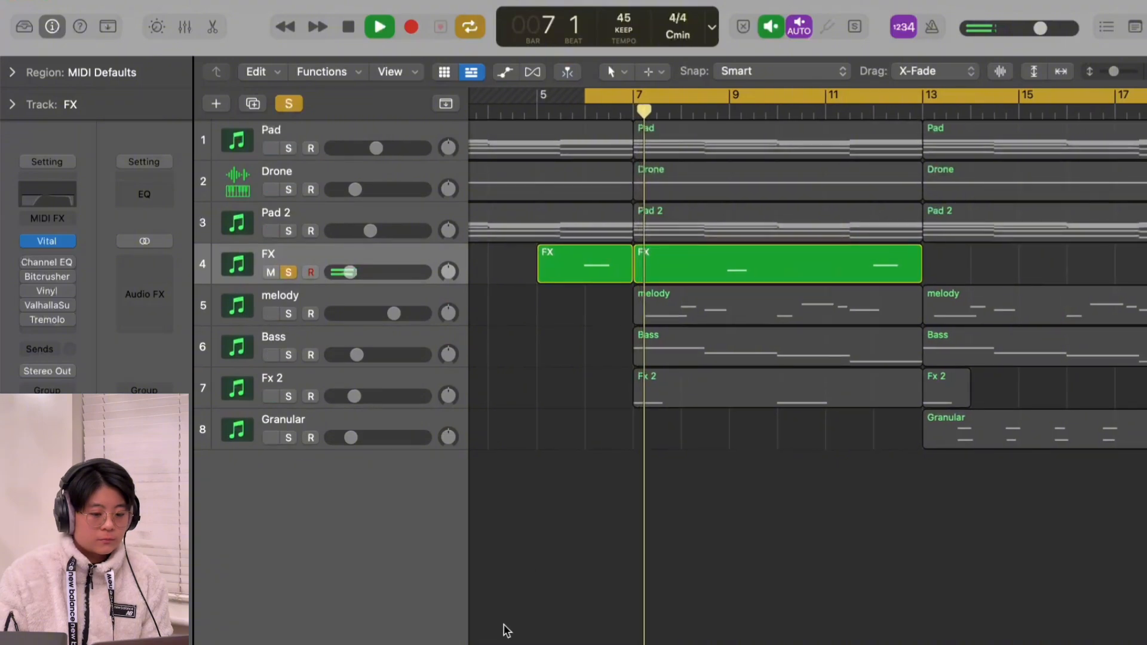
key(space)
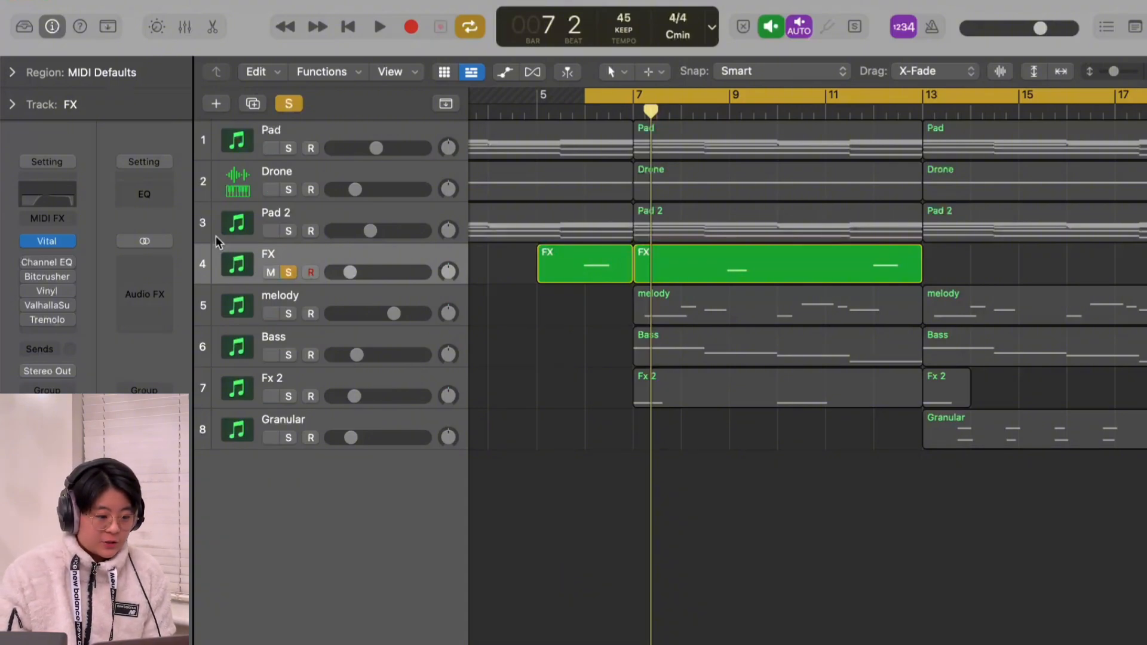
Step: Enable the FX track's Channel EQ, Bitcrusher and Vinyl, checking the EQ curve and the Vinyl settings
click(30, 263)
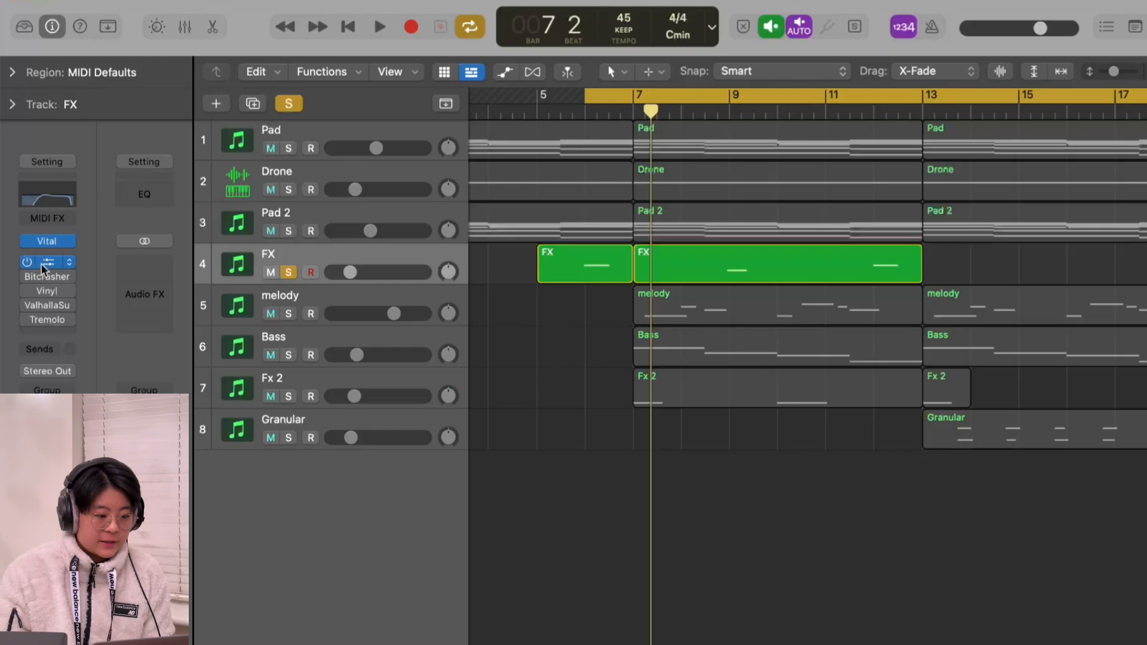
click(41, 263)
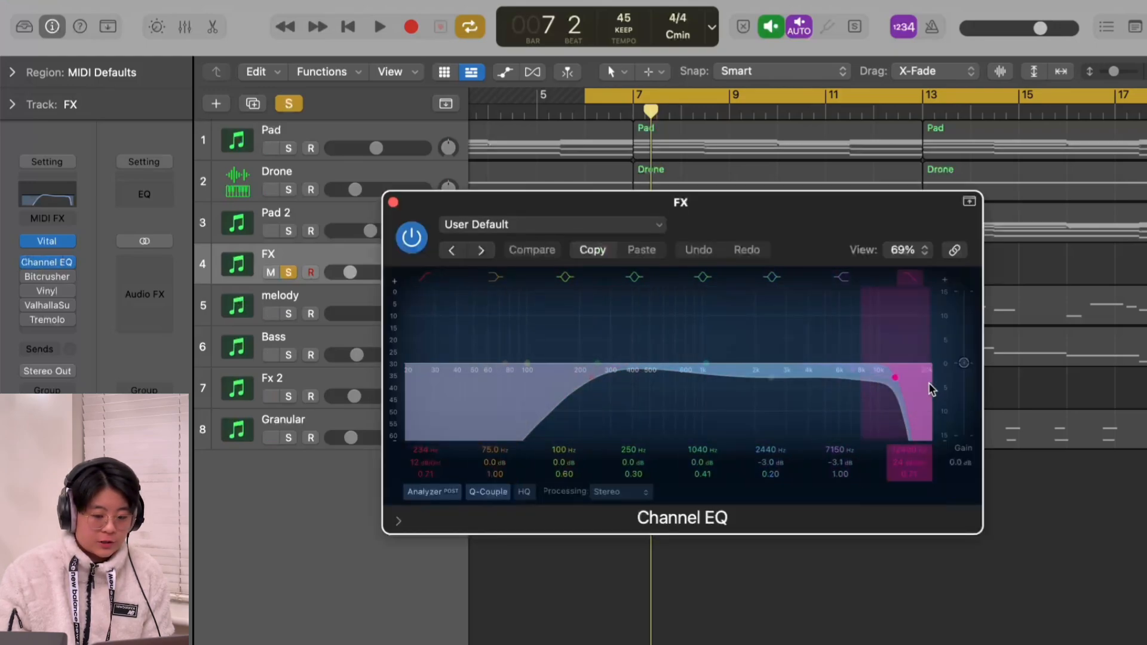
click(394, 203)
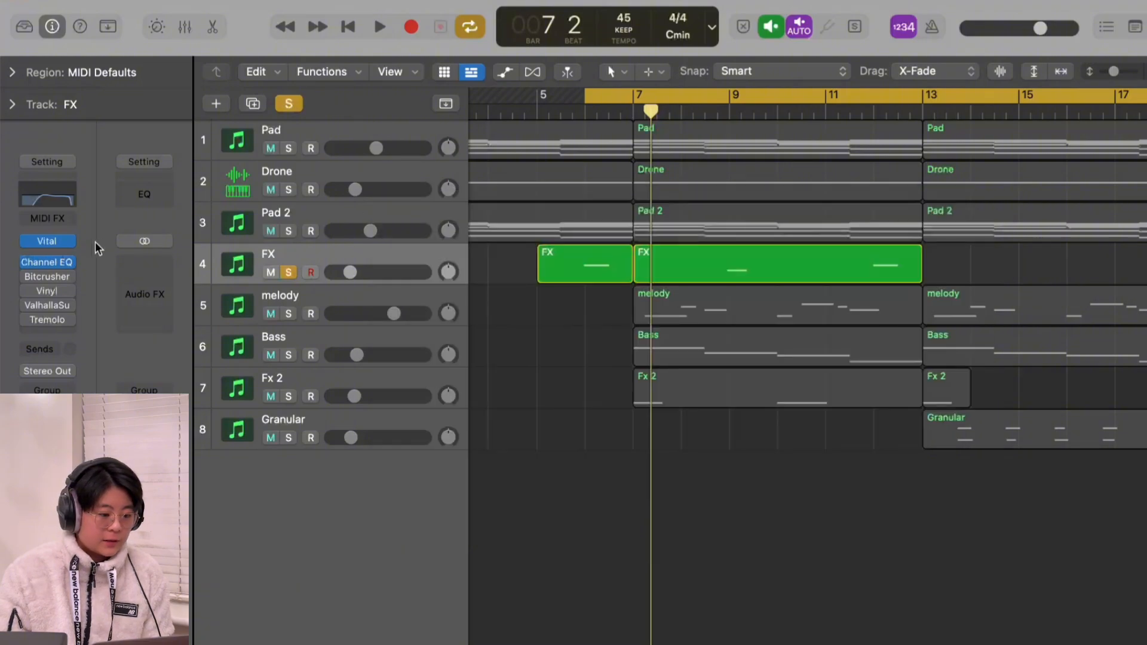
click(28, 277)
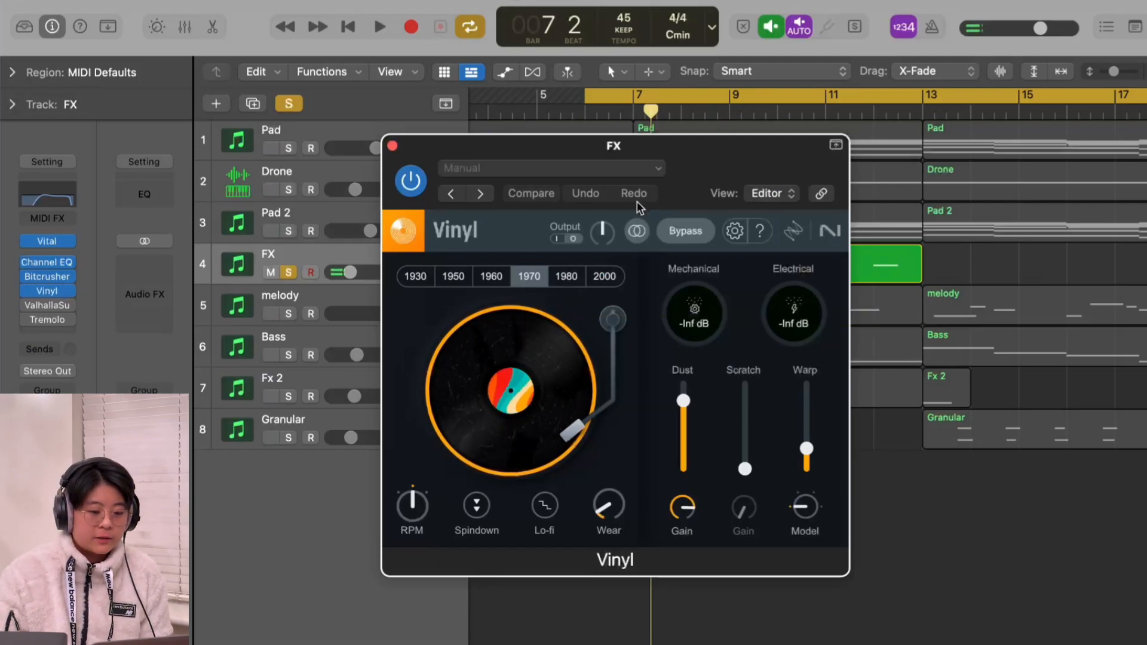
click(392, 145)
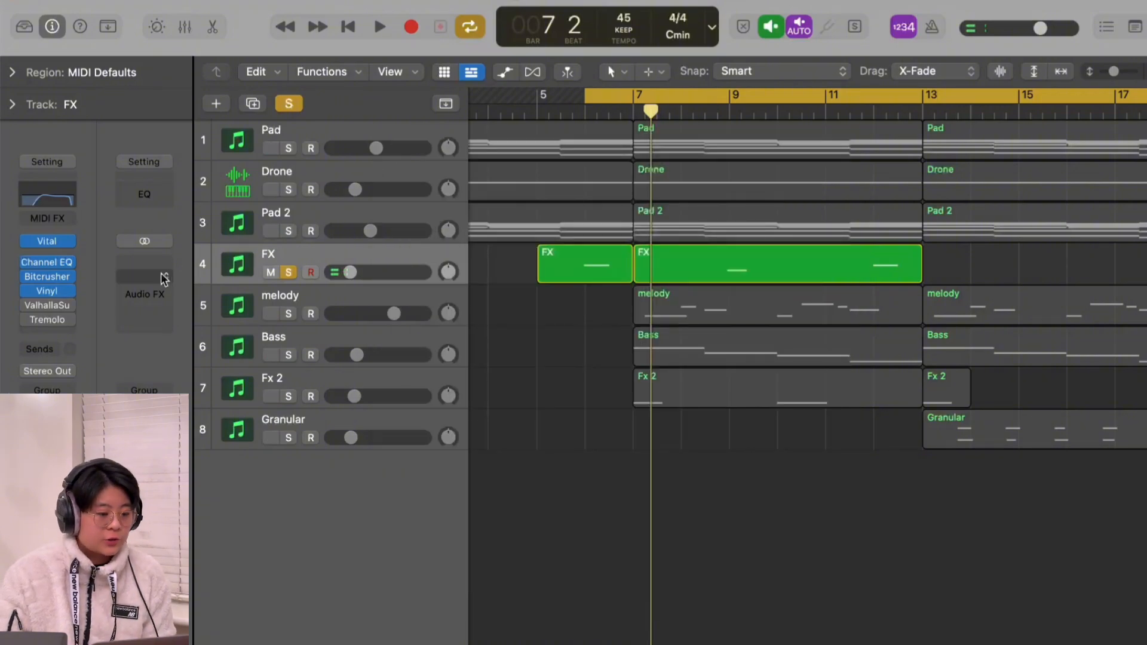
Step: Enable the FX track's Valhalla Supermassive and Tremolo, check their settings, and play the track with the full effects chain
click(45, 306)
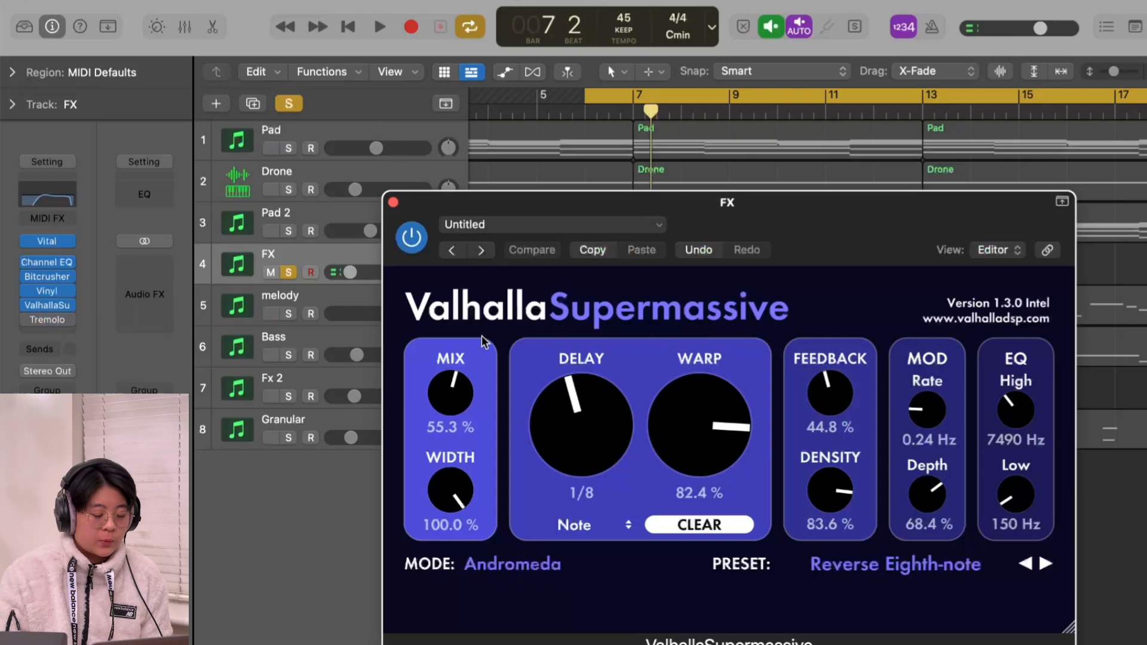
click(394, 202)
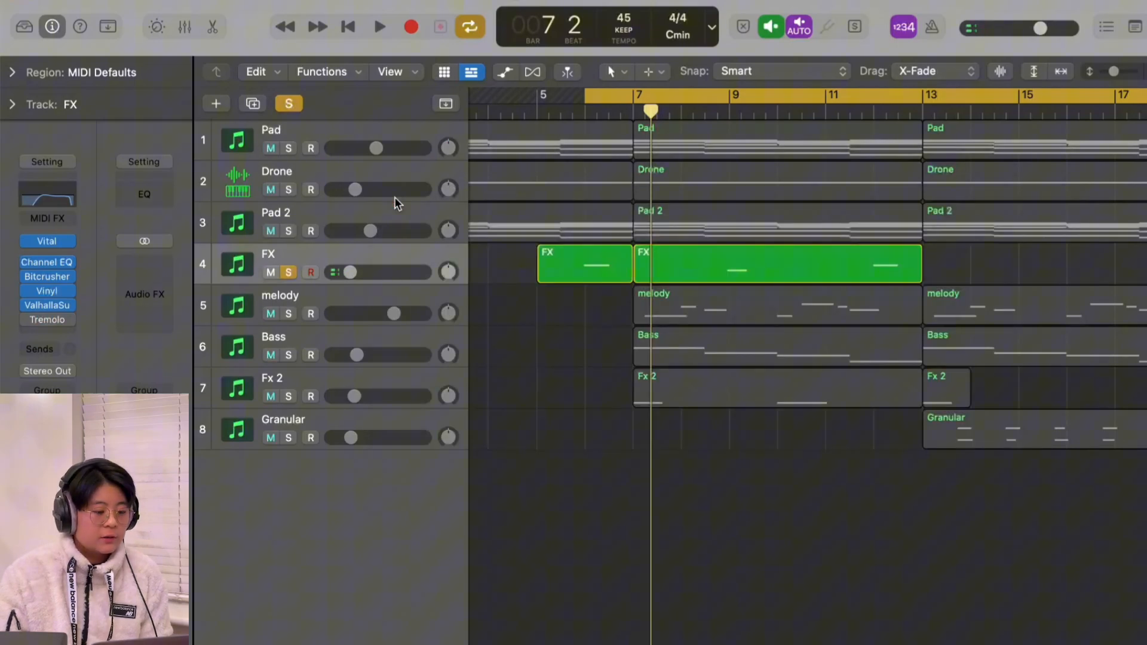
click(47, 321)
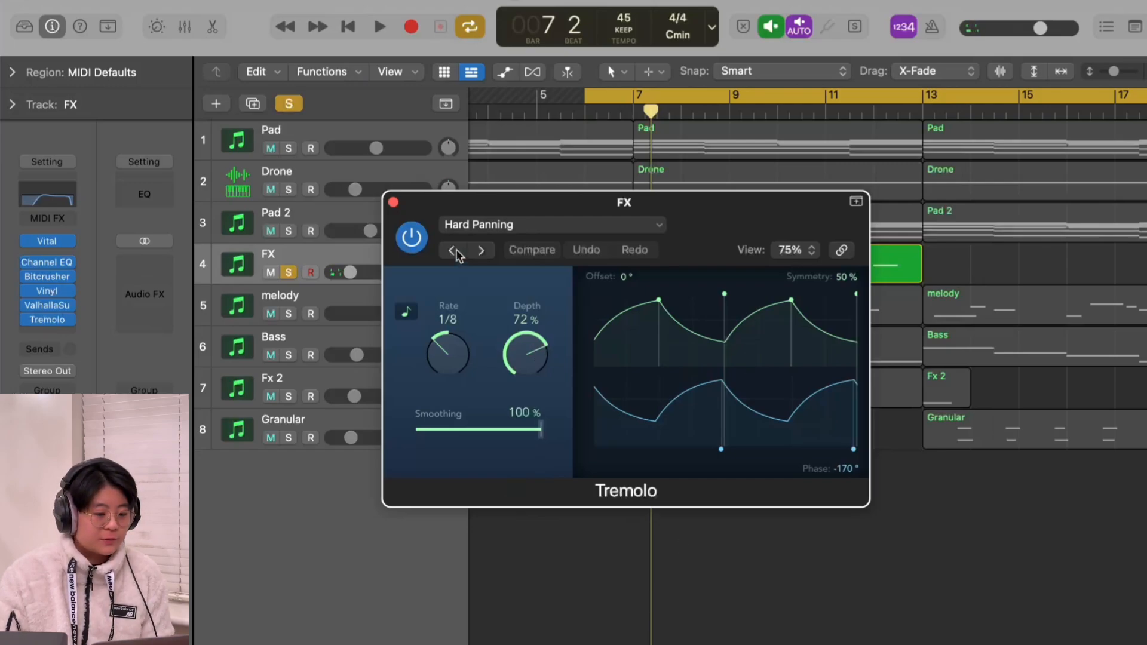
click(393, 203)
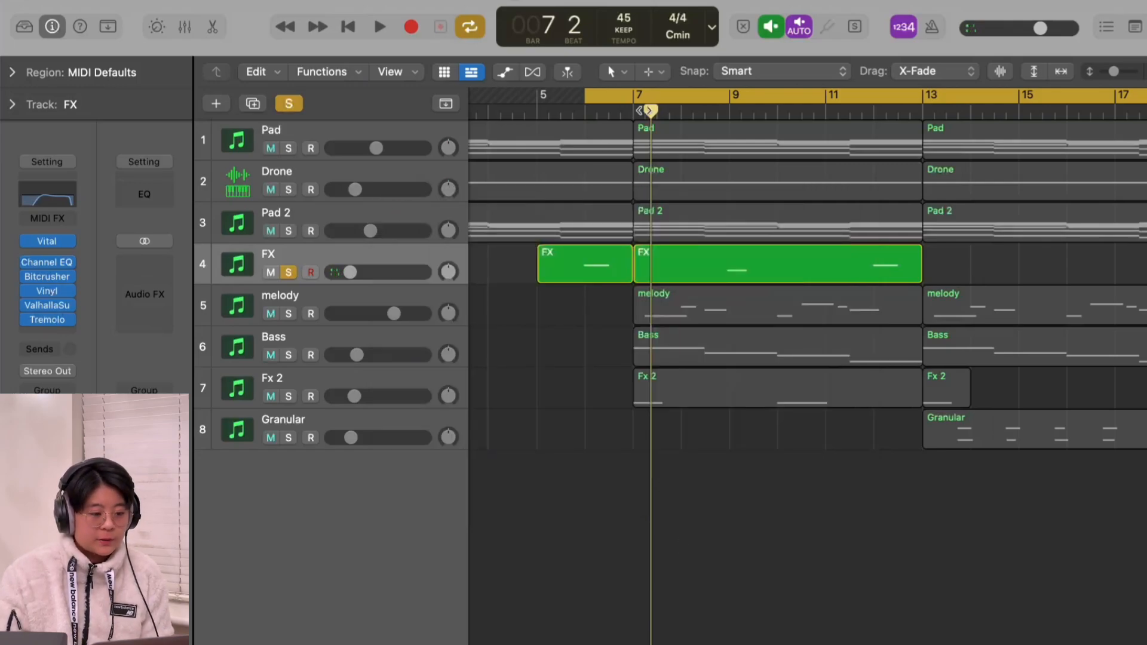
key(space)
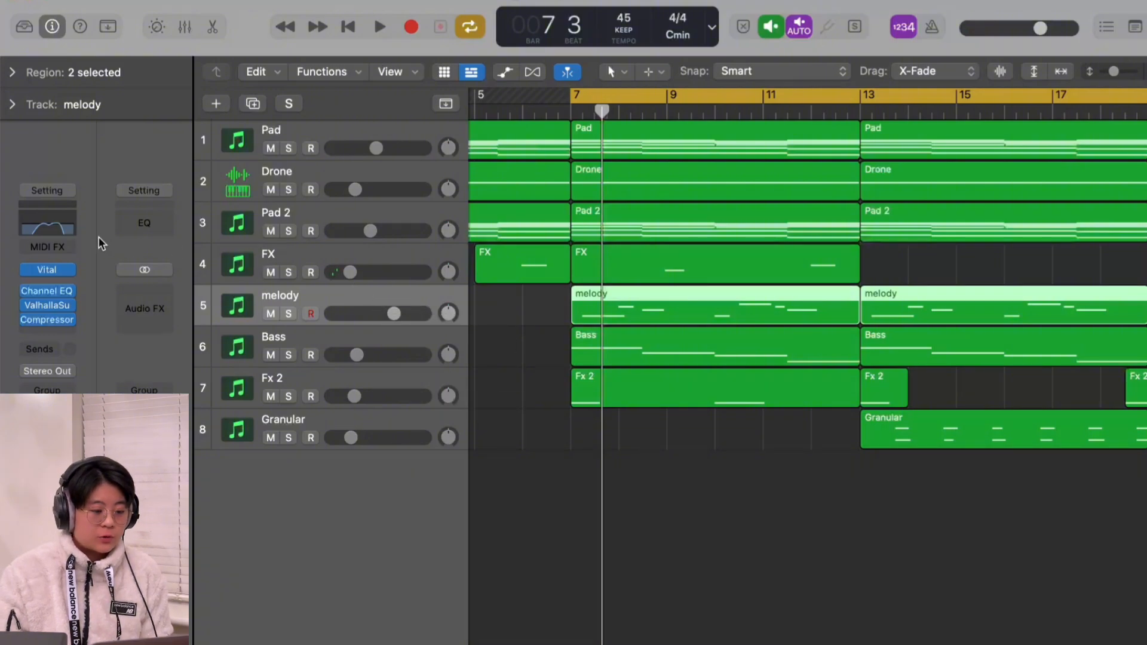
Step: Review the melody track's Vital patch, Channel EQ curve, Valhalla Supermassive settings and Compressor settings
click(52, 270)
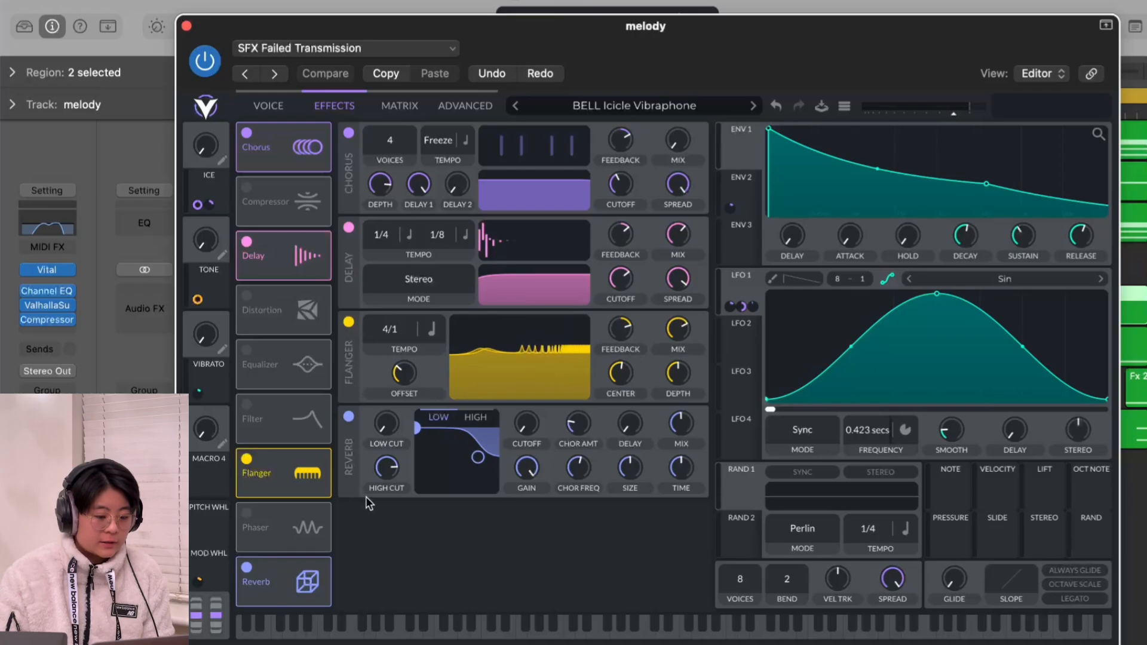
click(186, 26)
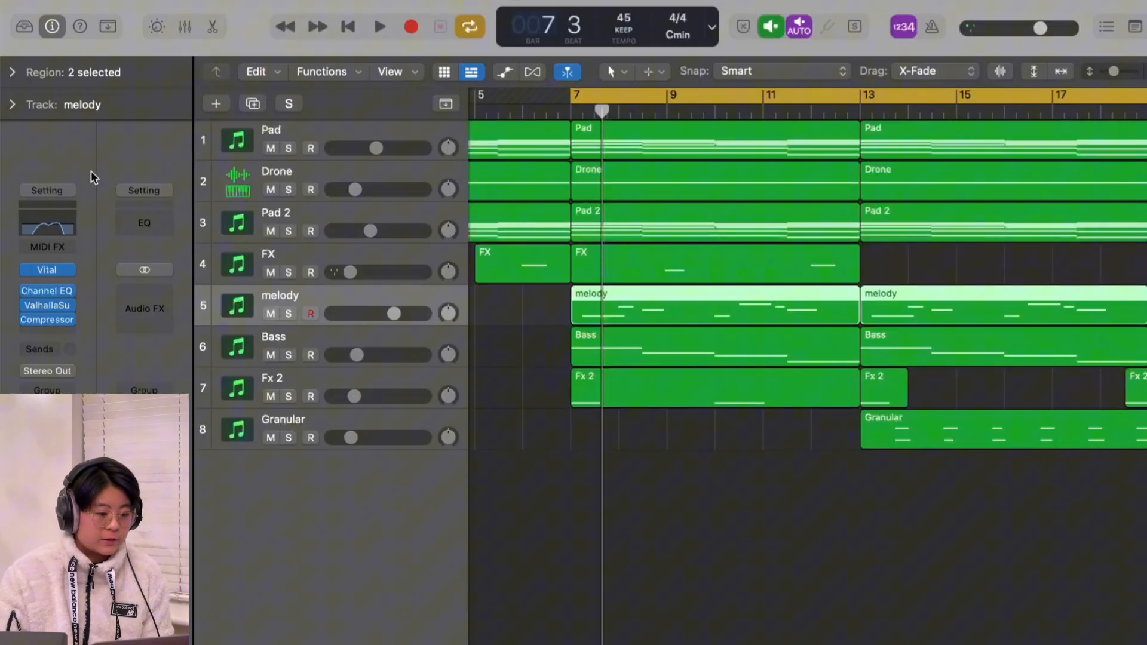
click(50, 291)
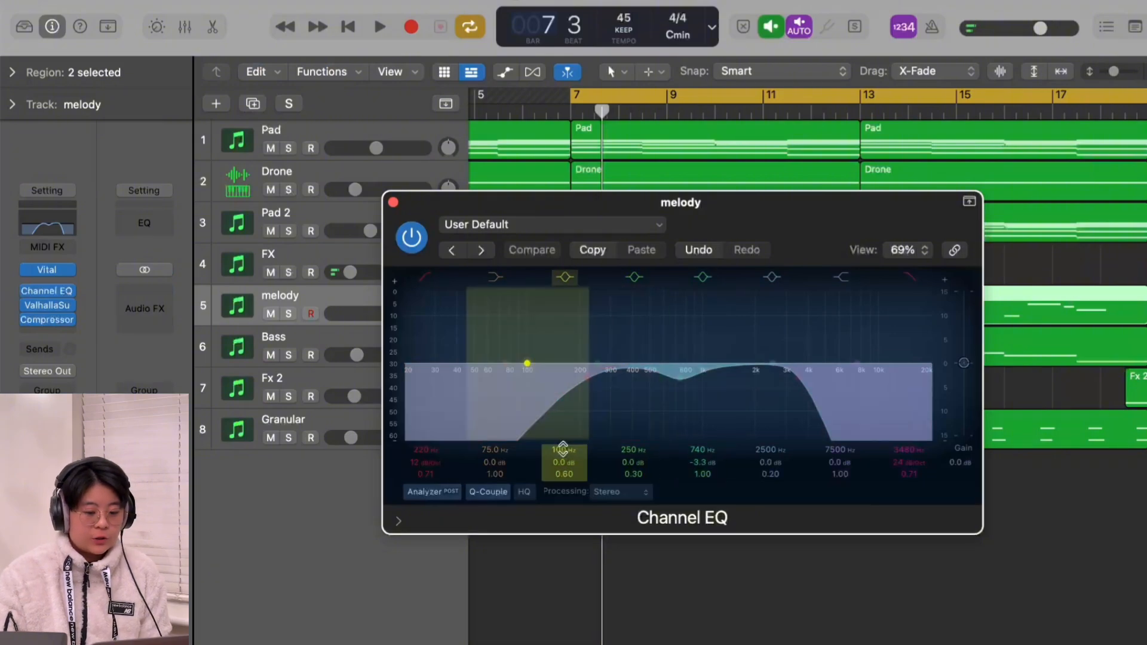
click(393, 203)
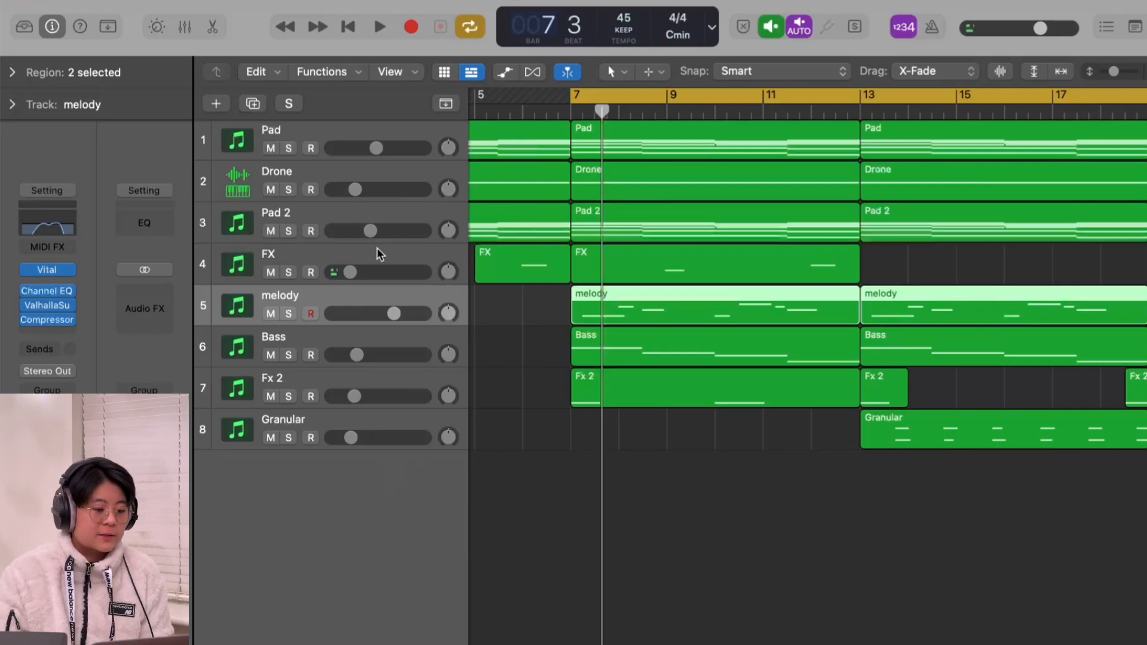
click(43, 307)
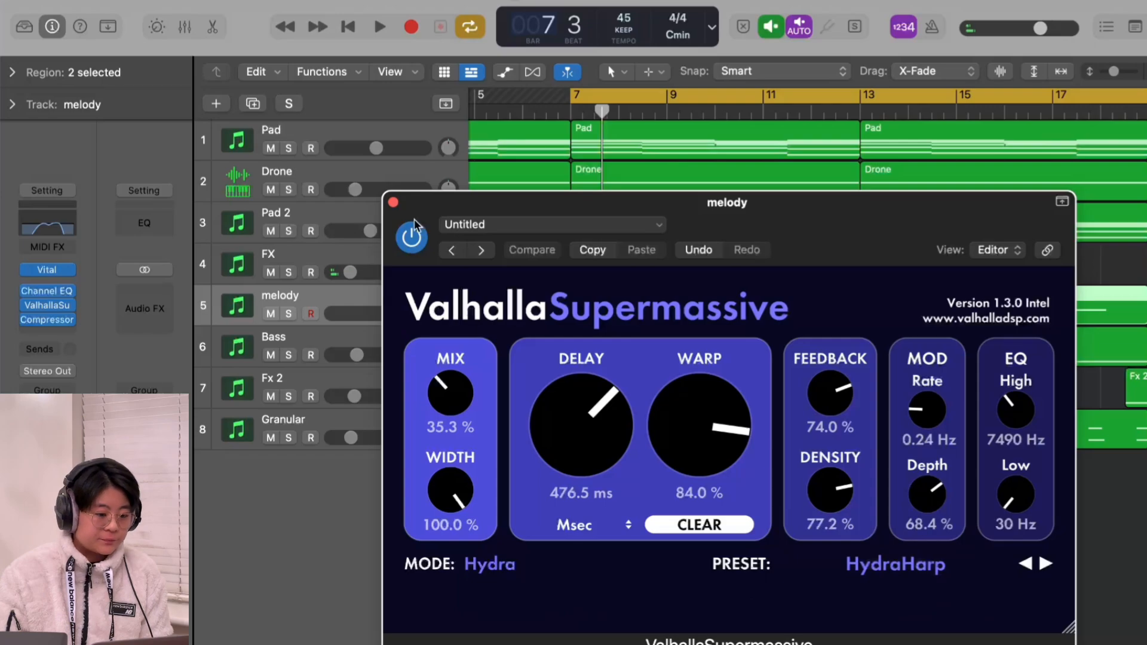
click(393, 202)
click(47, 320)
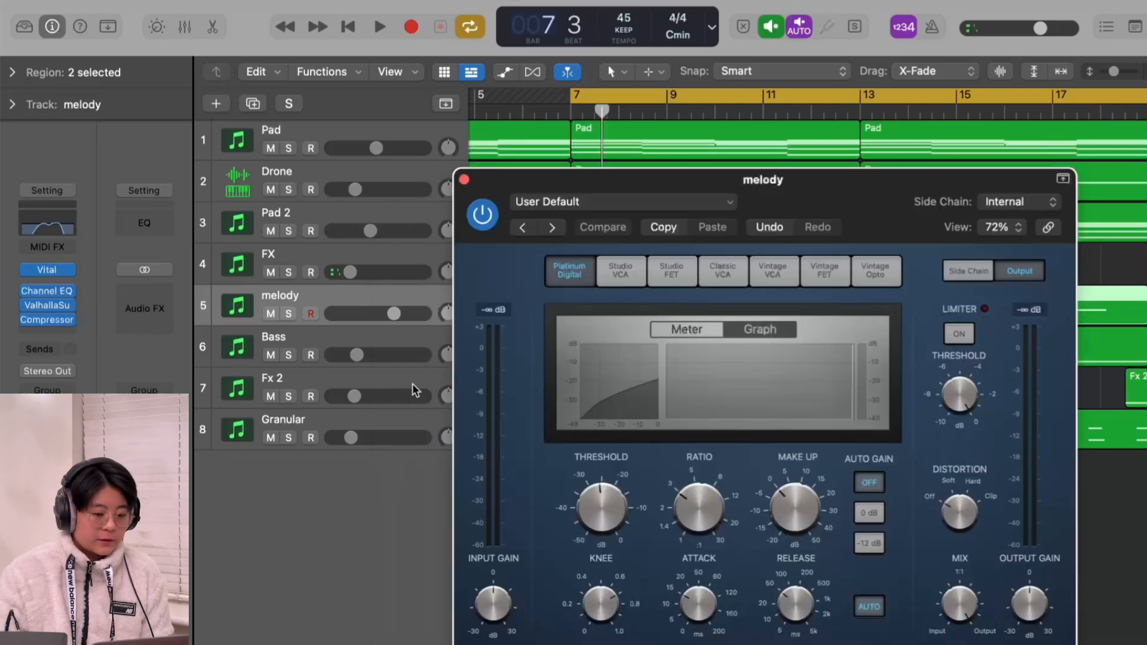
drag(781, 189, 758, 62)
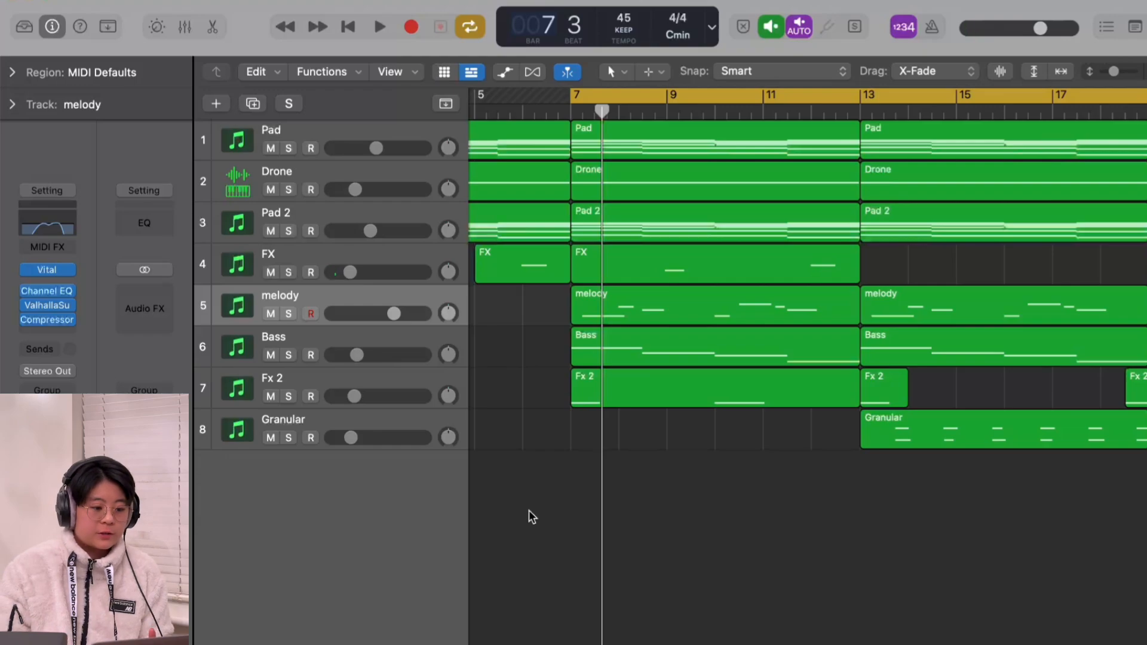
Step: Solo the melody track and compare its playback from bar 7 with its effects bypassed and enabled
click(318, 313)
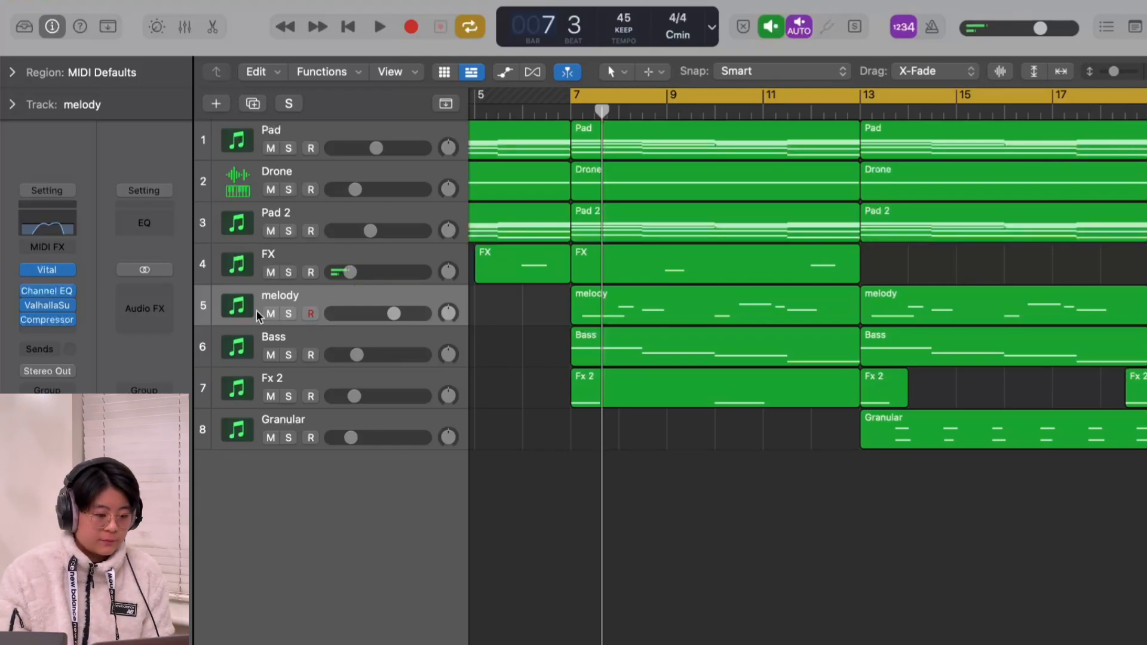
click(288, 314)
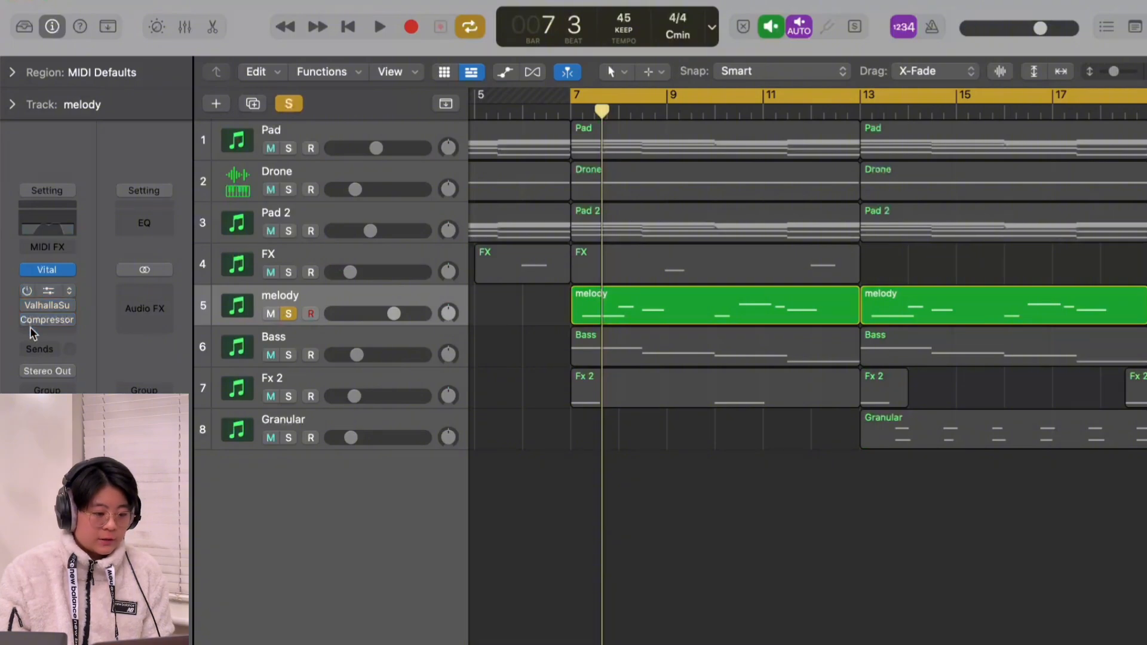
click(484, 260)
key(space)
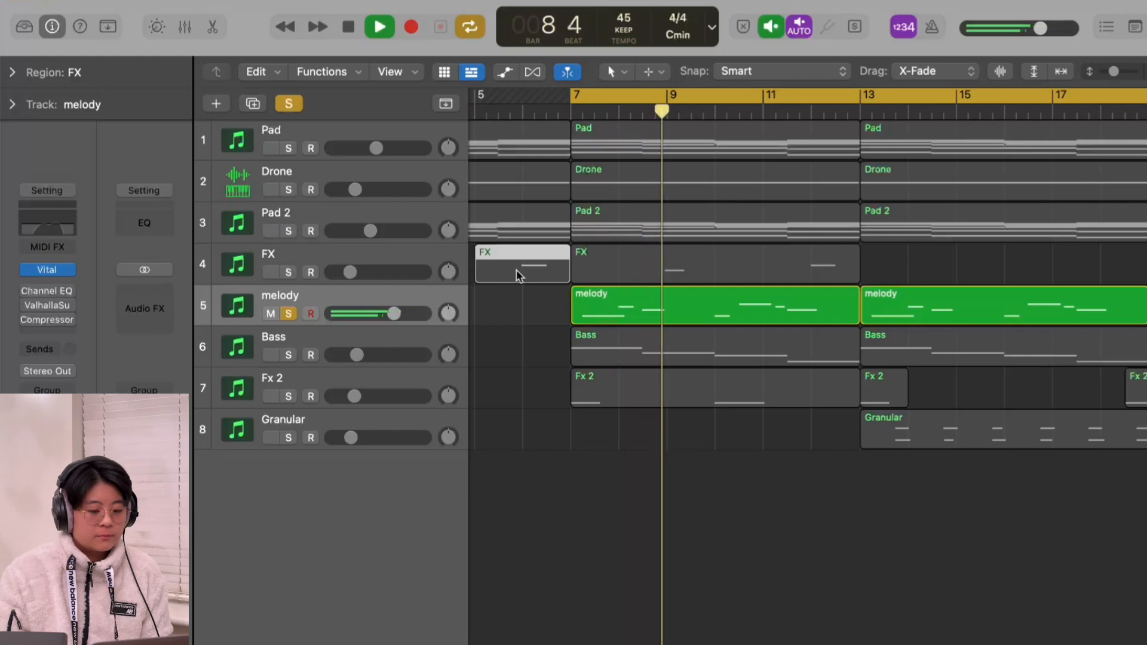
key(space)
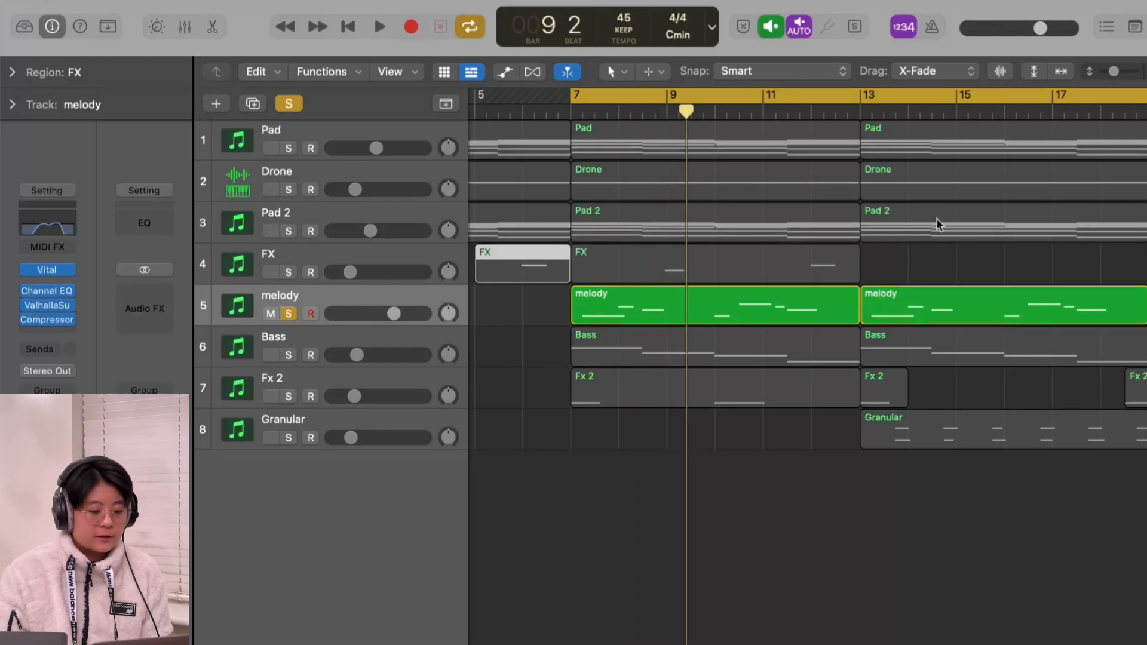
key(space)
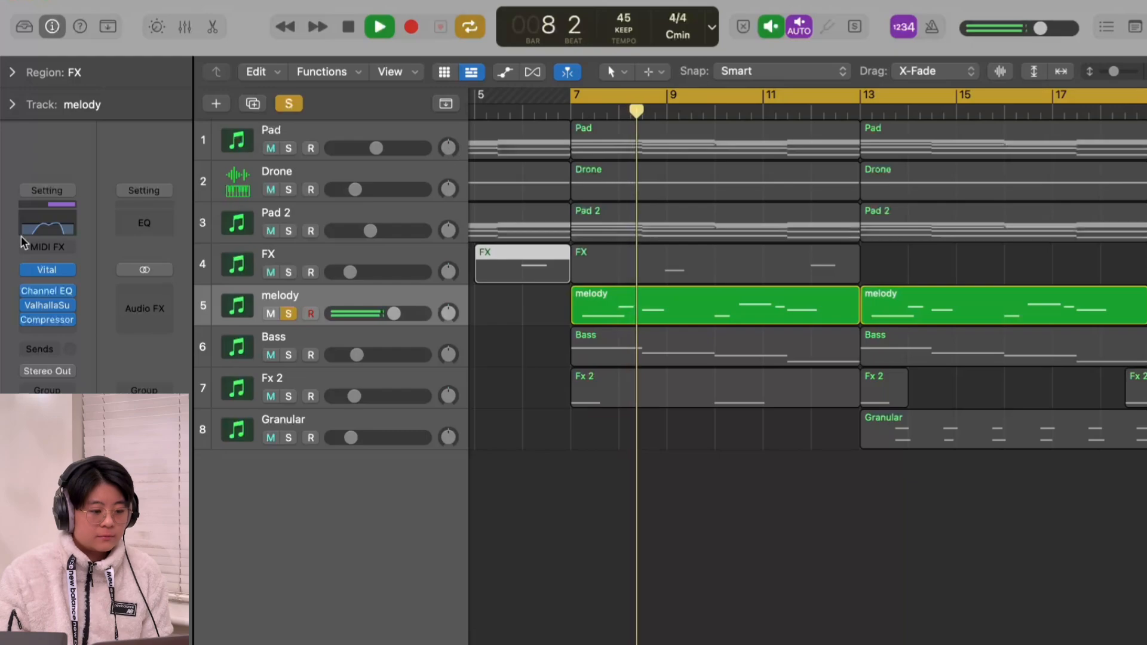
Step: Boost the melody EQ's 740 Hz band to +11.7 dB at 800 Hz during playback, and cut it to -4.7 dB at 810 Hz with Q 0.75
click(42, 233)
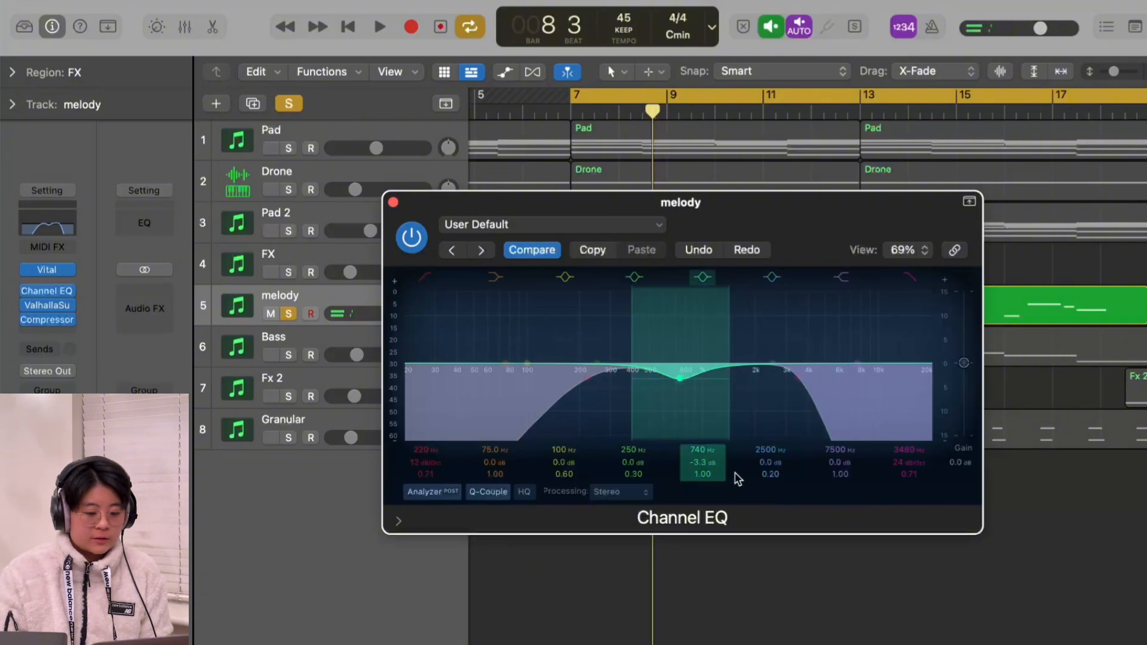
key(space)
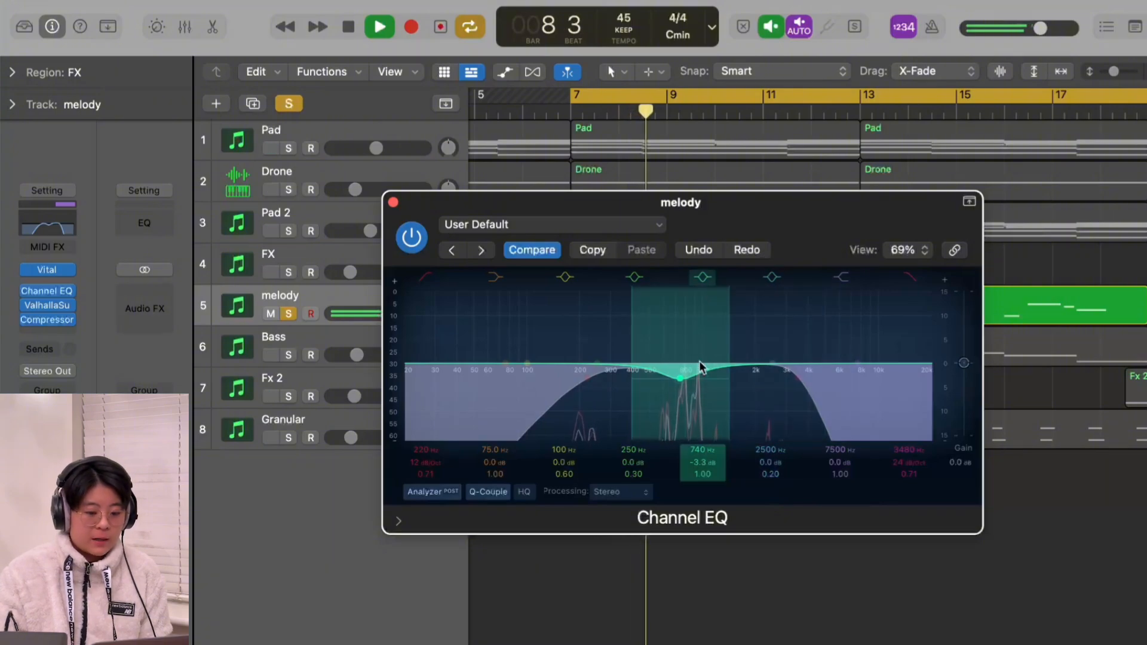
drag(682, 387, 686, 306)
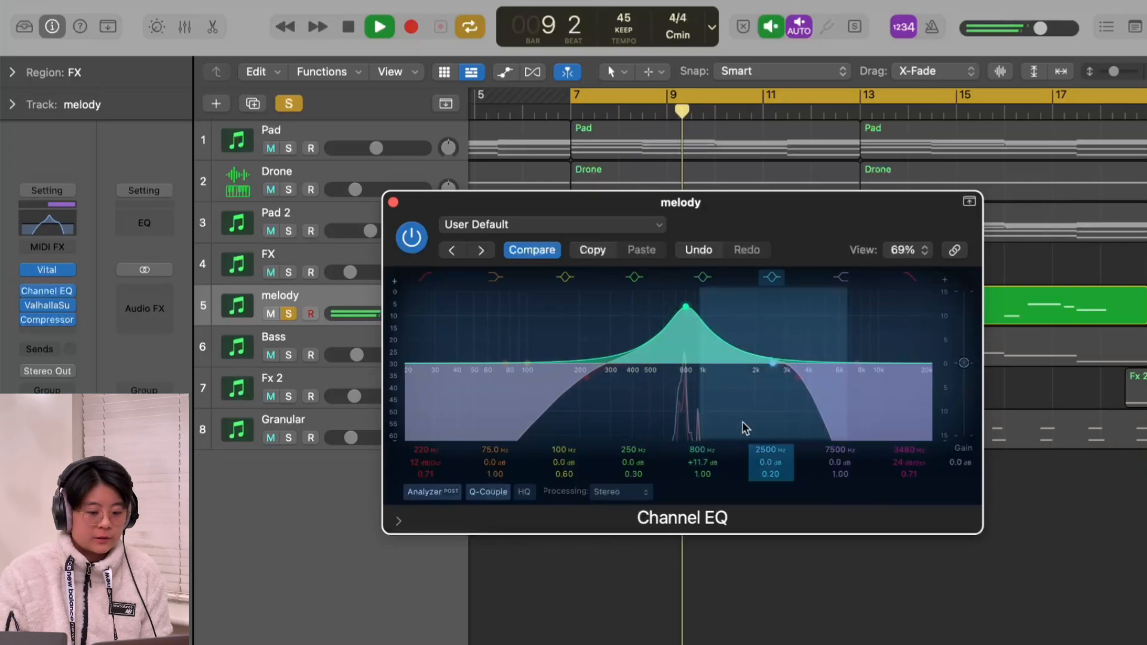
key(space)
key(space)
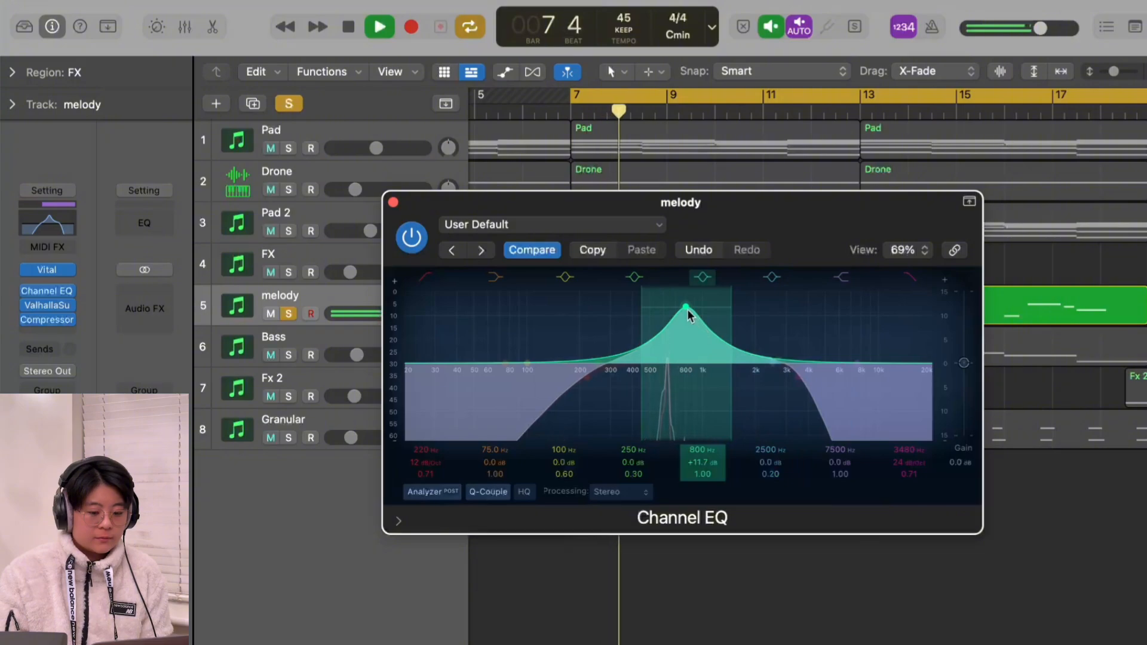
drag(688, 310, 686, 386)
scroll(686, 407, down, 3)
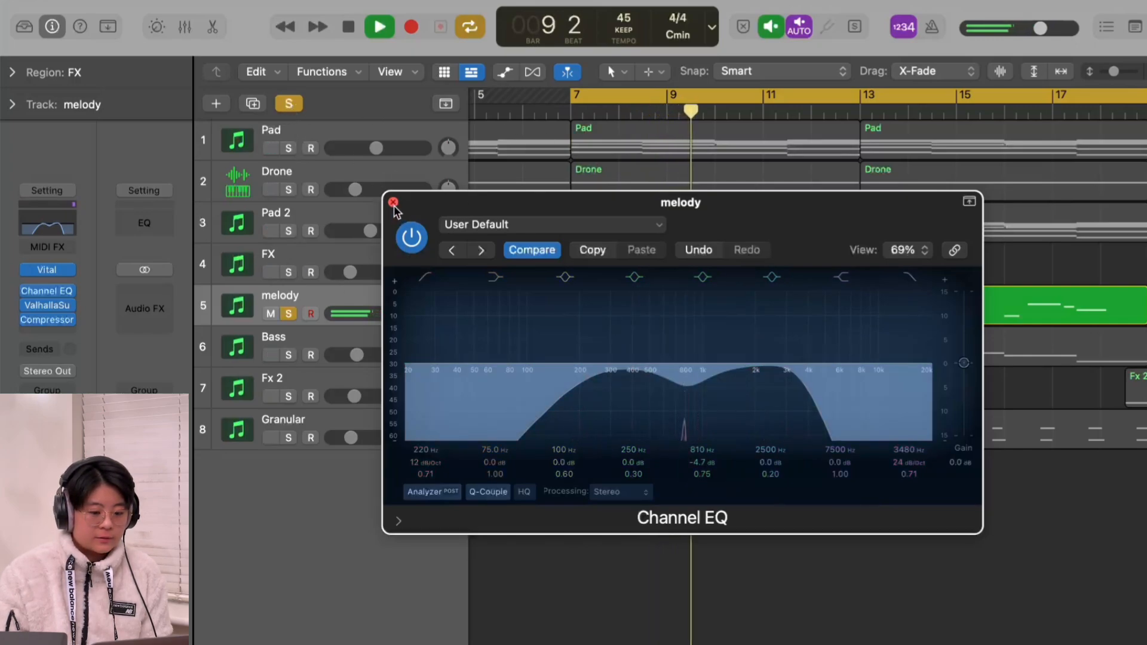
key(space)
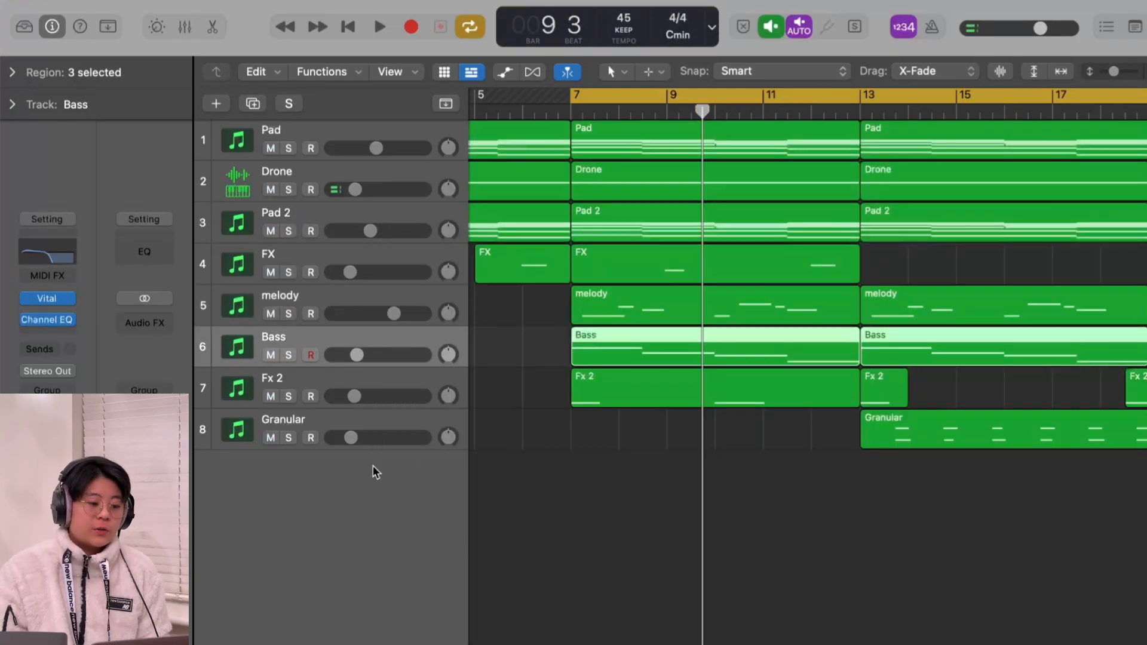
Step: Solo the Bass track and check its Vital patch and Channel EQ curve
click(47, 299)
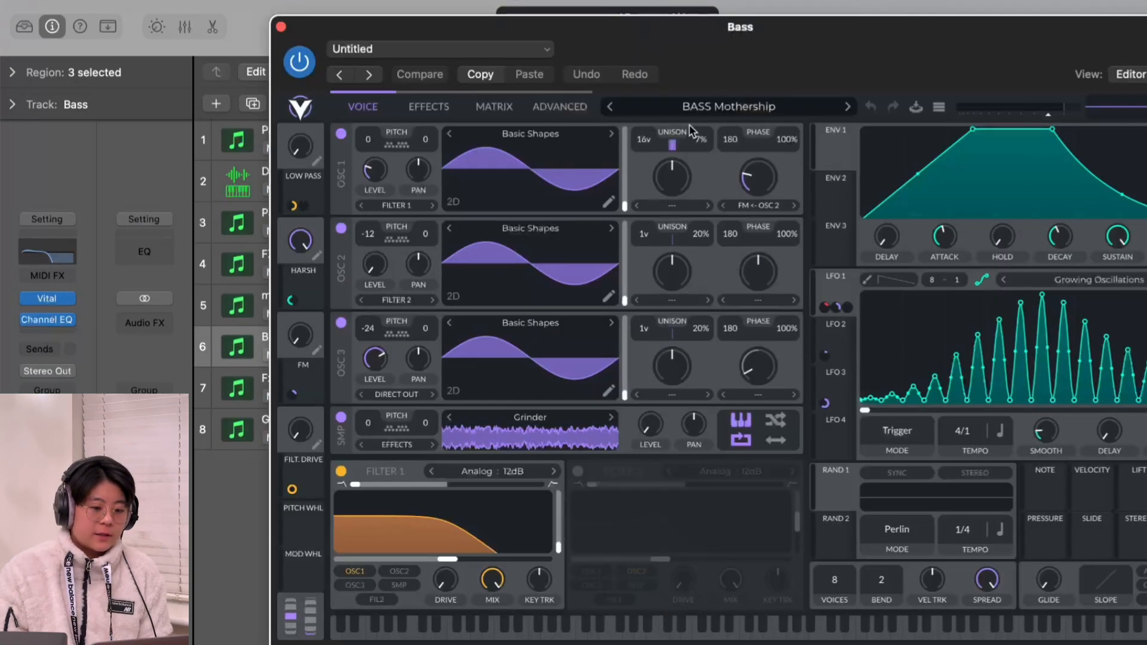
click(280, 27)
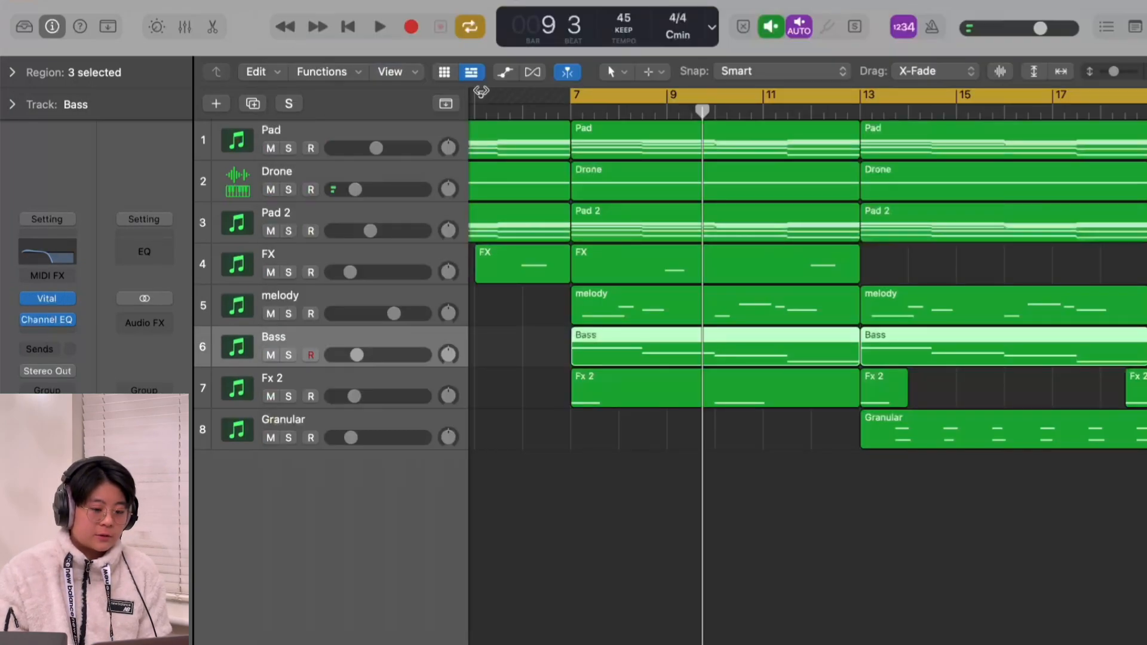
click(289, 355)
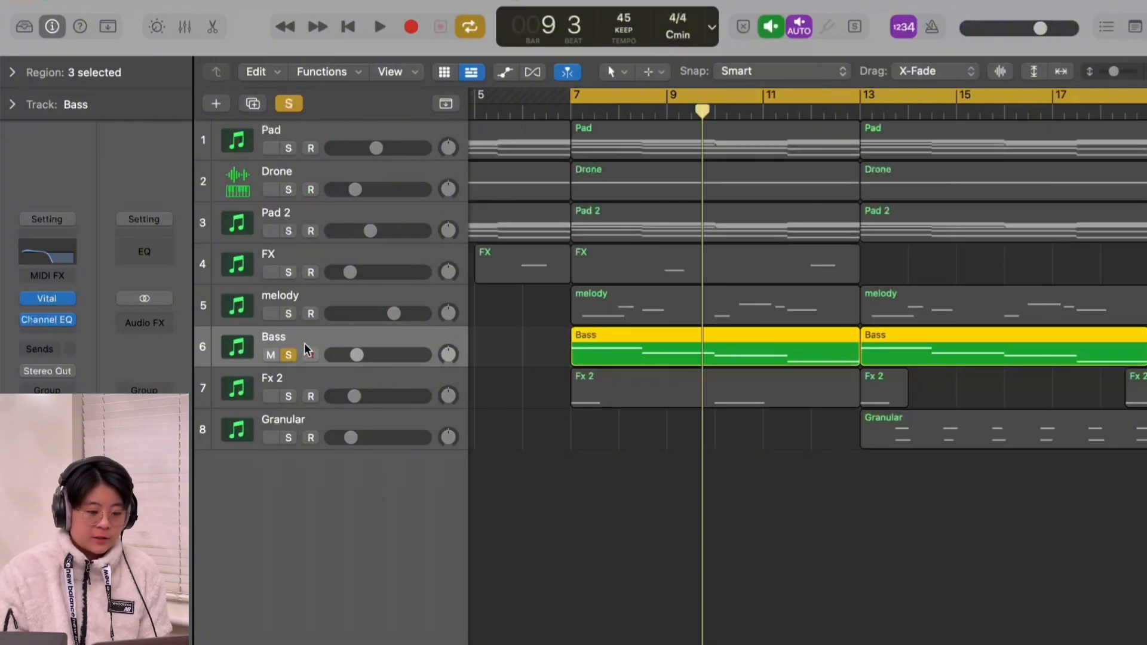
click(69, 256)
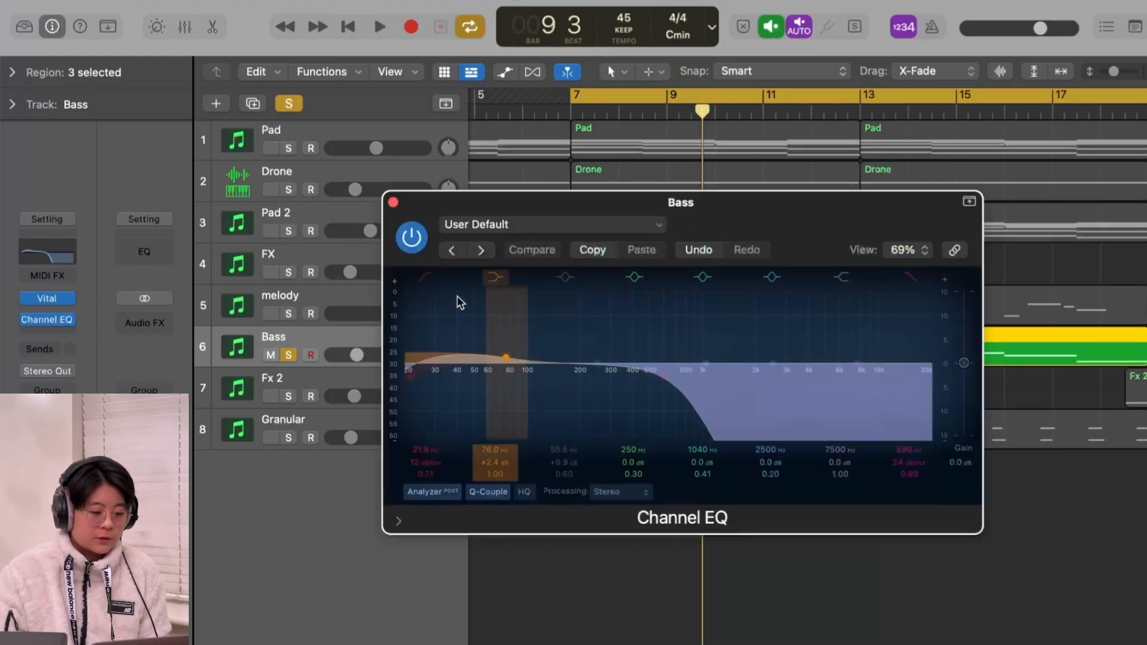
click(393, 202)
Step: Play the soloed Bass track from bar 7 and lower its volume slightly
key(space)
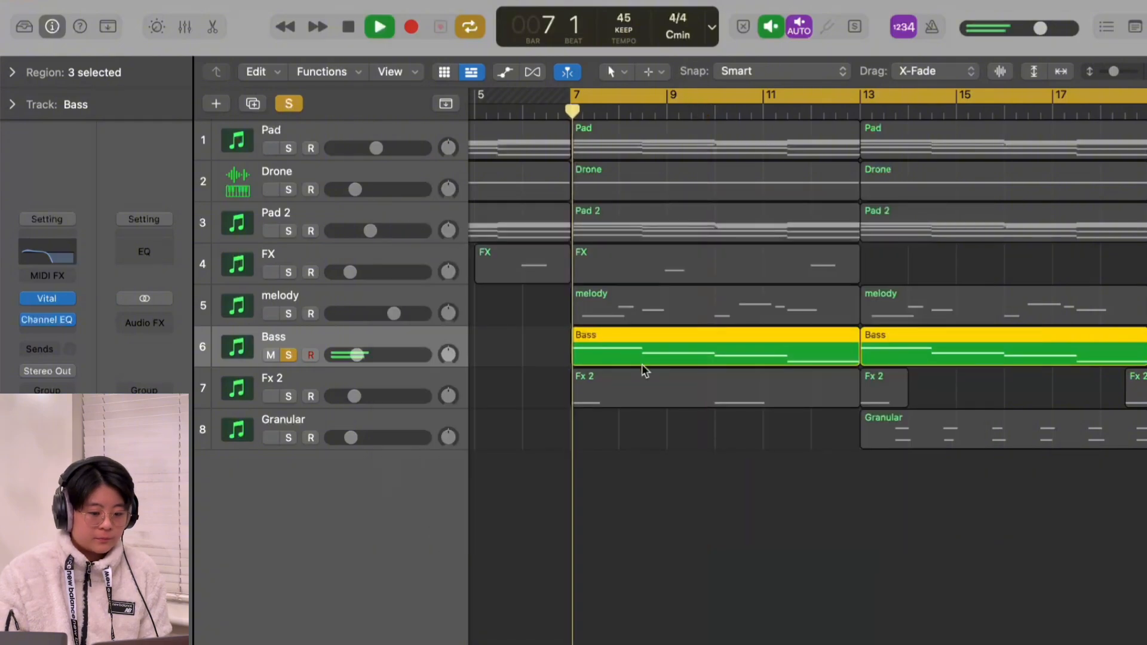
mouse_move(371, 362)
mouse_down()
mouse_move(389, 363)
mouse_move(371, 358)
mouse_up()
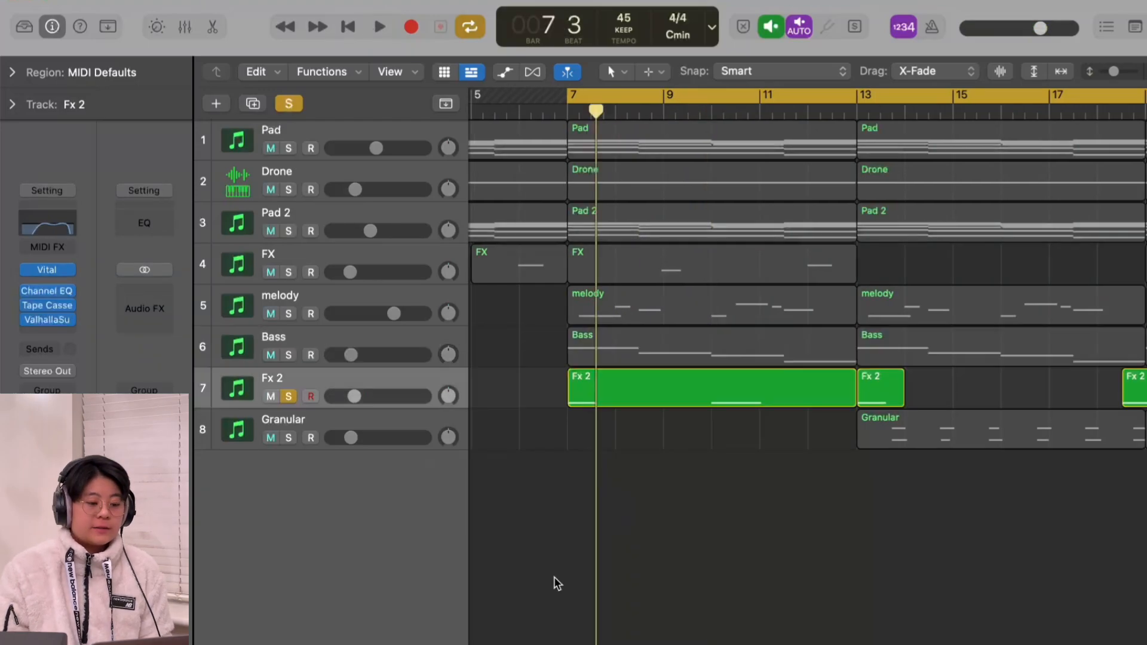
Step: Examine the Fx 2 track's Vital patch and play the soloed track from bar 7 with its effects bypassed
click(51, 272)
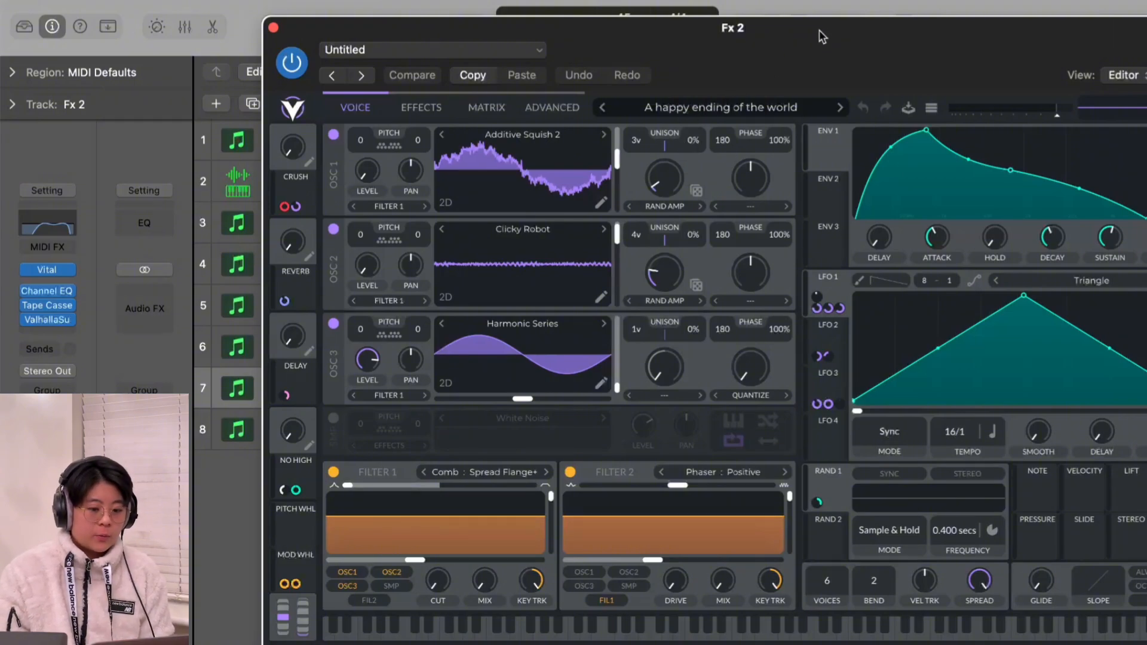
drag(826, 51, 797, 40)
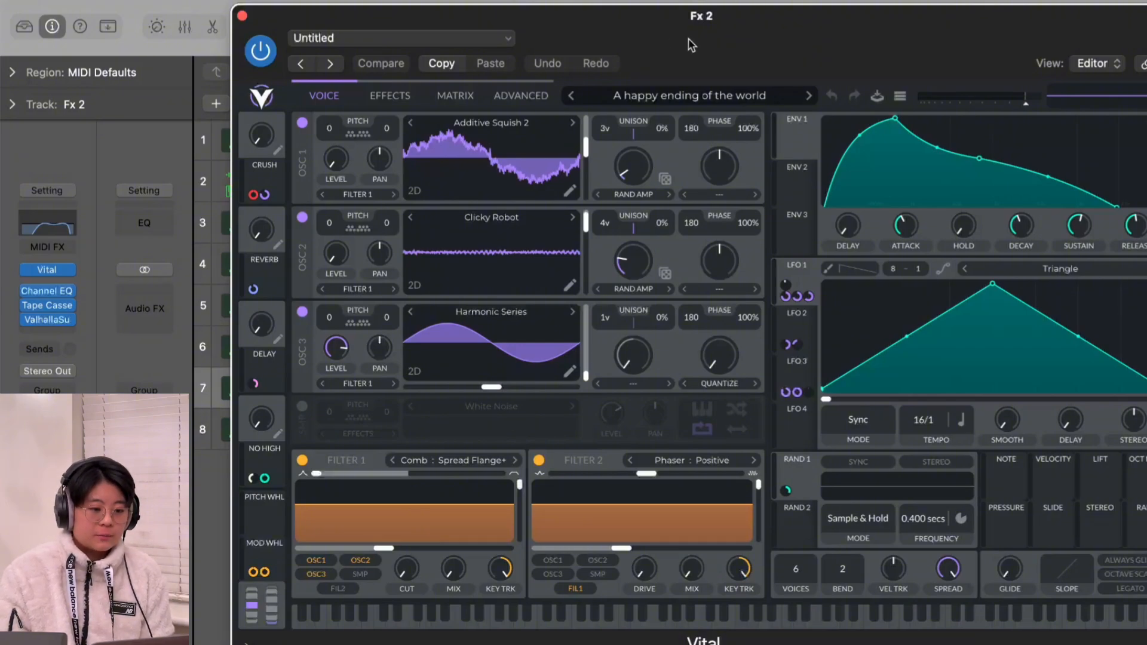
drag(688, 38, 659, 28)
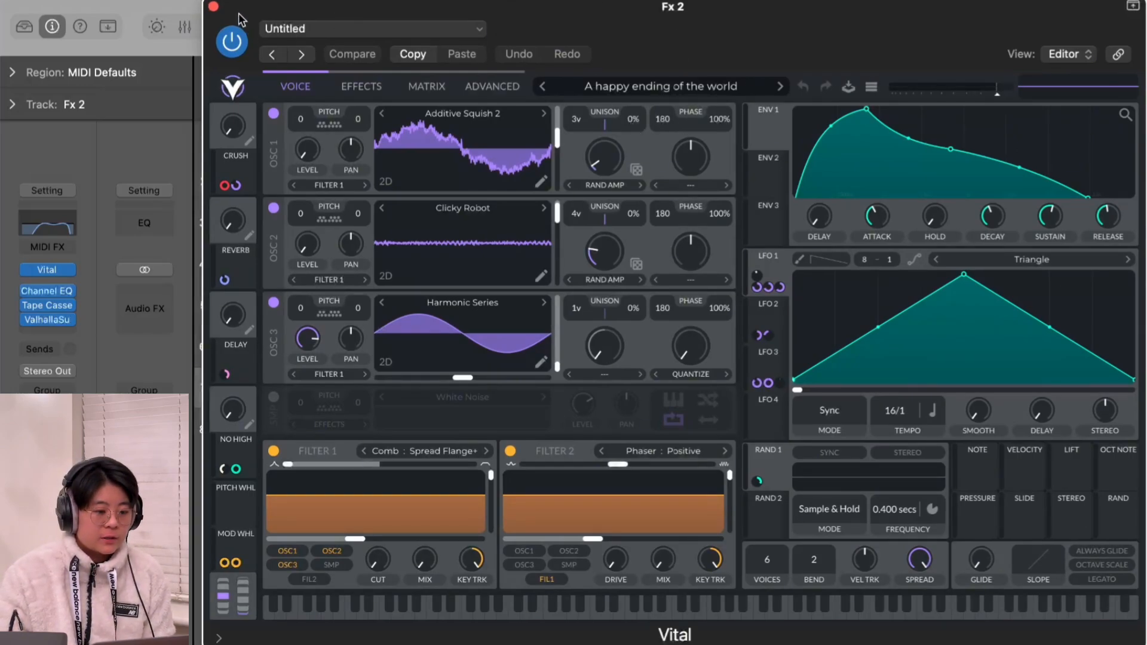
click(214, 6)
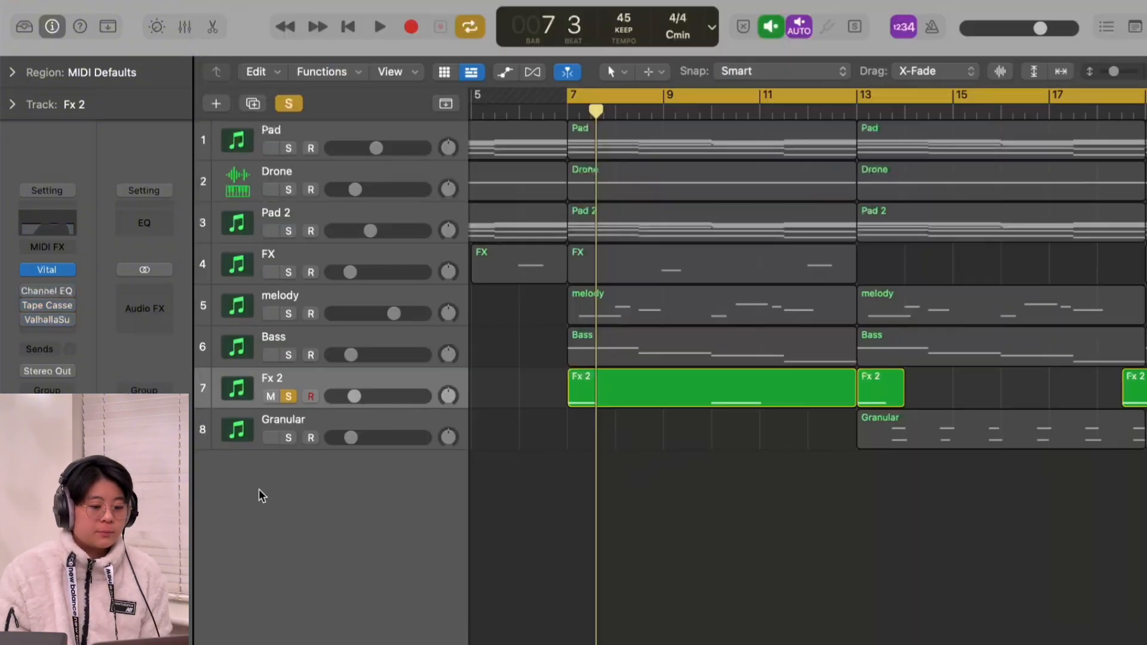
key(space)
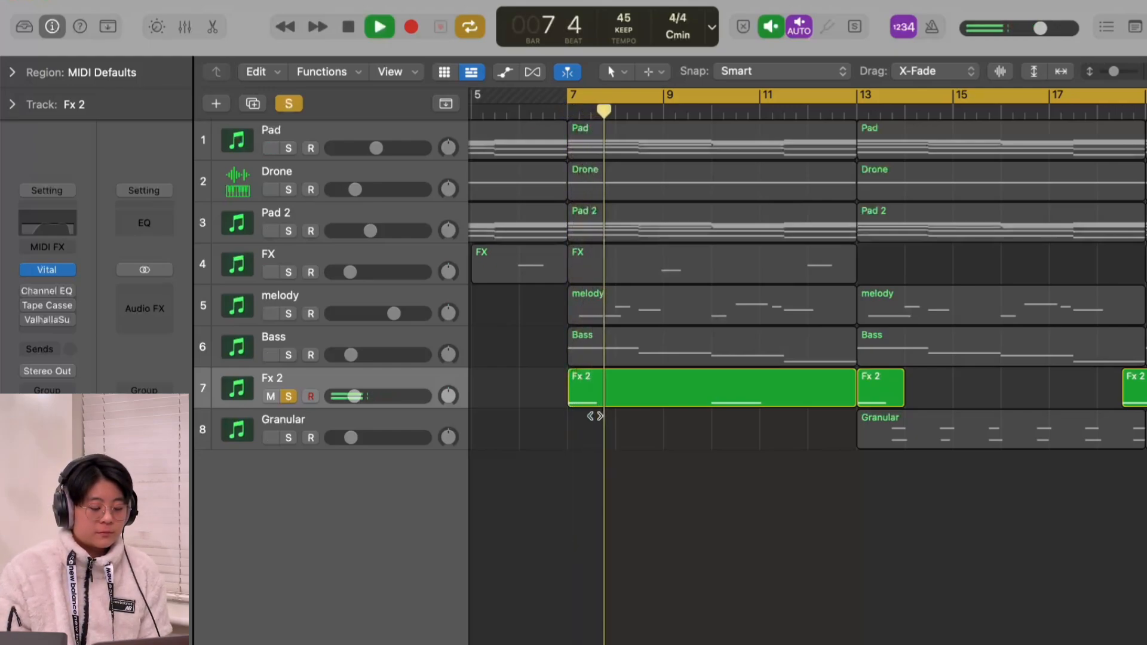
key(space)
Step: Check the Fx 2 track's Channel EQ, tape cassette and Valhalla Supermassive settings, and play it with all effects enabled
click(41, 291)
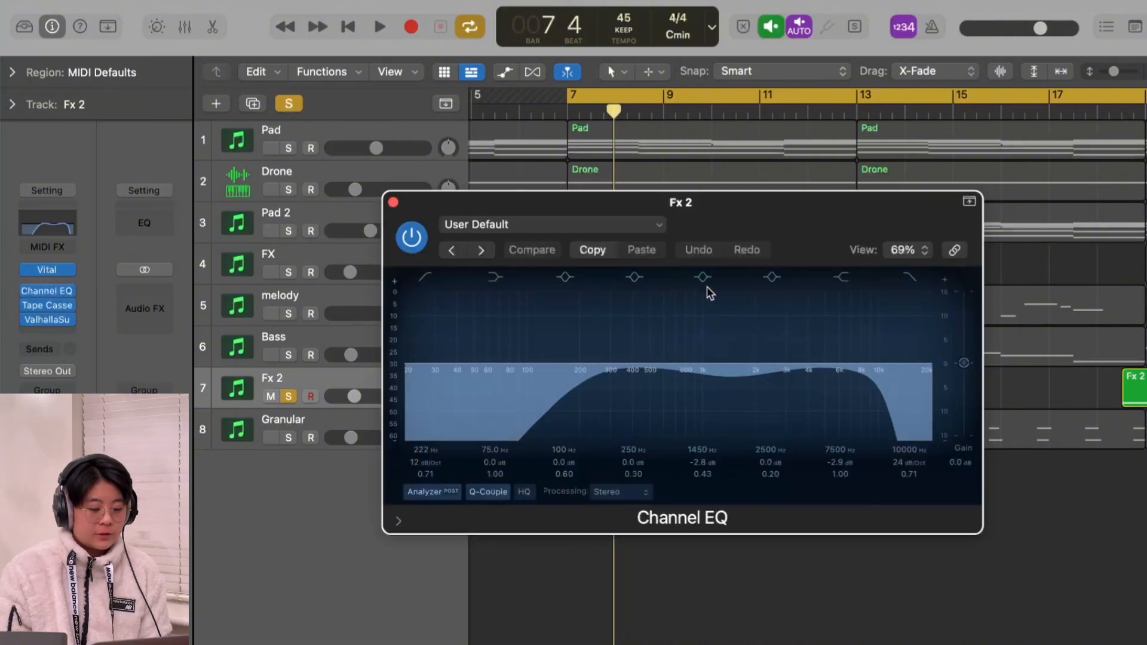
click(394, 204)
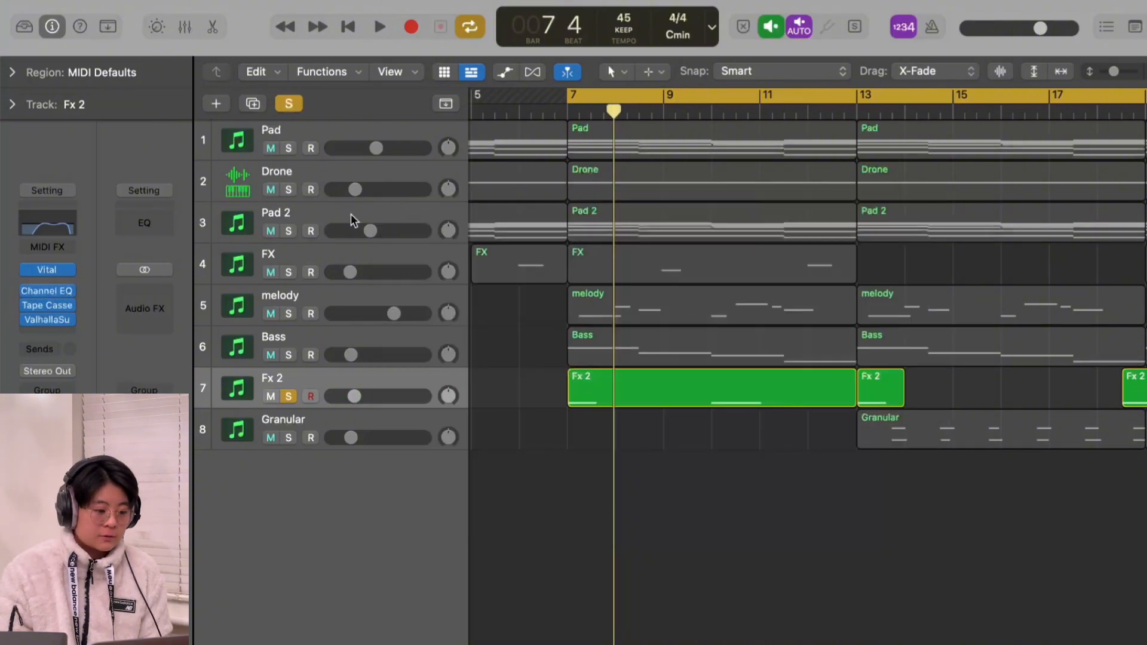
click(63, 305)
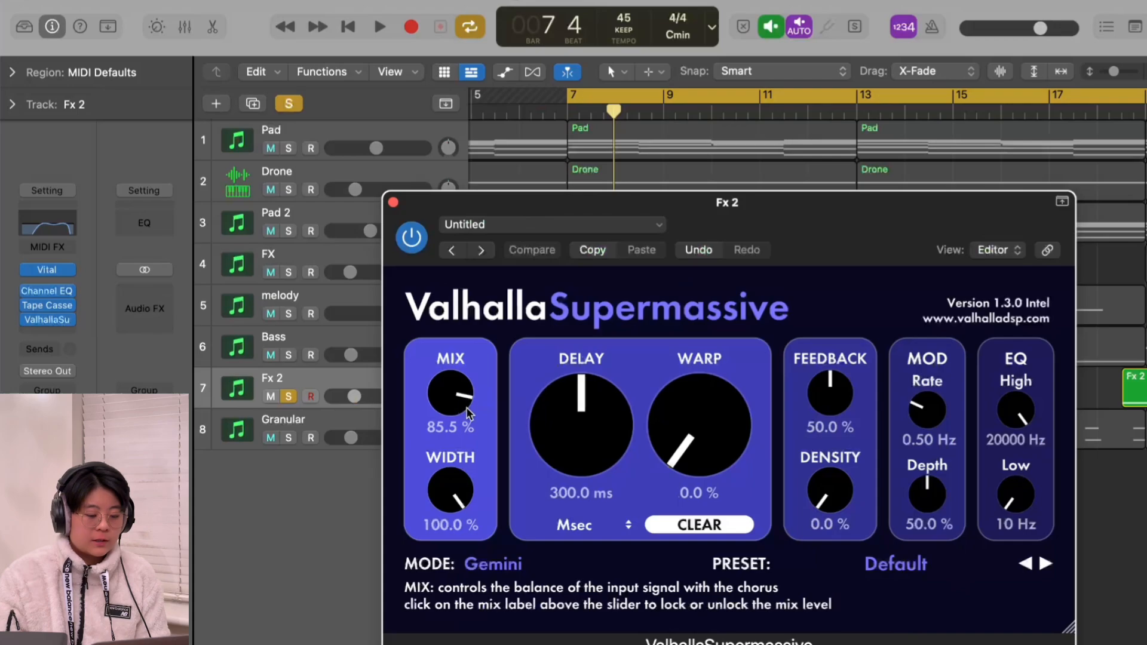
click(395, 203)
key(space)
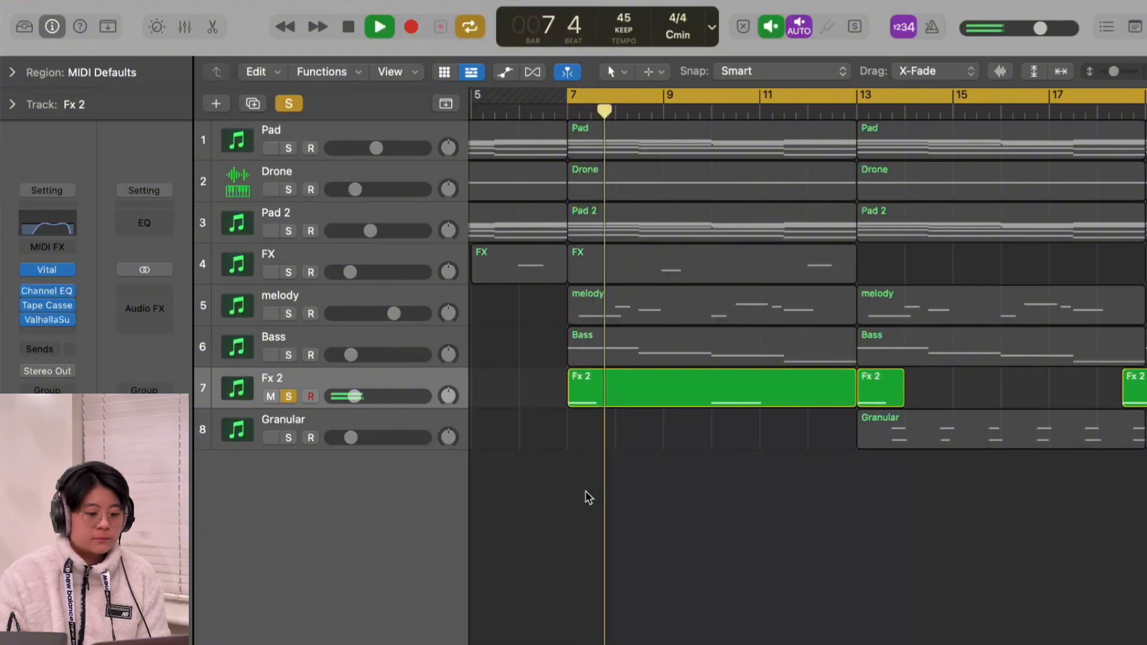
key(space)
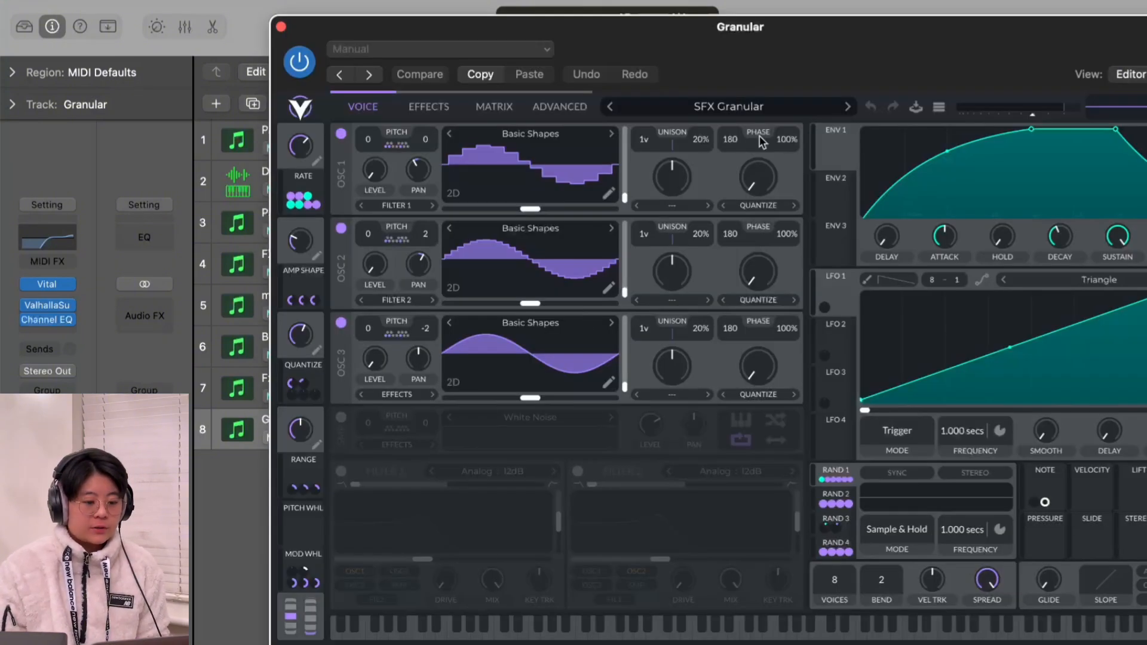
Step: Bypass the Granular track's Valhalla Supermassive and Channel EQ, play the soloed track, and view its notes in the Piano Roll
click(280, 28)
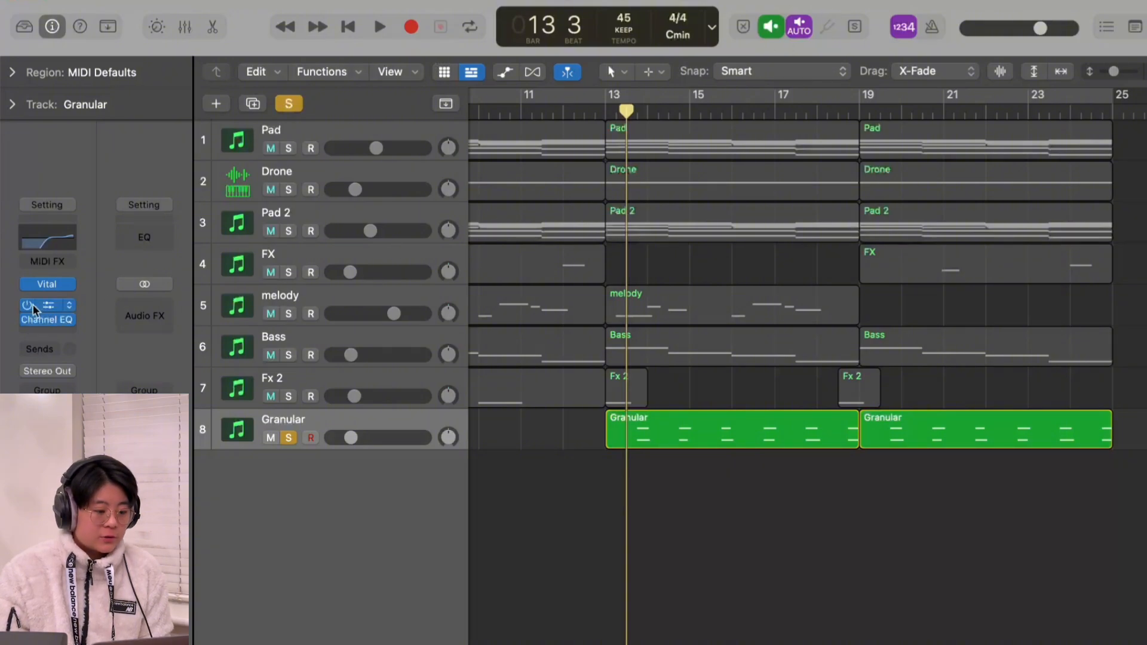
drag(33, 306, 33, 320)
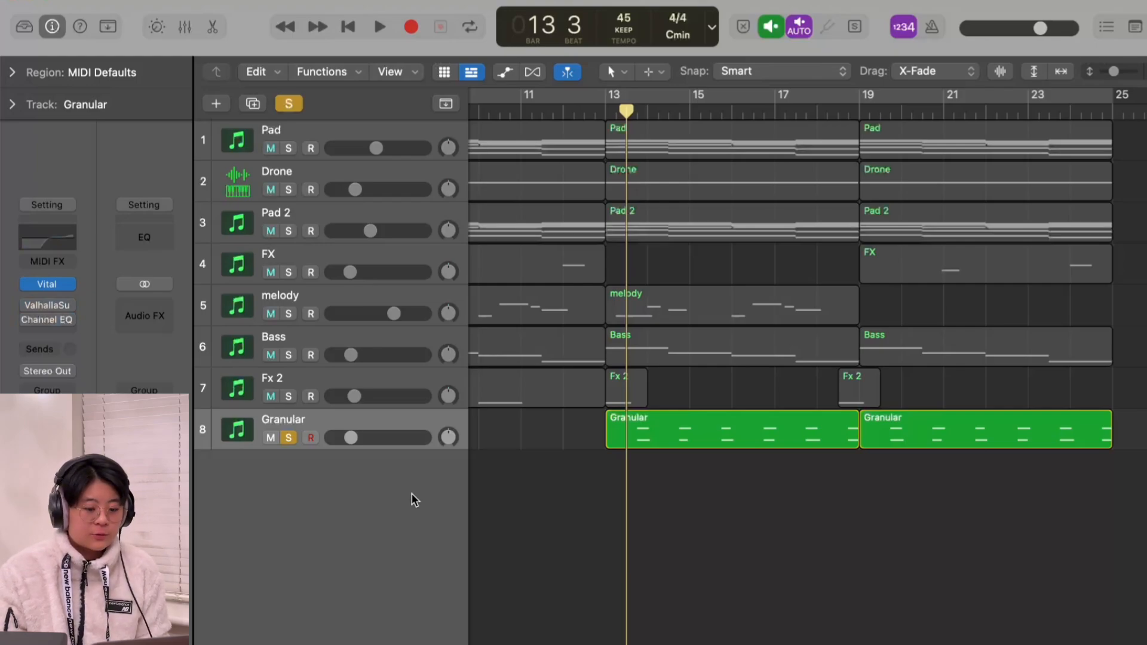
key(space)
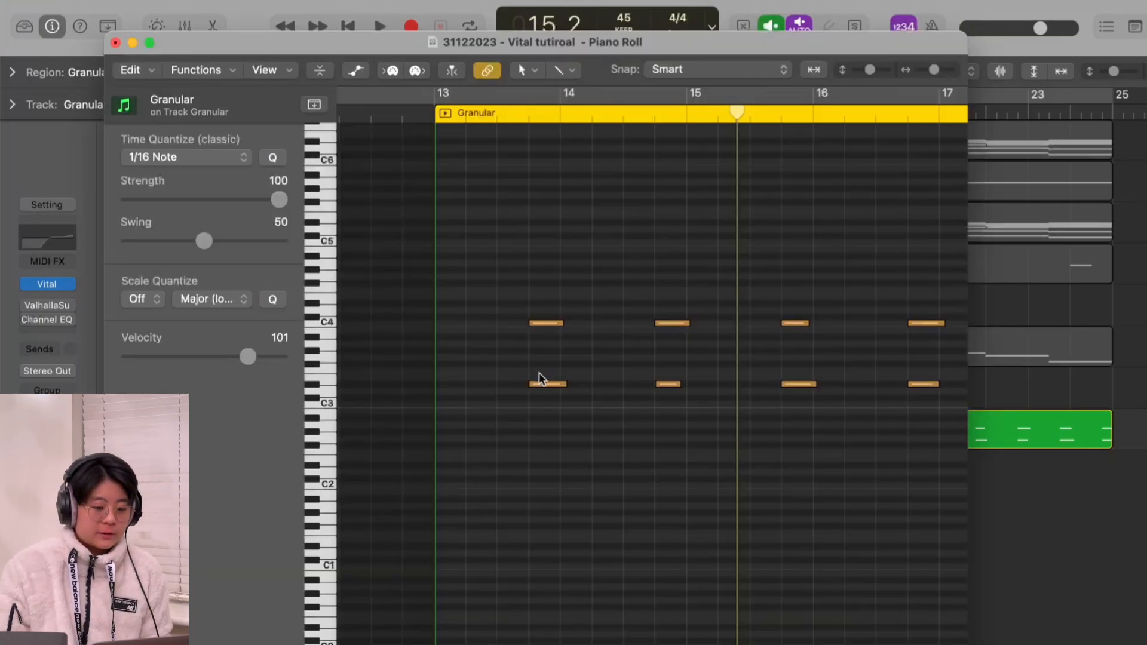
scroll(669, 421, right, 4)
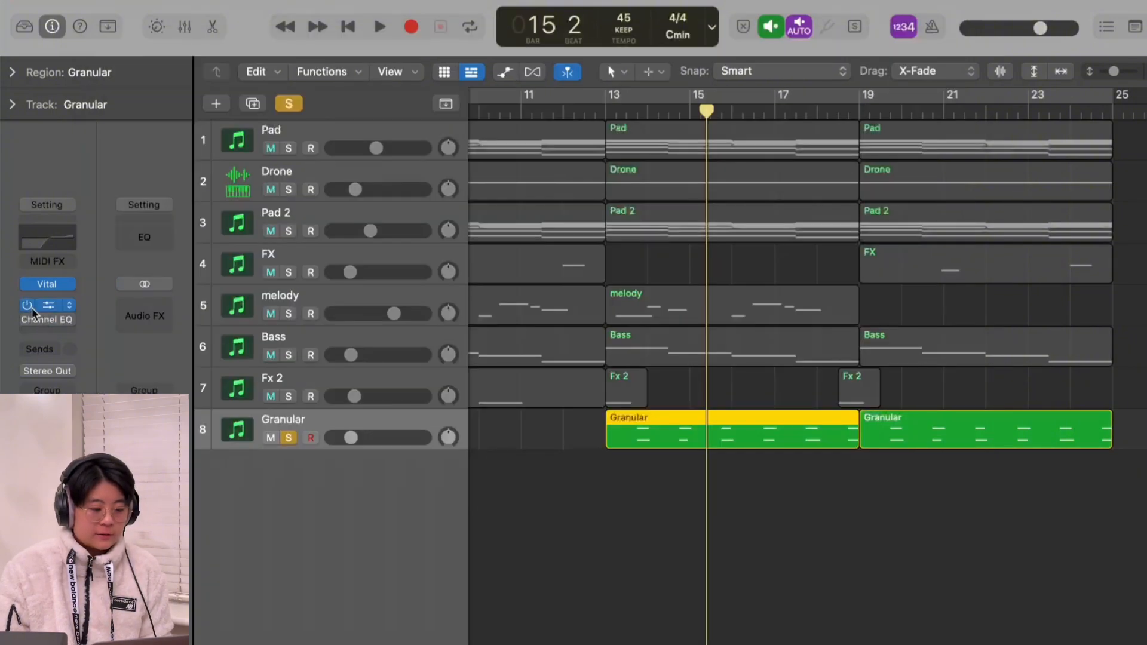
Step: Re-enable the Granular track's Channel EQ and Valhalla Supermassive and play the soloed track from bar 13
click(28, 320)
click(27, 305)
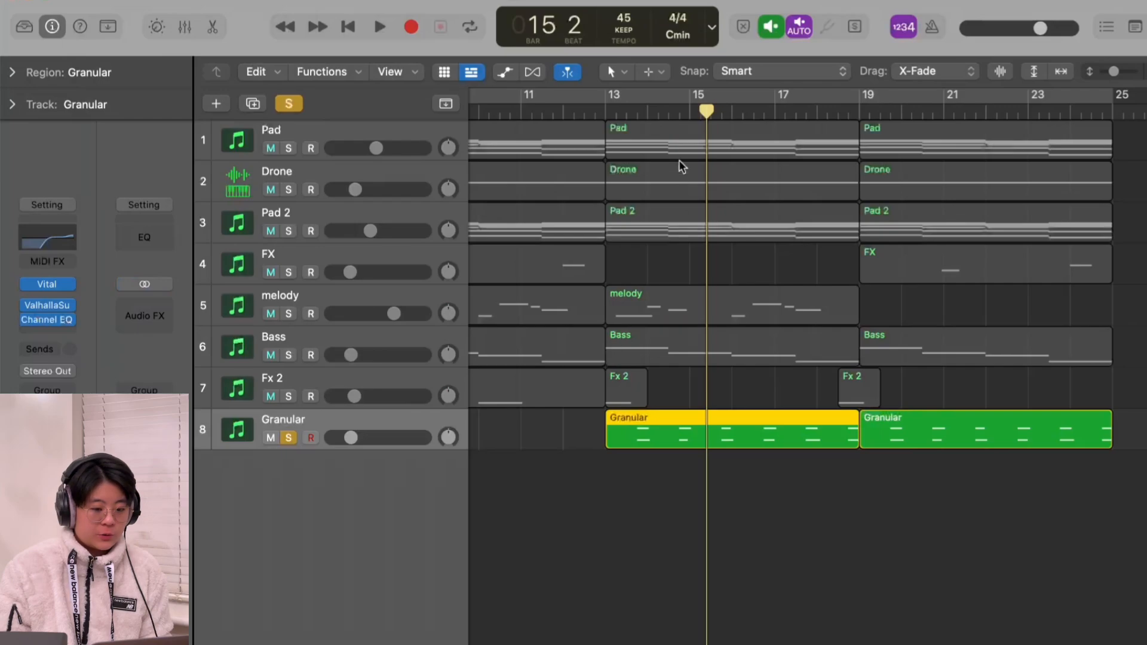
click(632, 111)
key(space)
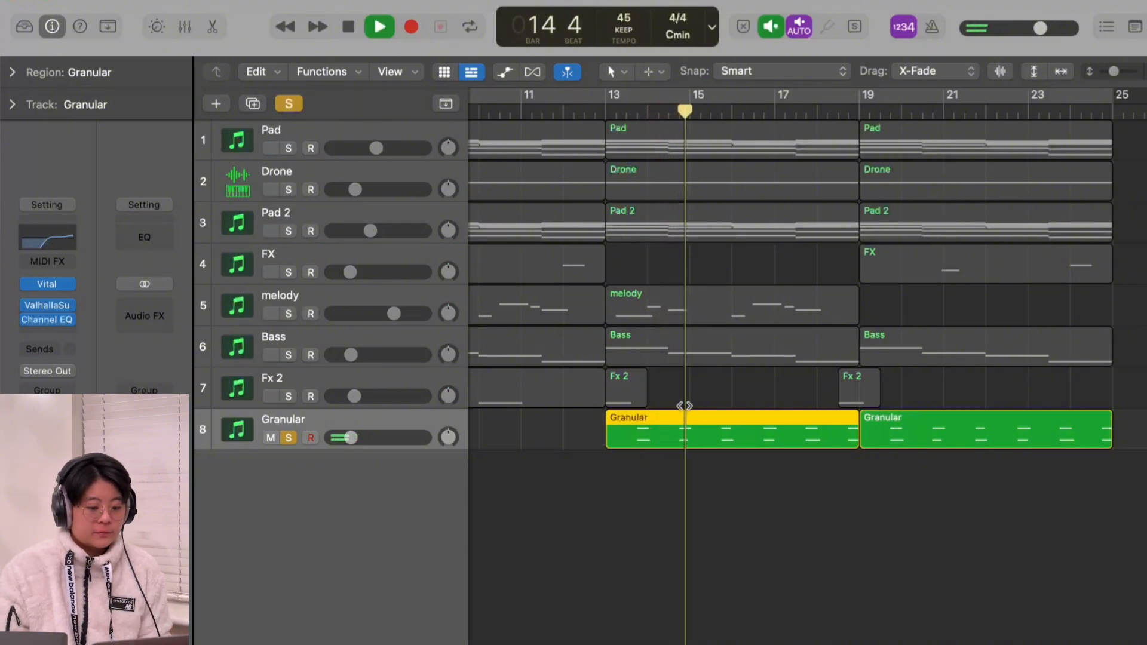
scroll(687, 413, left, 3)
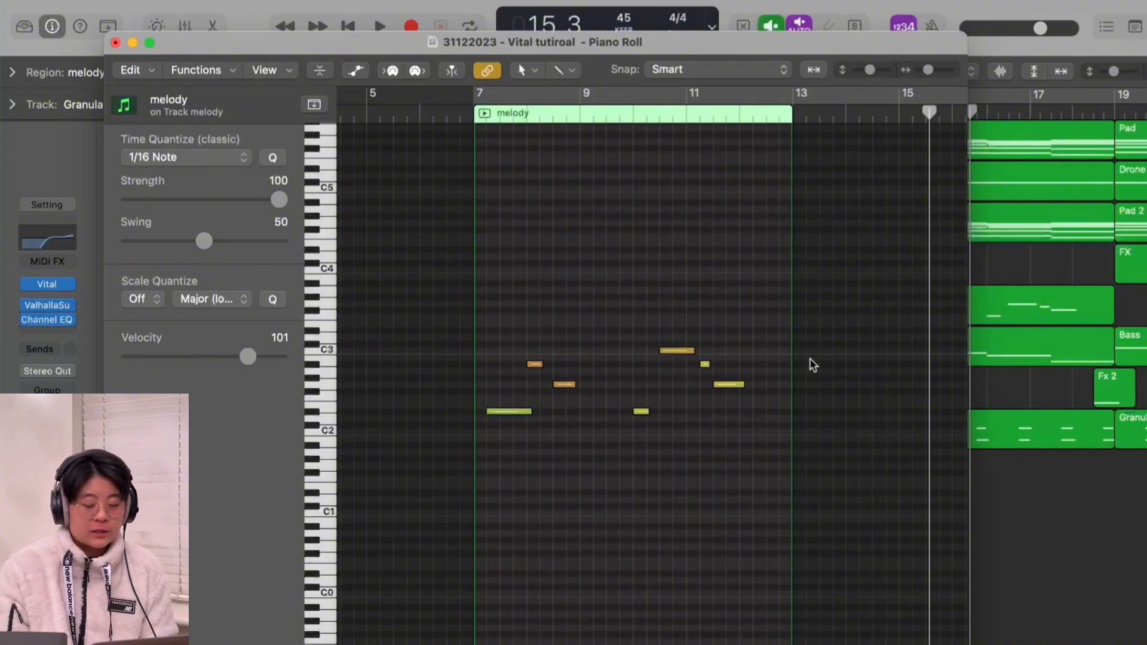
Step: Show the Musical Typing keyboard, and view the Humanize MIDI transform for all notes of the melody region without applying it
key(super+k)
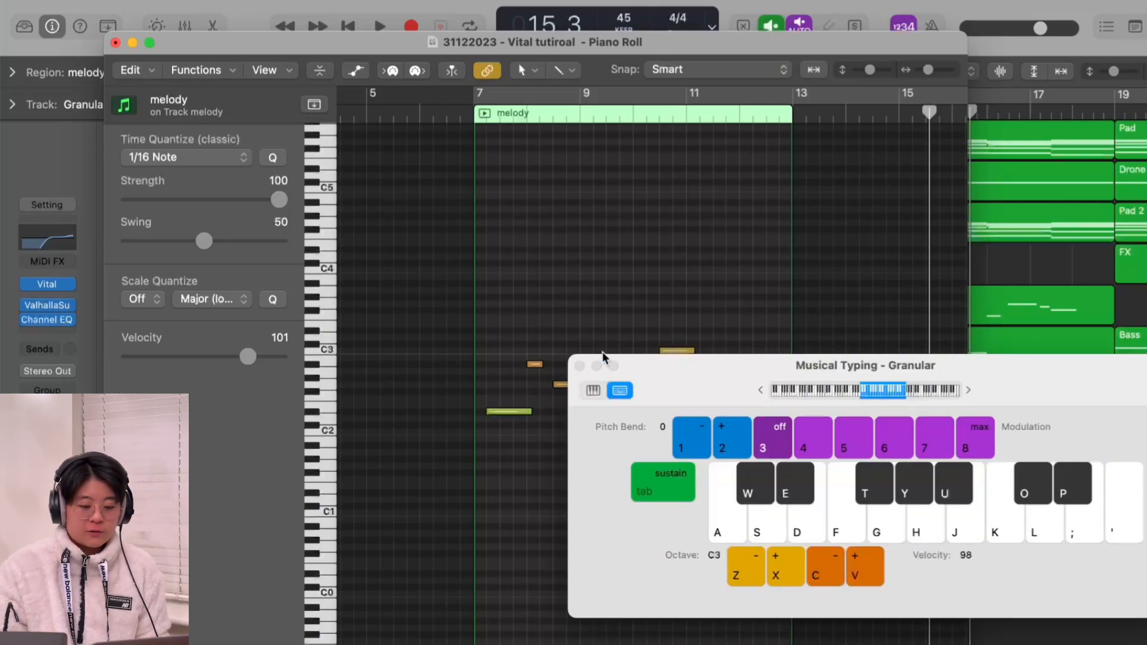
click(580, 366)
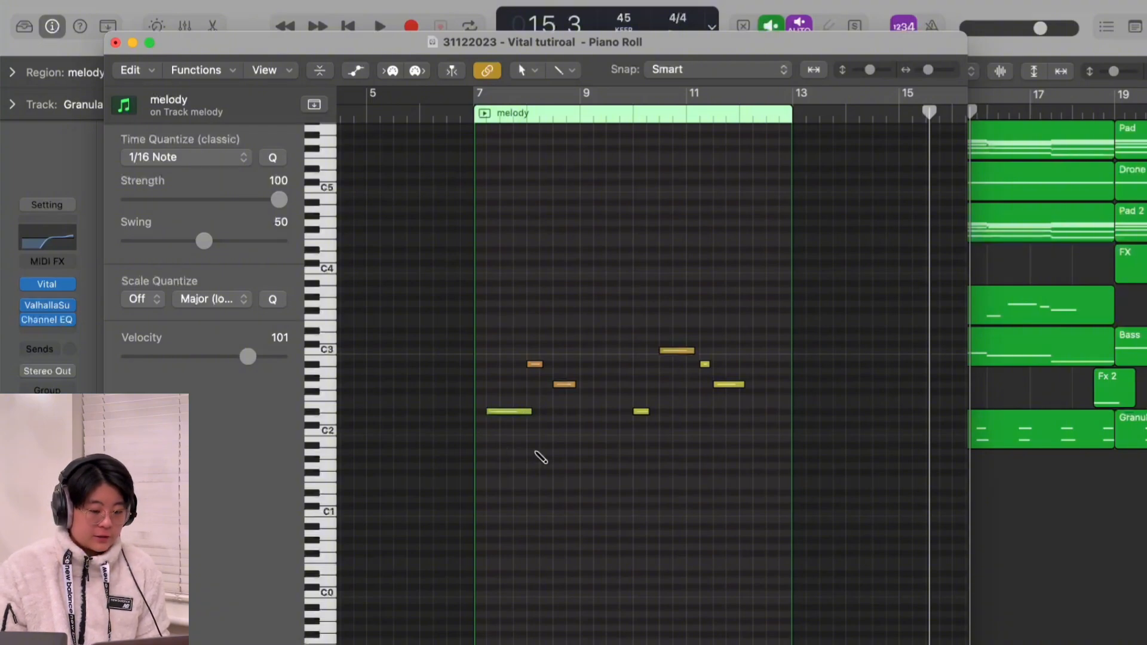
drag(774, 327, 486, 443)
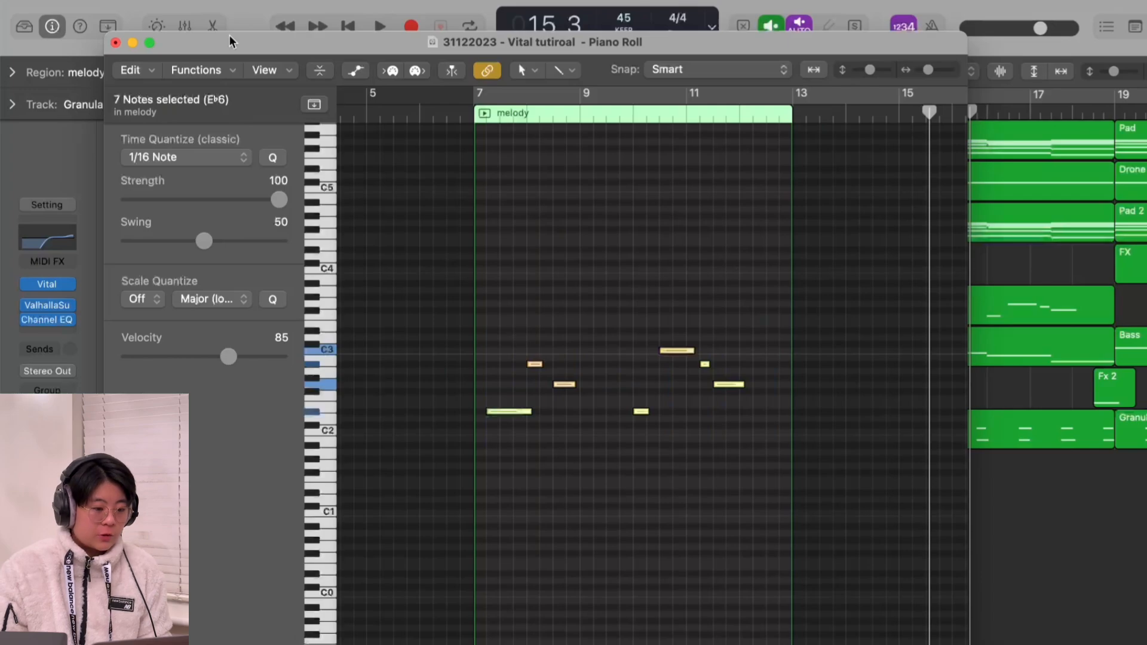
click(222, 74)
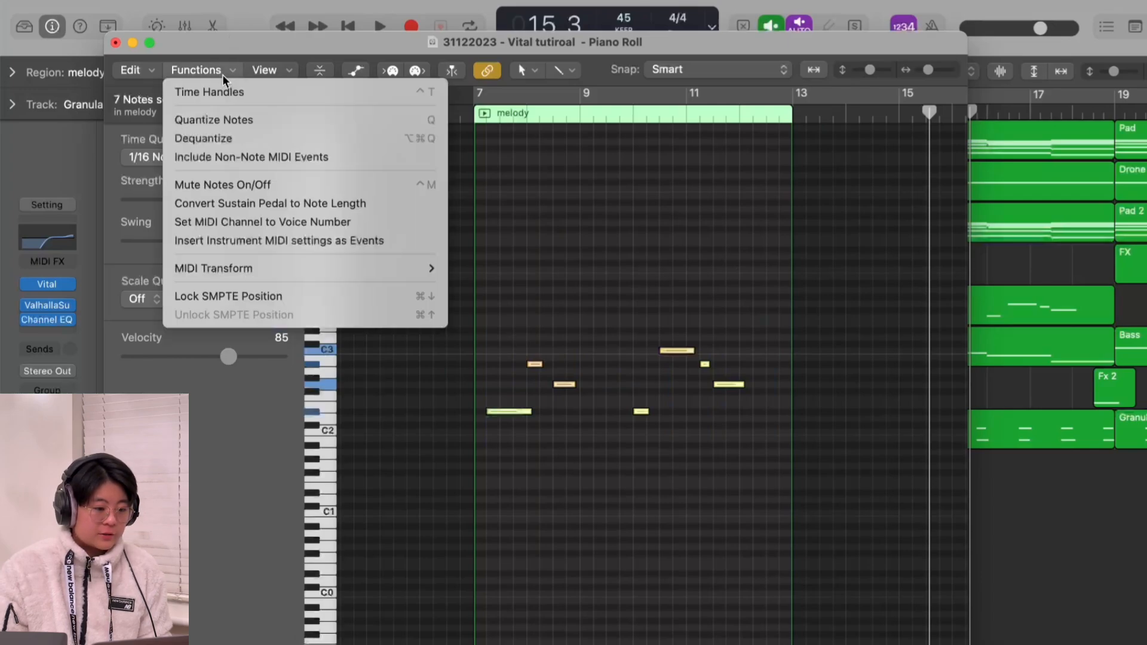
mouse_move(240, 270)
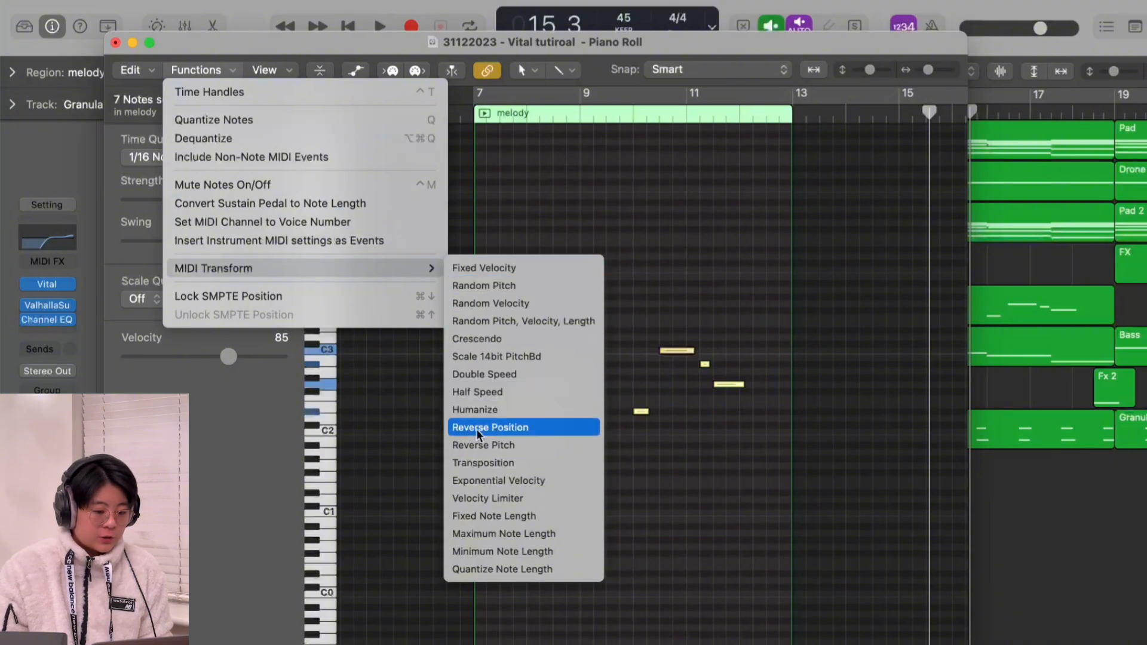
click(511, 413)
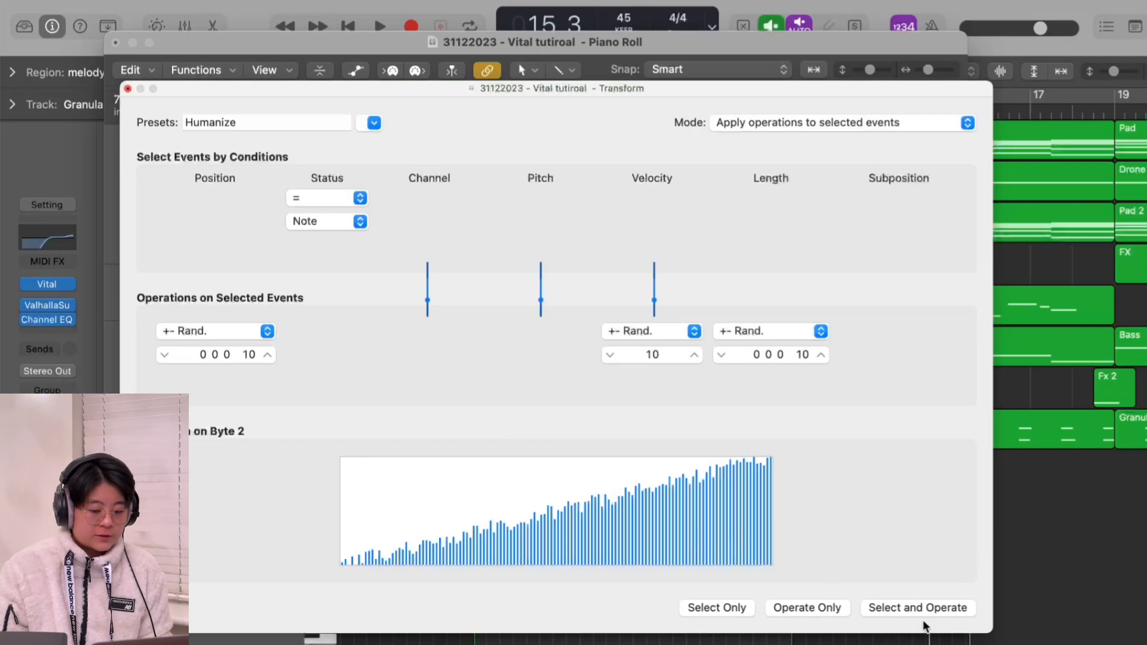
click(128, 88)
click(500, 478)
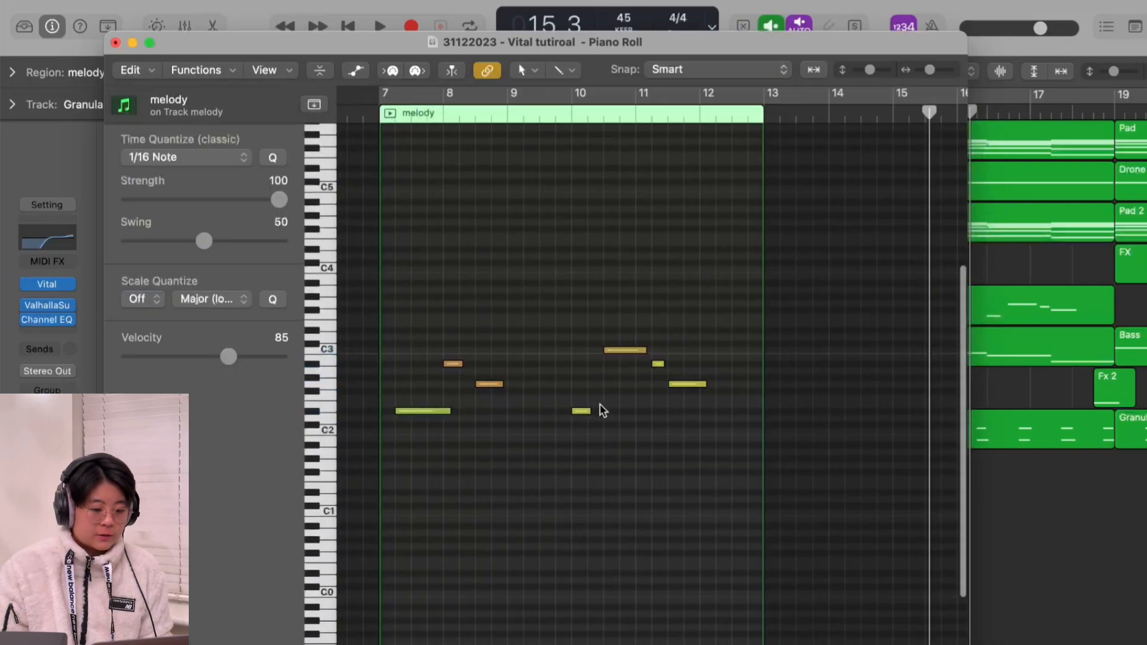
Step: Check the timing of the melody region's notes against the grid in the Piano Roll, and close the editor
scroll(600, 404, up, 3)
scroll(600, 404, left, 5)
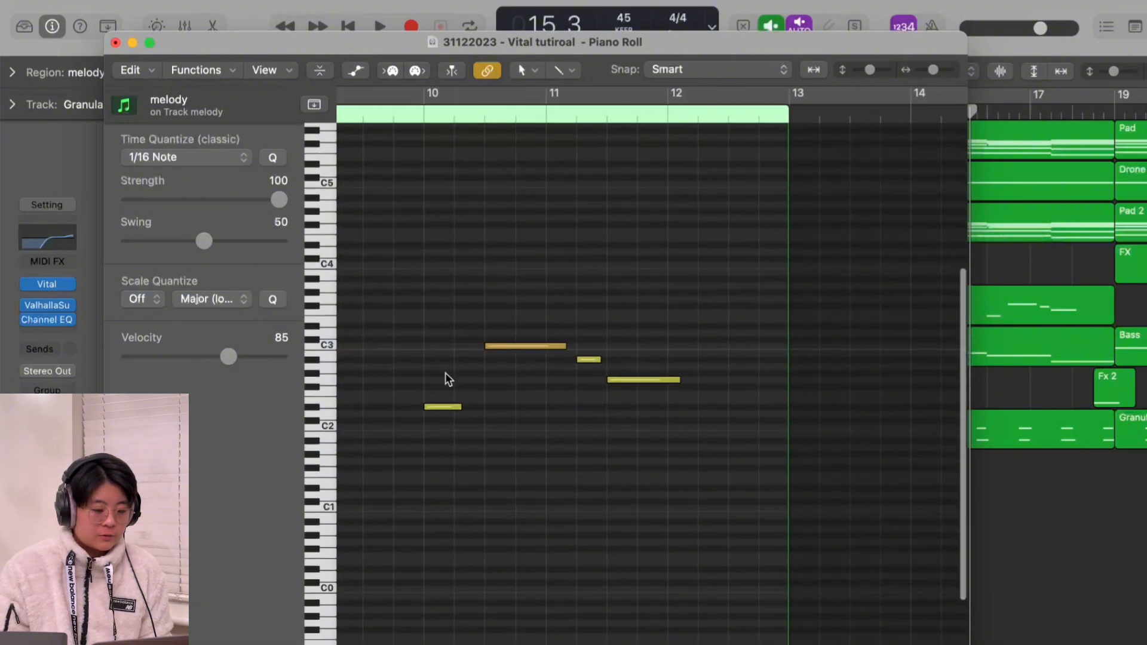
scroll(412, 431, down, 5)
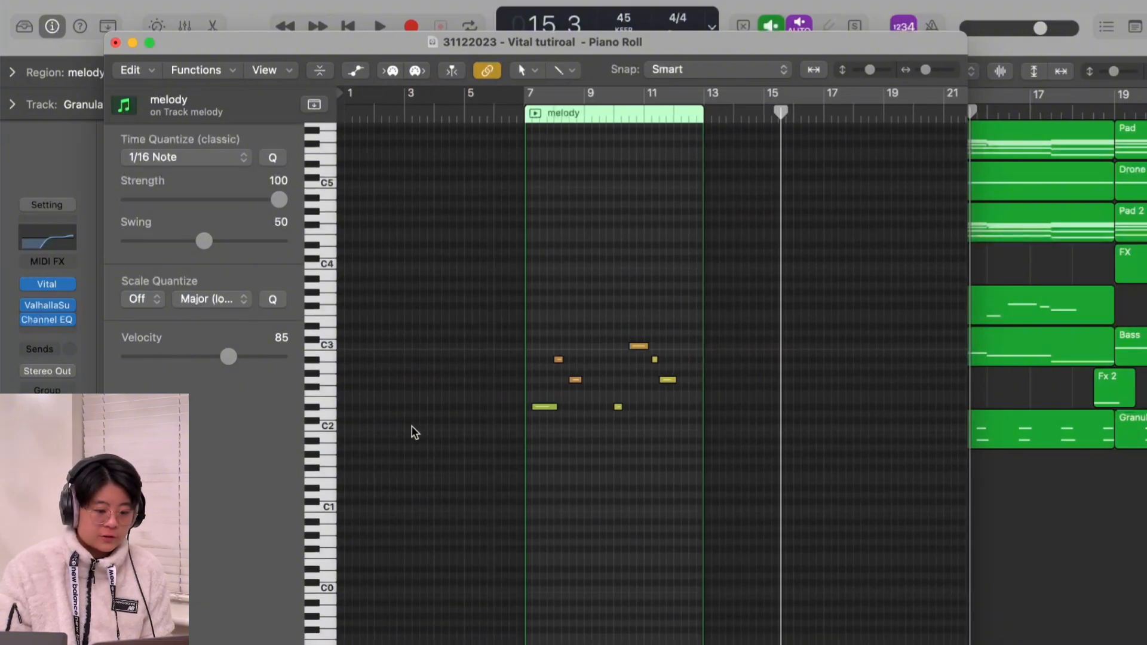
click(115, 42)
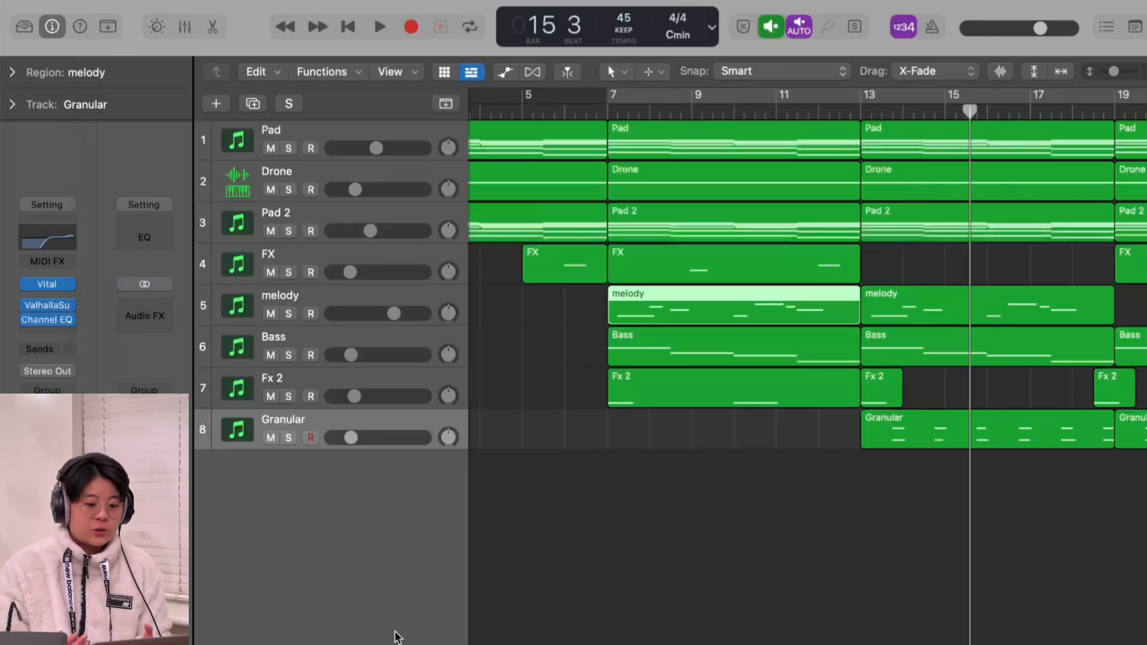
Step: Select the melody track, and bypass all audio effects on the Pad, Drone and Pad 2 channels in the mixer
click(357, 301)
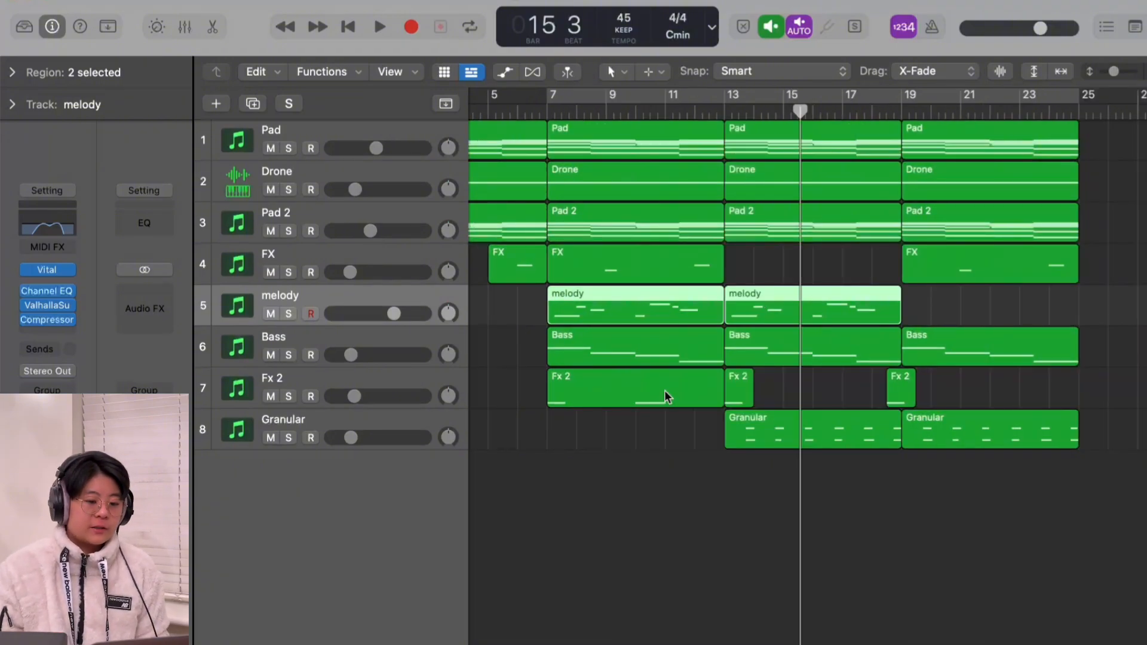
scroll(803, 371, left, 4)
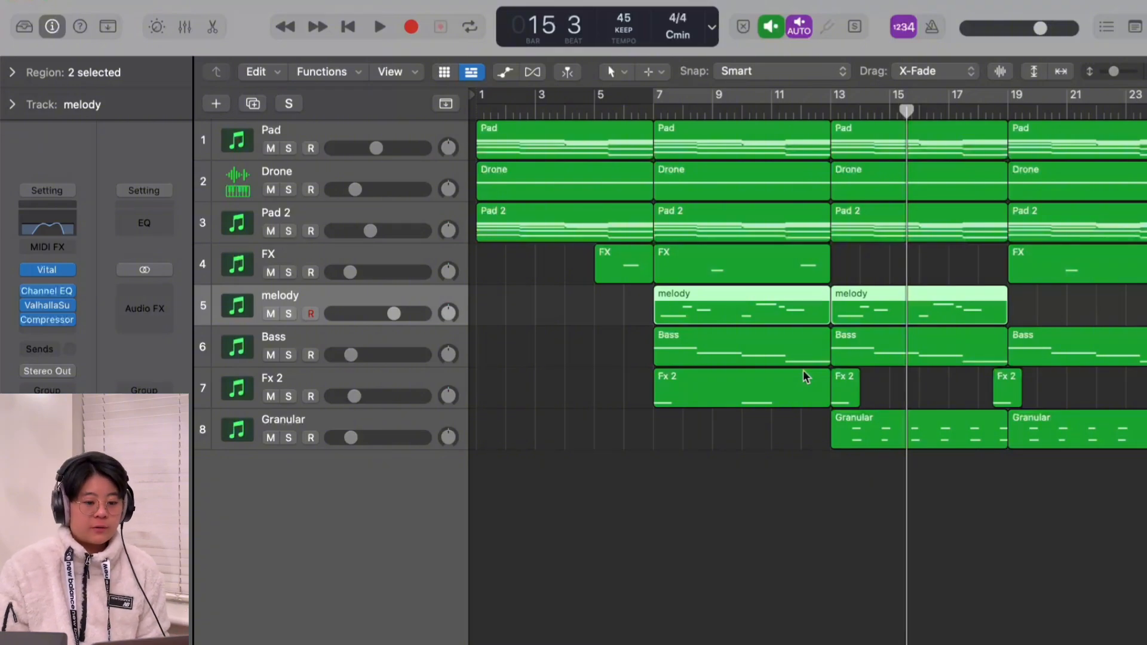
key(x)
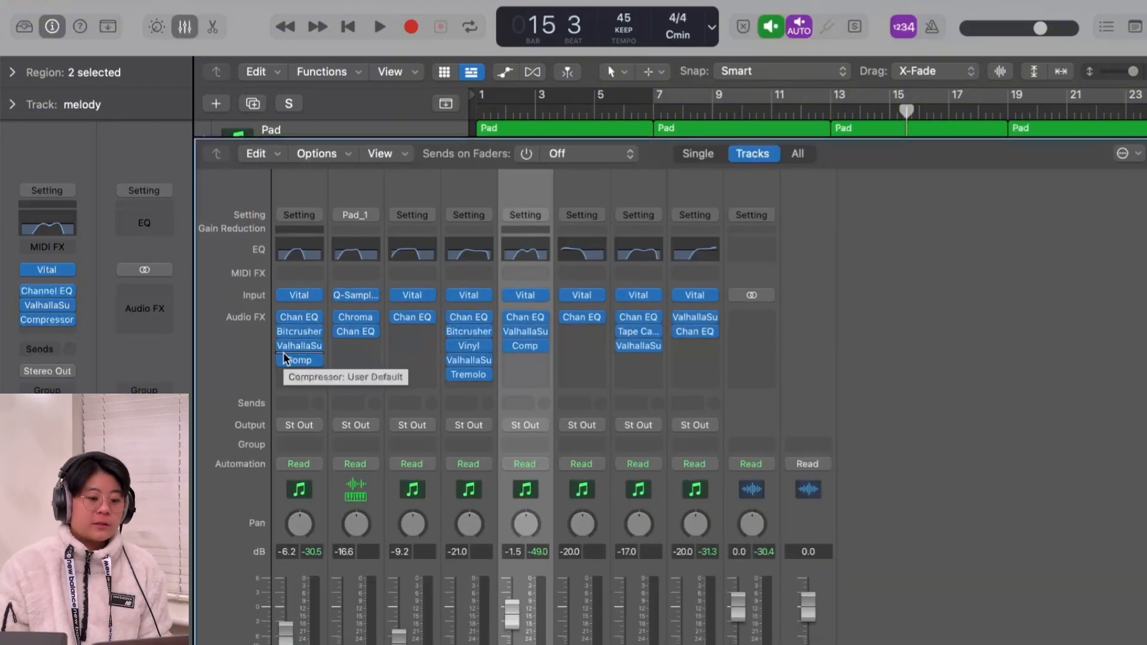
drag(284, 316, 285, 357)
drag(339, 315, 339, 334)
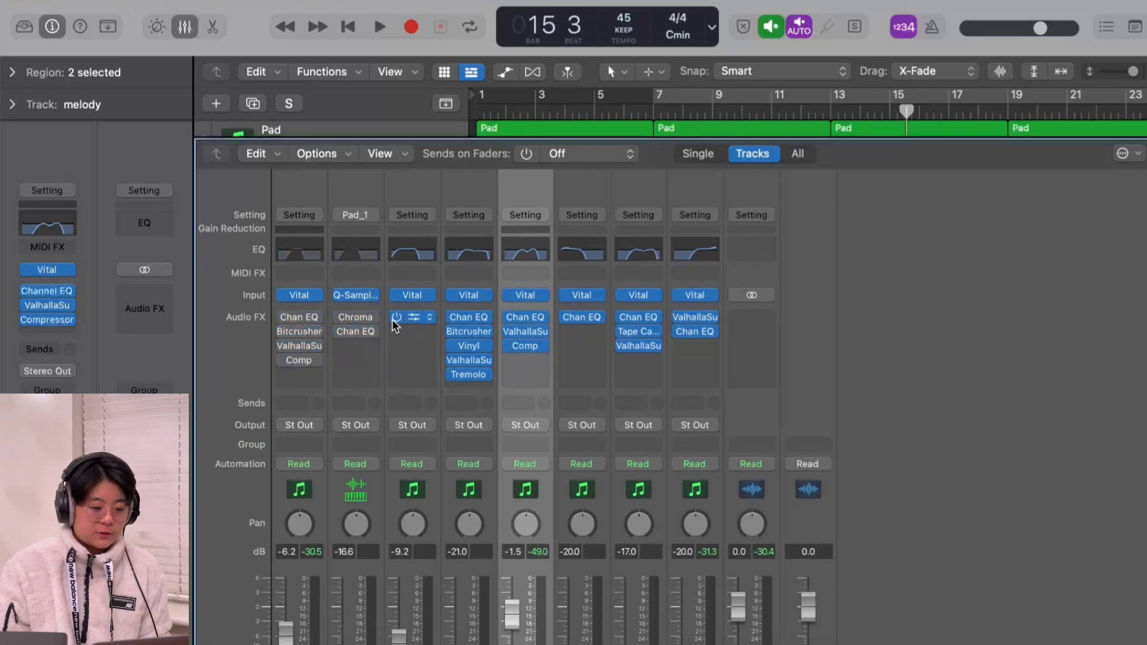
click(393, 317)
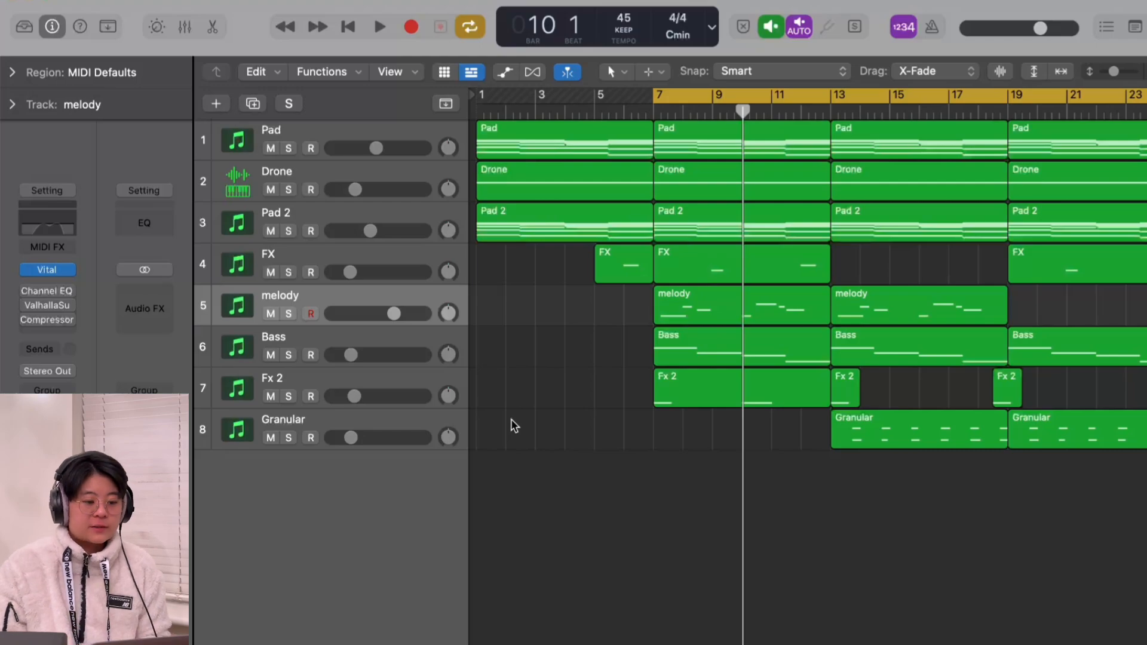
Step: Select the Pad 2 and FX tracks, and check the bypassed effects of all channels in the mixer
click(314, 211)
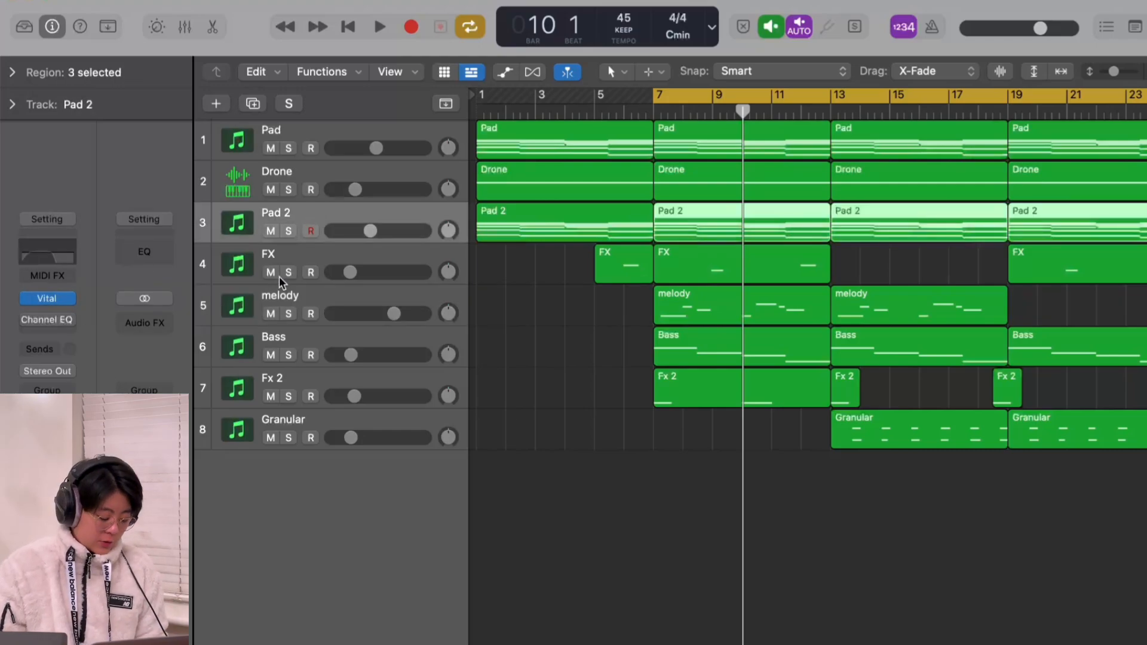
click(288, 256)
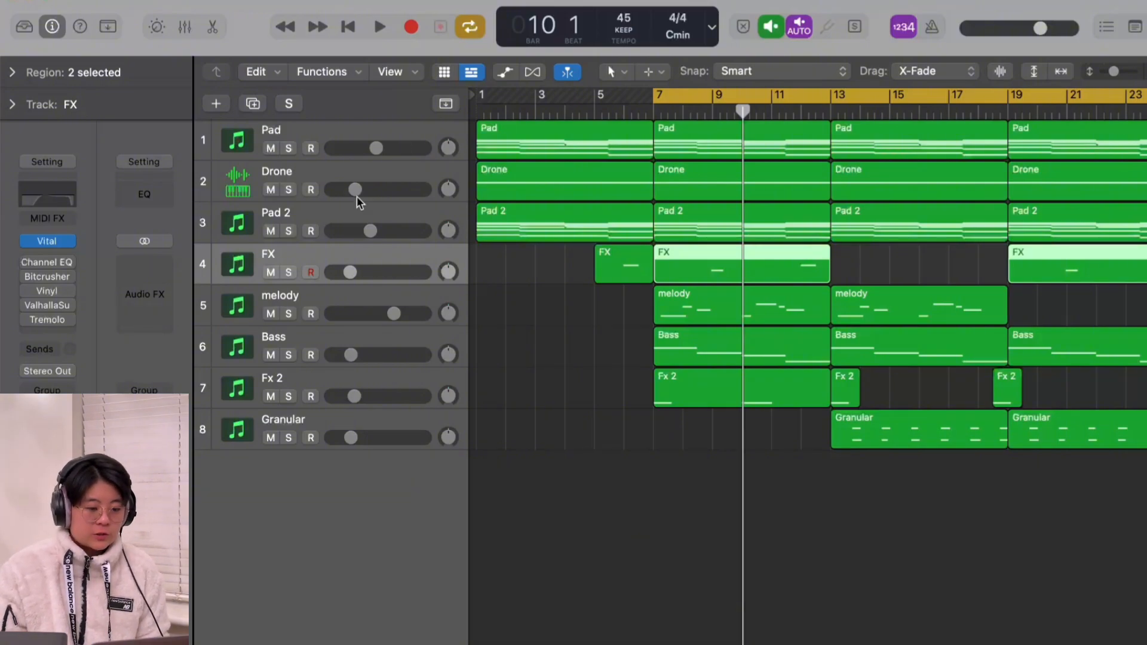
key(x)
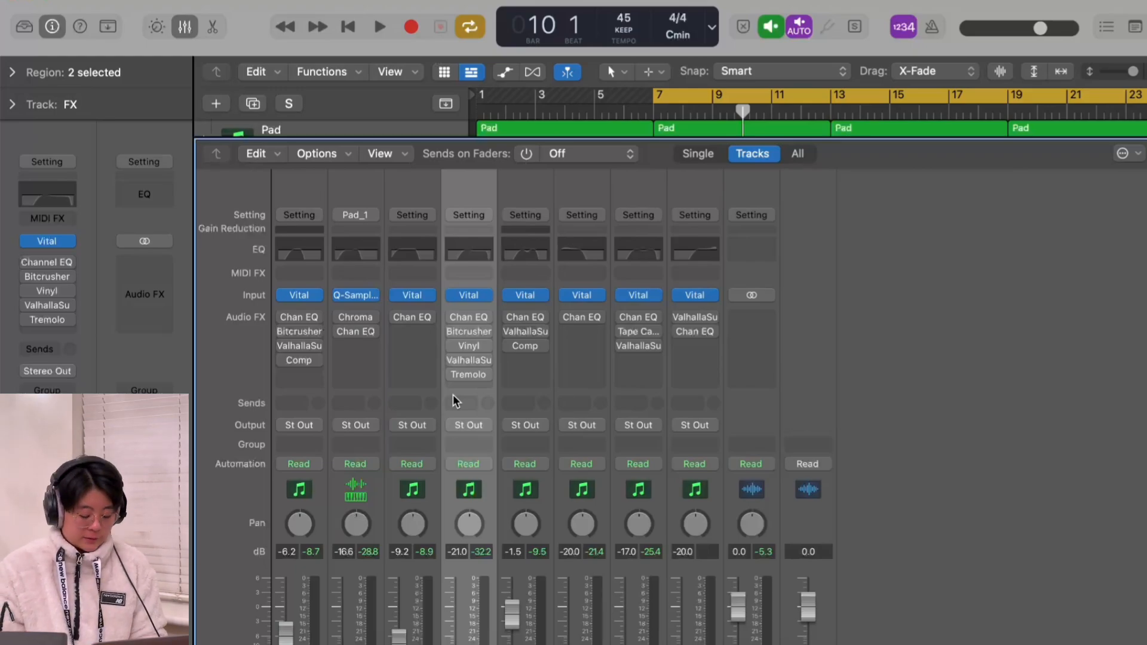
key(x)
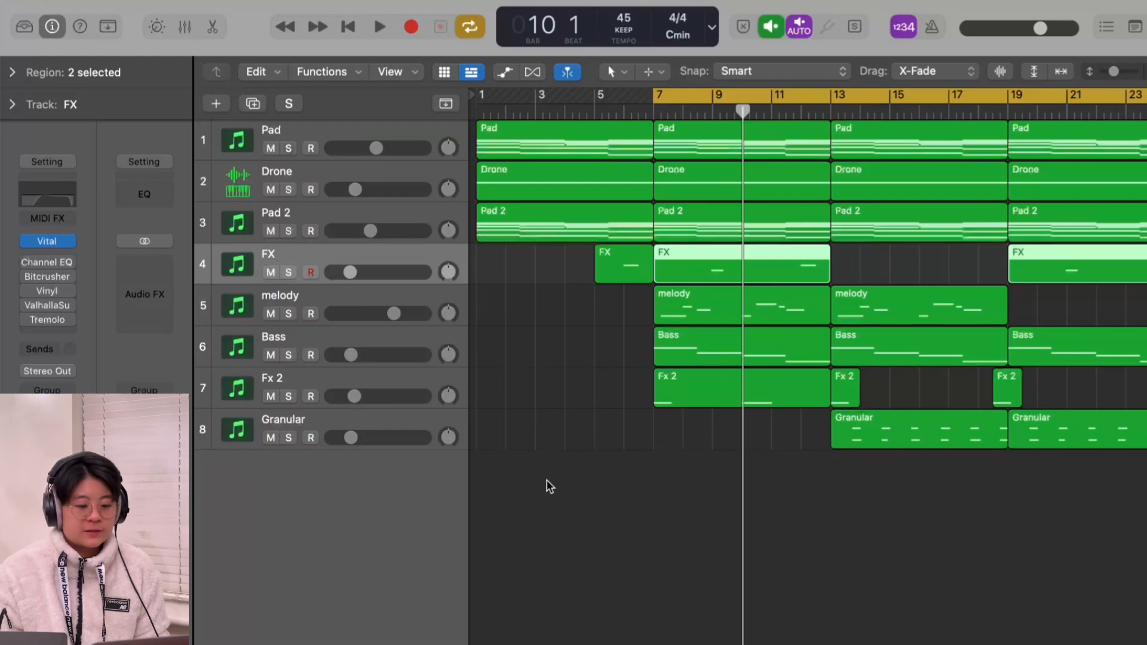
Step: Play the full arrangement from bar 10 with effects bypassed, and turn off cycle mode while playing the version with effects enabled
key(space)
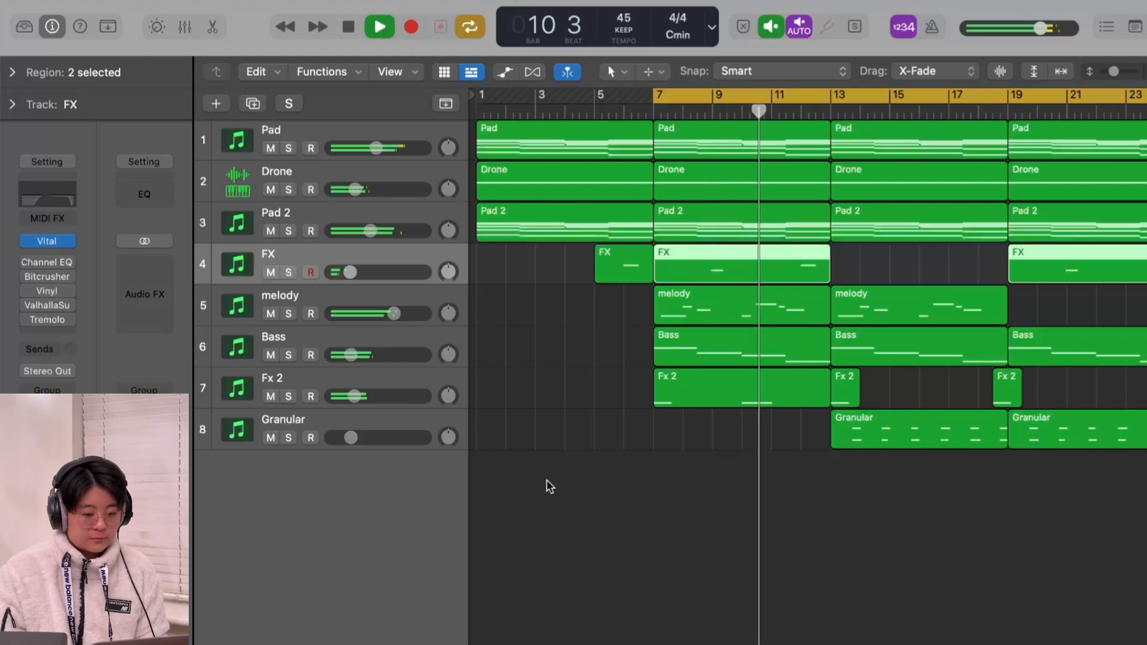
key(space)
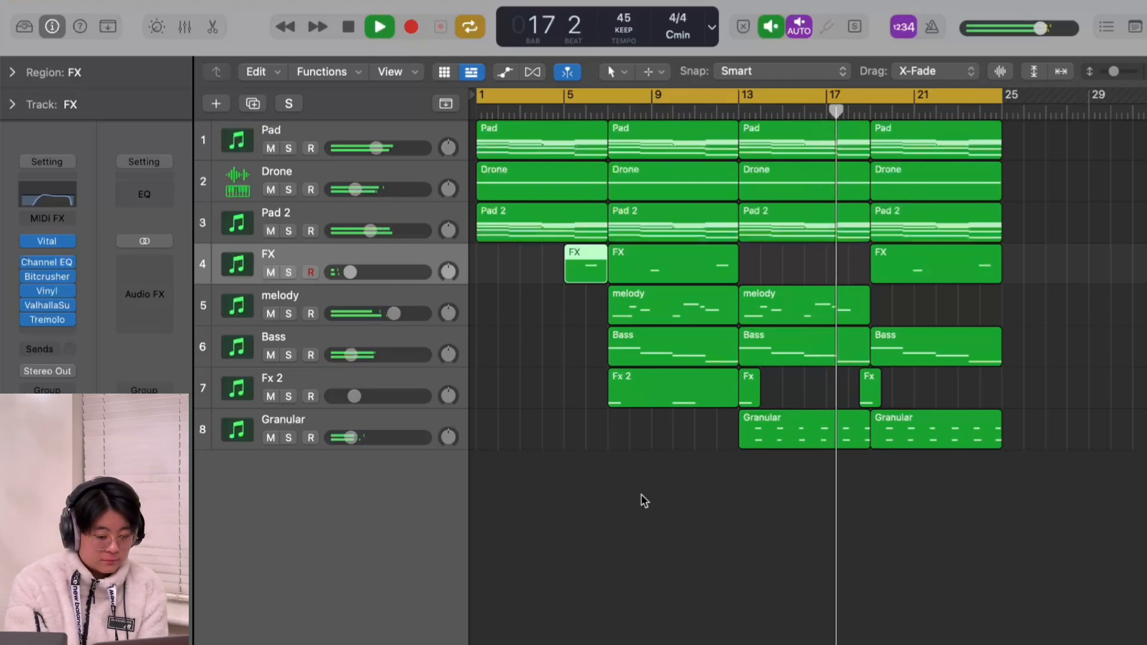
key(c)
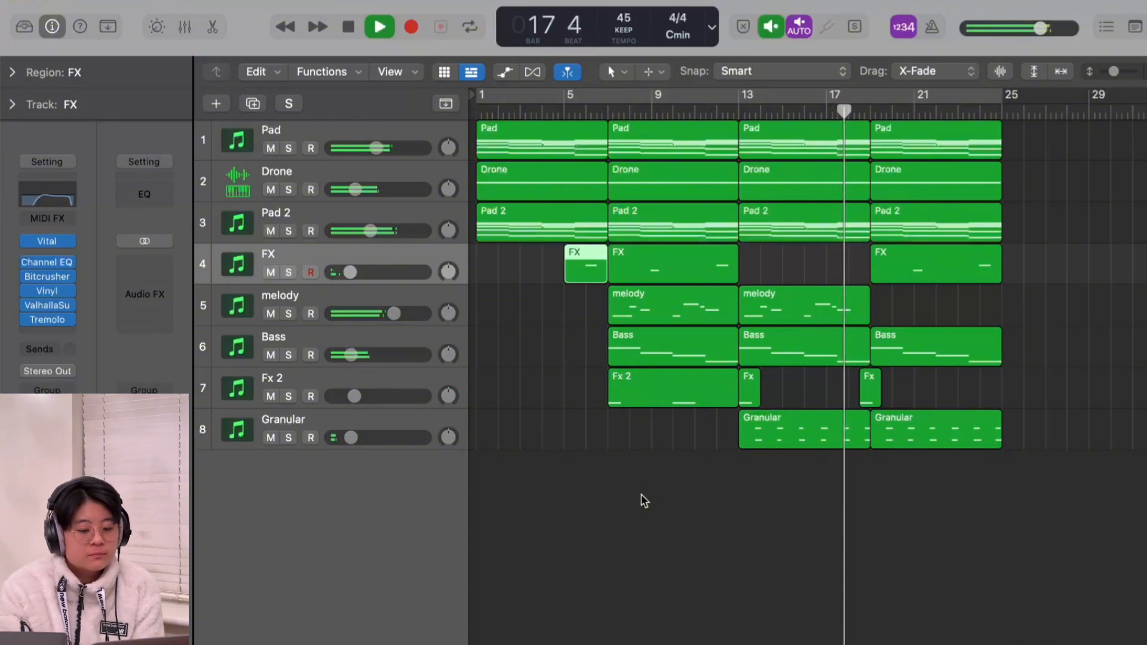